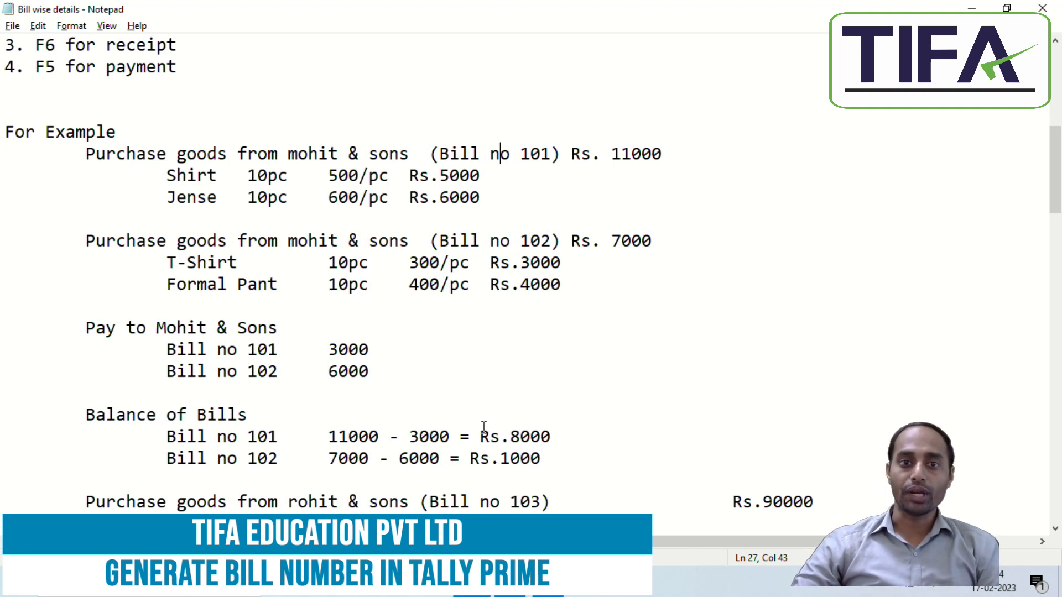
Step: Highlight the Create a Company step and the F11 Accounting line in the notes
scroll(484, 427, up, 7)
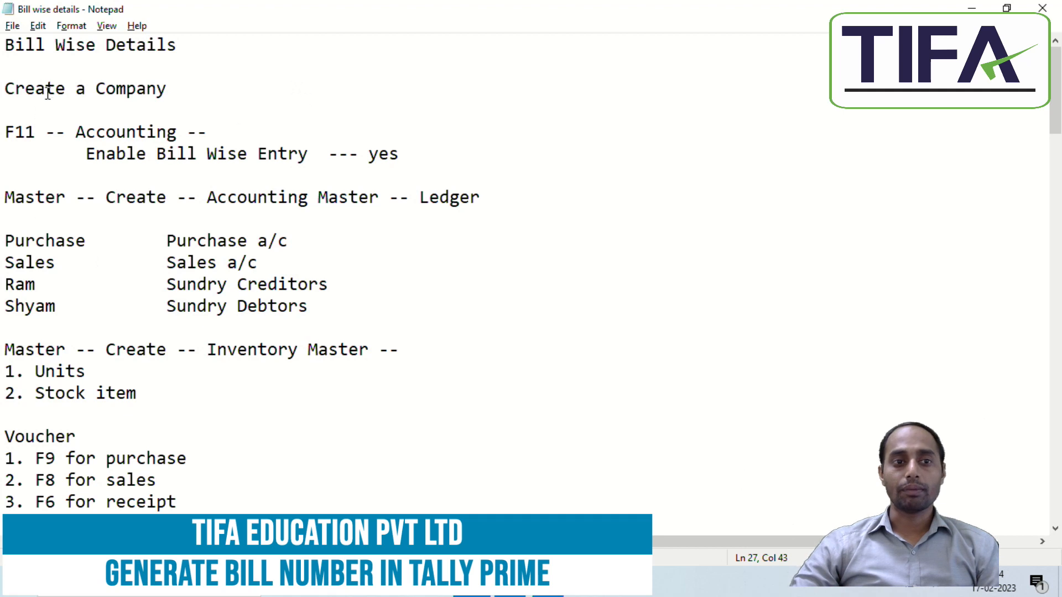
drag(14, 88, 164, 89)
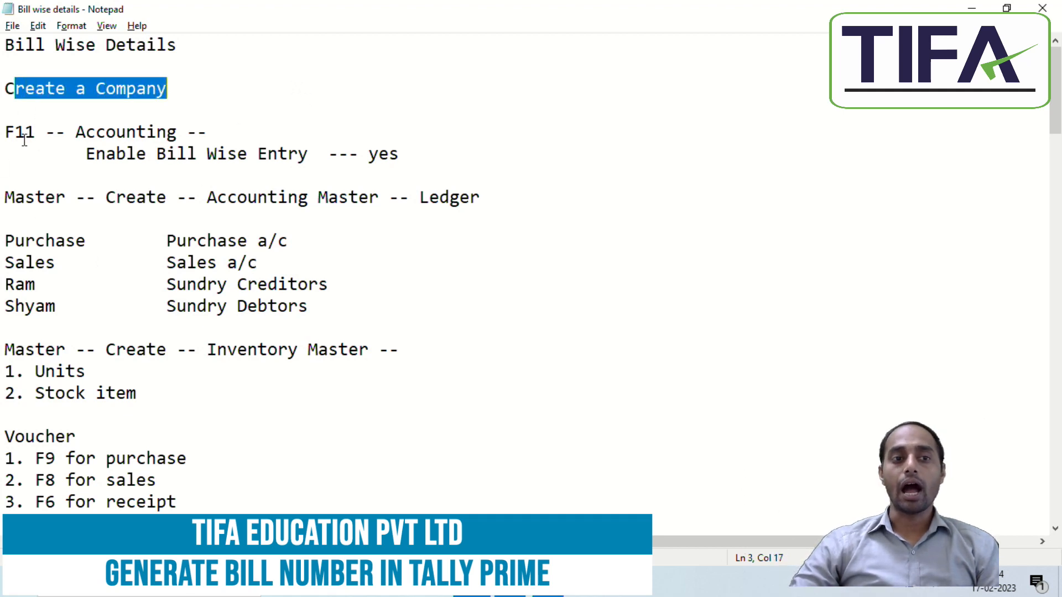
drag(2, 131, 38, 134)
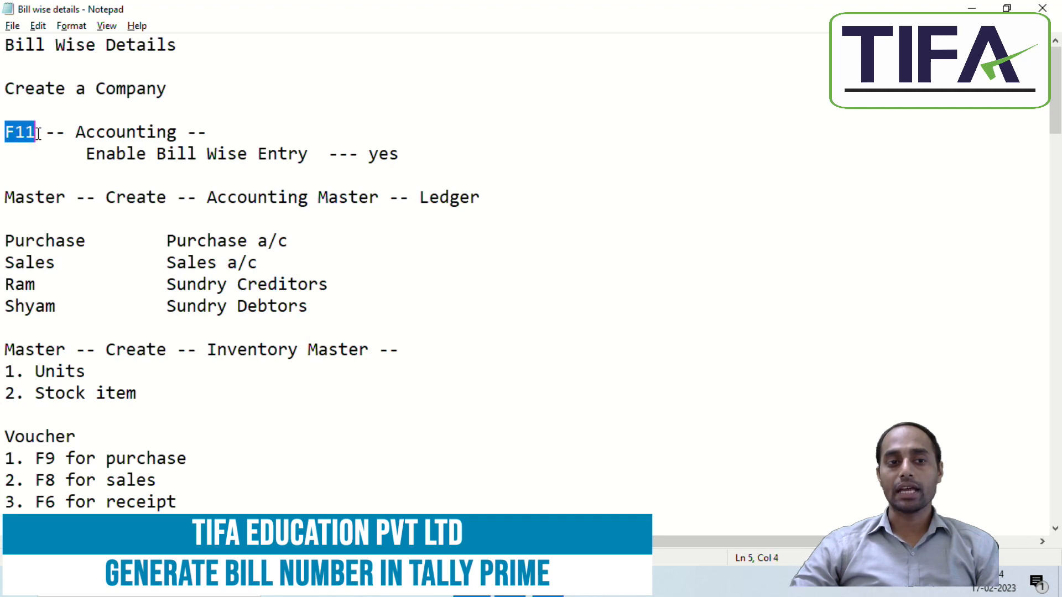
click(84, 169)
drag(76, 132, 178, 133)
click(157, 198)
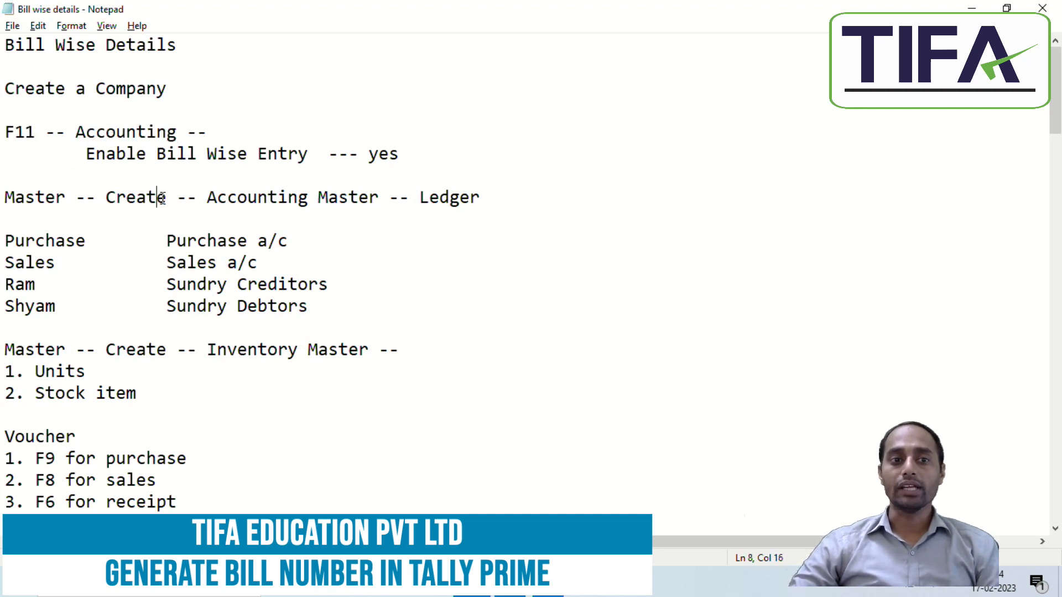
Step: Highlight the Enable Bill Wise Entry --- yes line together with the F11 Accounting lines
click(84, 155)
click(167, 155)
click(275, 156)
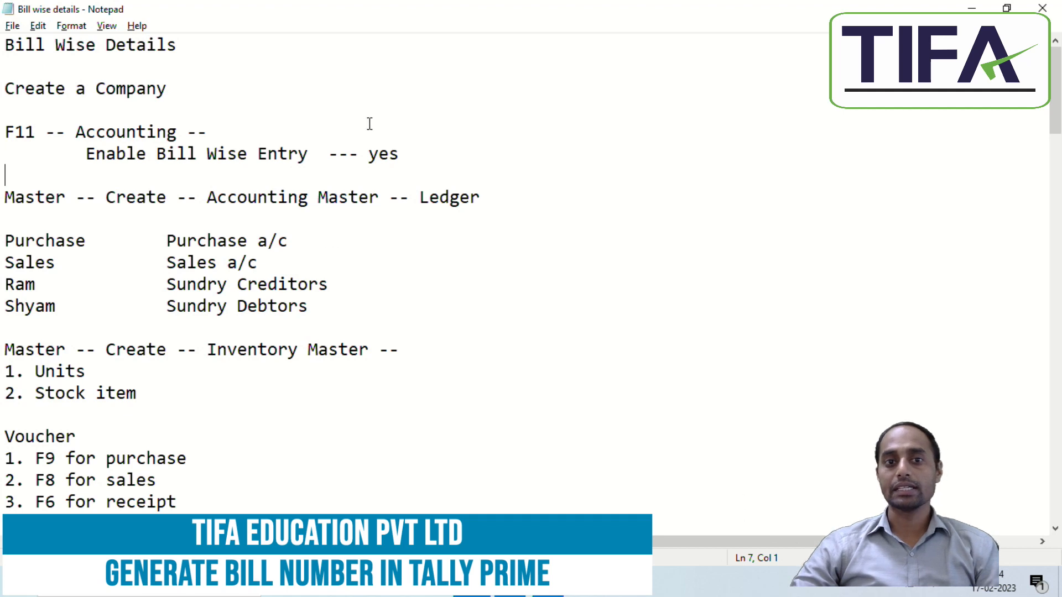
drag(369, 136, 379, 163)
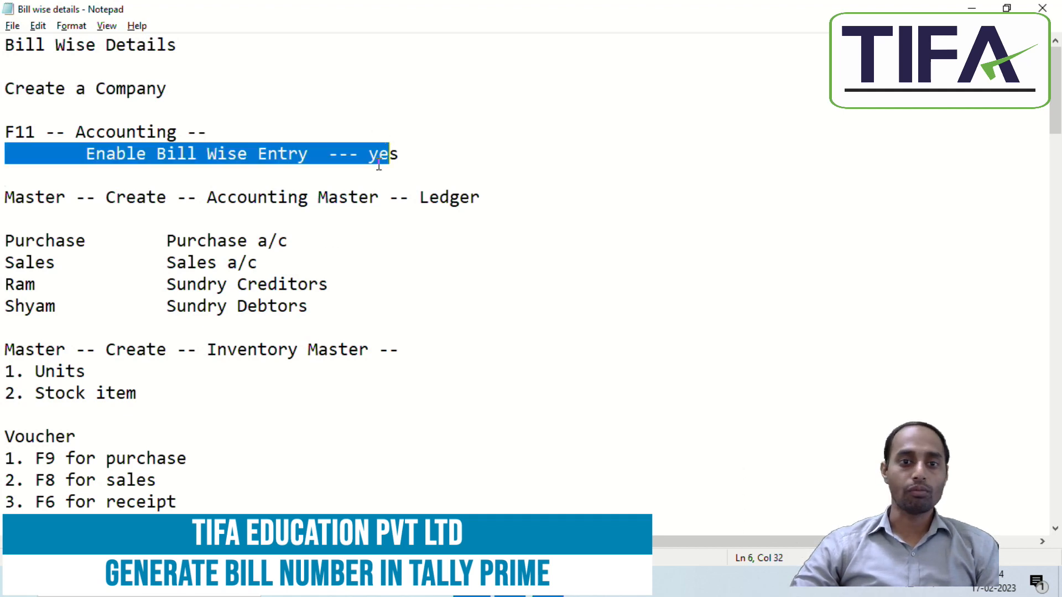
click(435, 310)
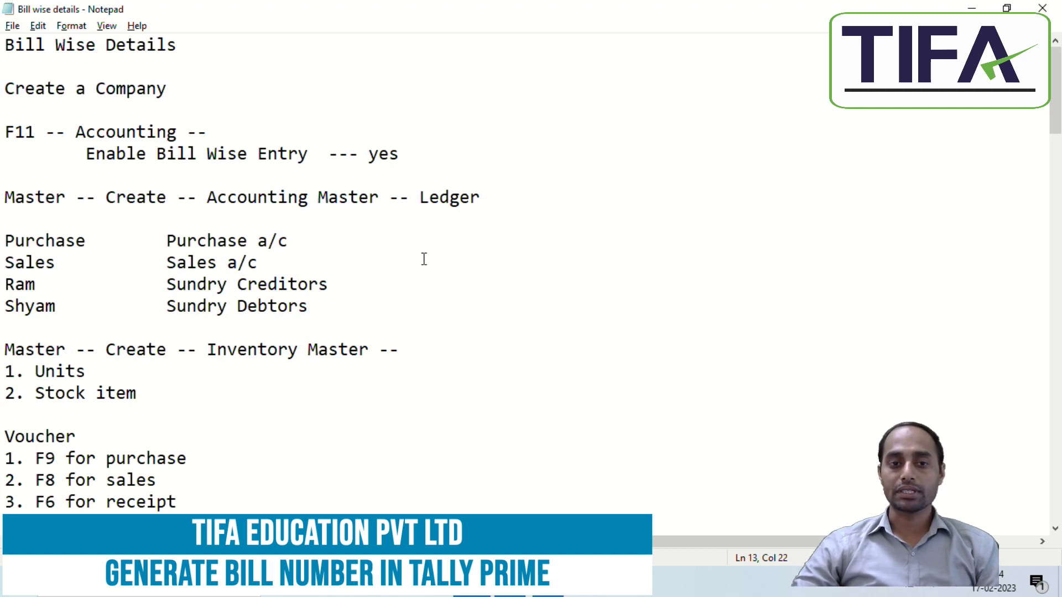
drag(7, 131, 410, 164)
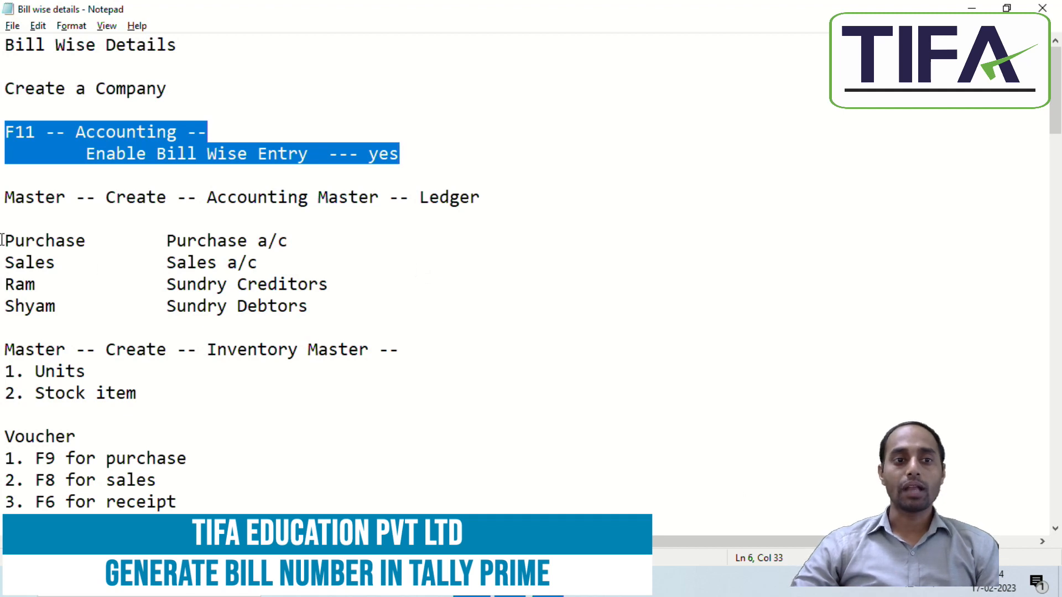
click(17, 219)
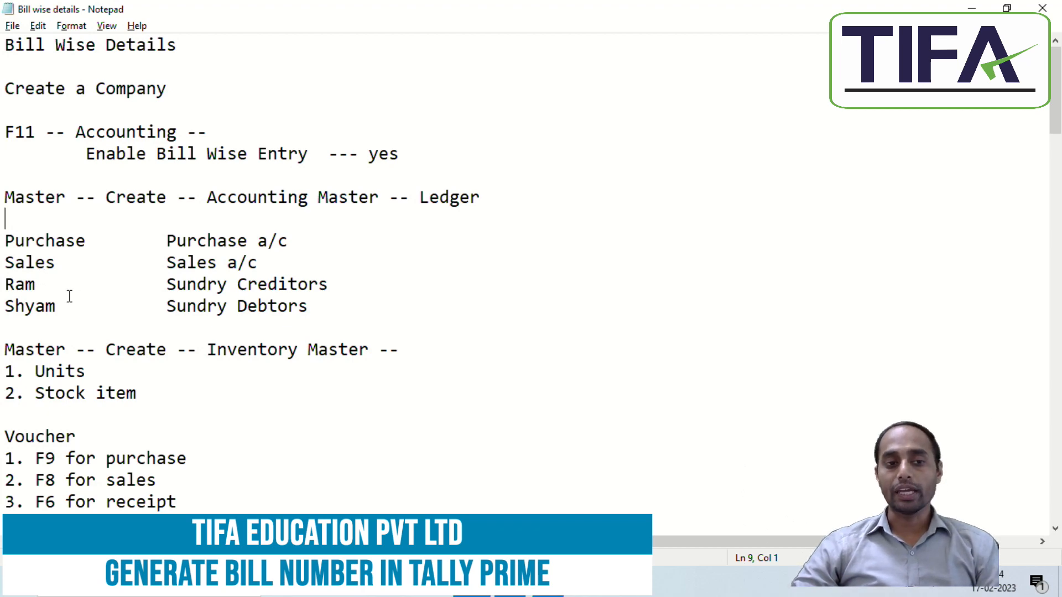
Step: Replace the creditor name Ram with Mohit & Sons in the notes
scroll(265, 387, down, 5)
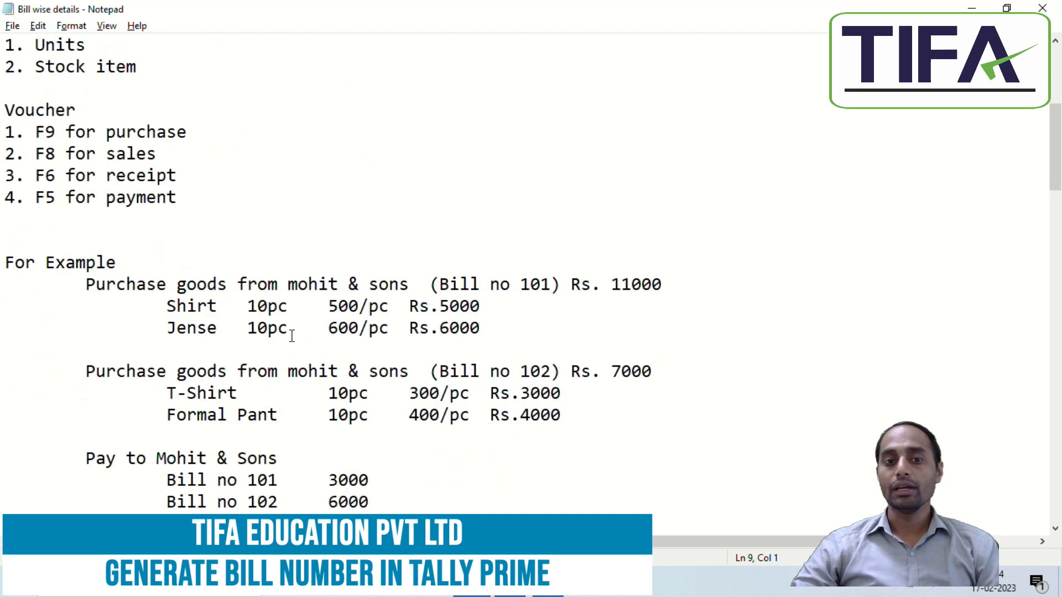
scroll(288, 335, up, 3)
drag(5, 154, 40, 151)
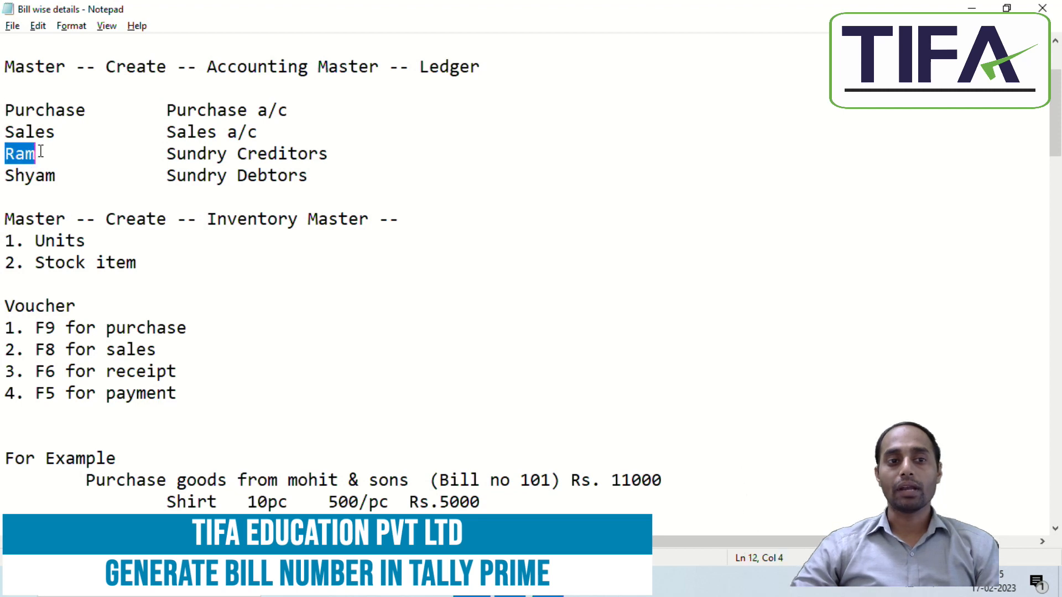
text(Mohit)
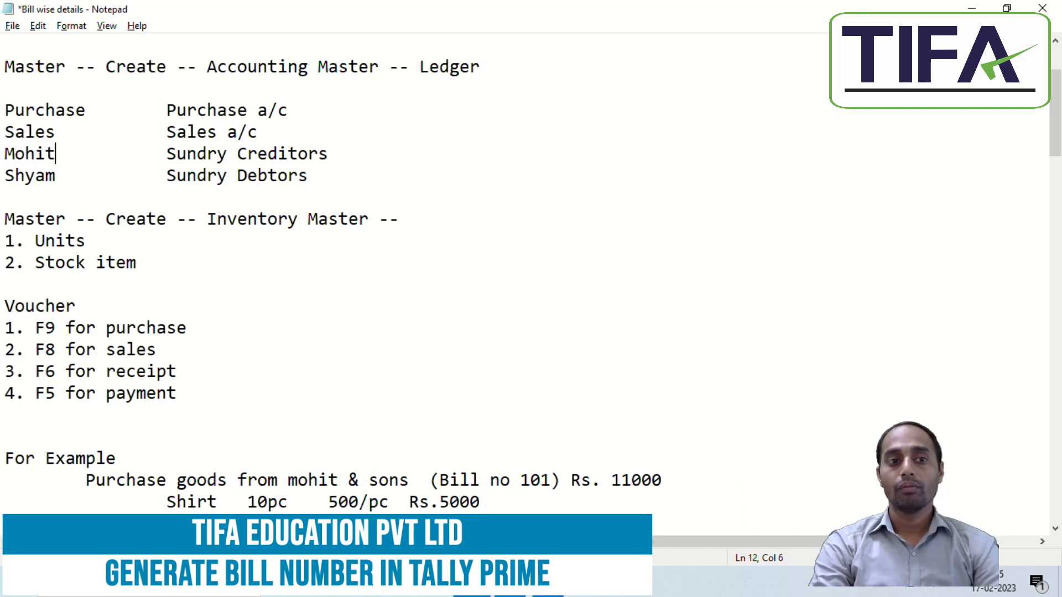
text( & Sons)
Step: Tab-align Sales a/c, Purchase a/c and Sundry Debtors with Sundry Creditors
key(Up)
key(Tab)
key(Up)
key(Left)
key(Left)
key(Left)
key(Left)
key(Left)
key(Left)
key(Left)
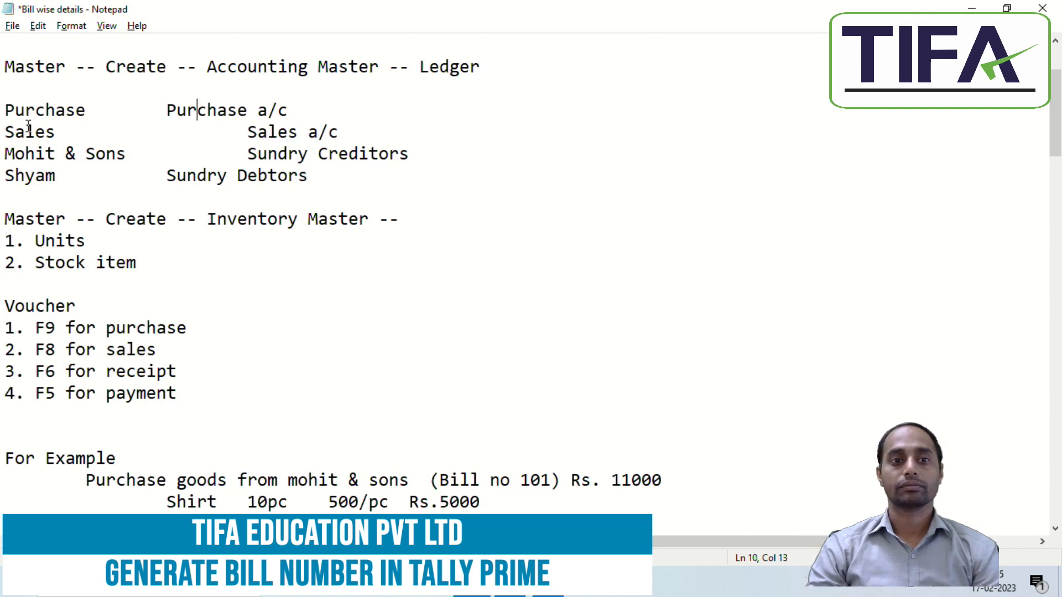
key(Left)
key(Tab)
key(Down)
key(Down)
key(Down)
key(Tab)
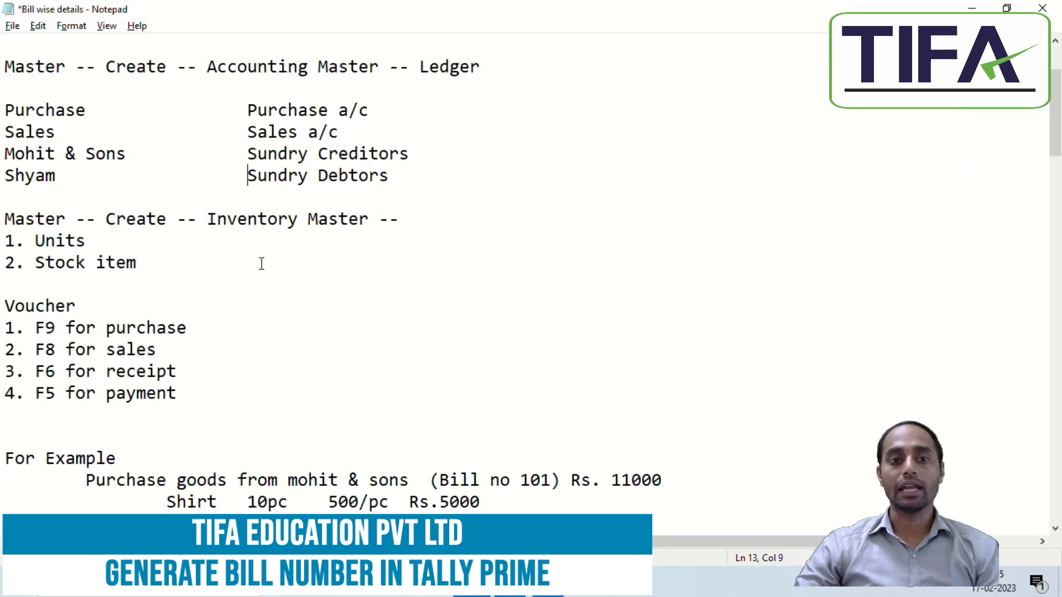
Step: Scroll down to the sales examples for Mohan Bros., Bill No. 201
scroll(401, 373, down, 6)
scroll(400, 382, down, 1)
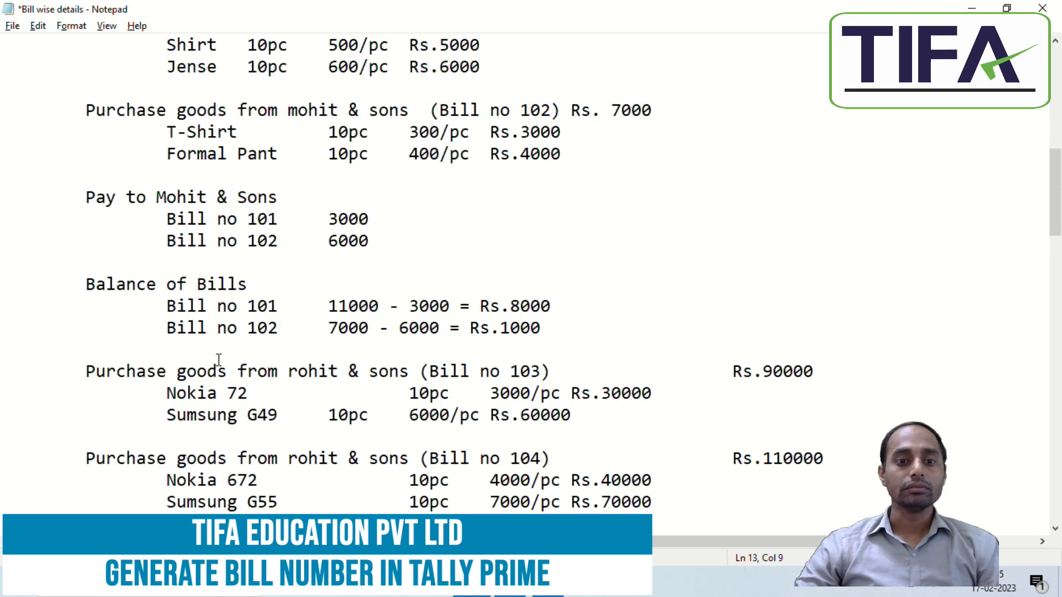
scroll(293, 420, down, 3)
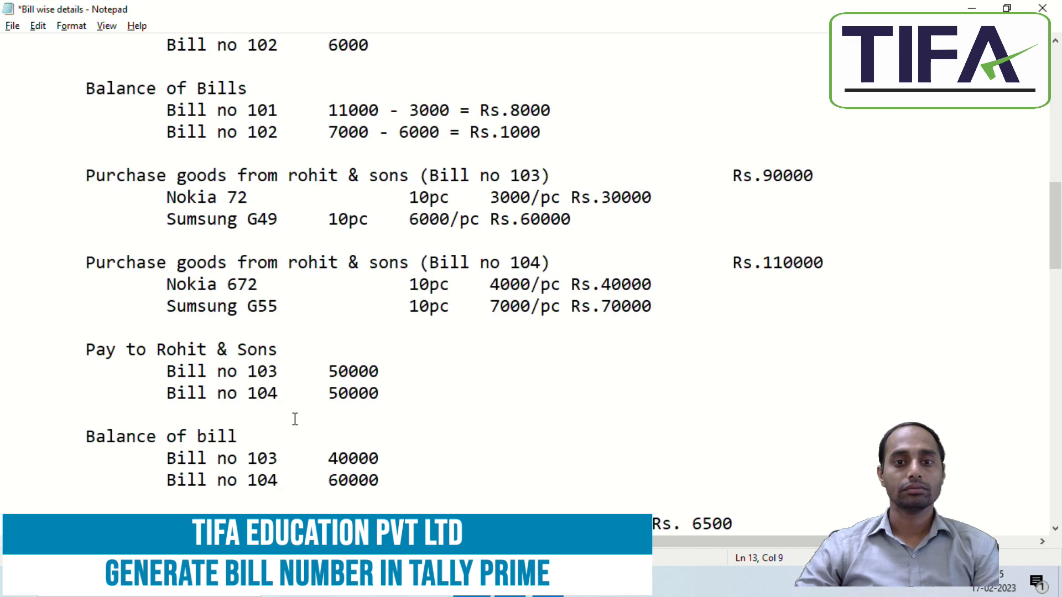
scroll(295, 419, down, 3)
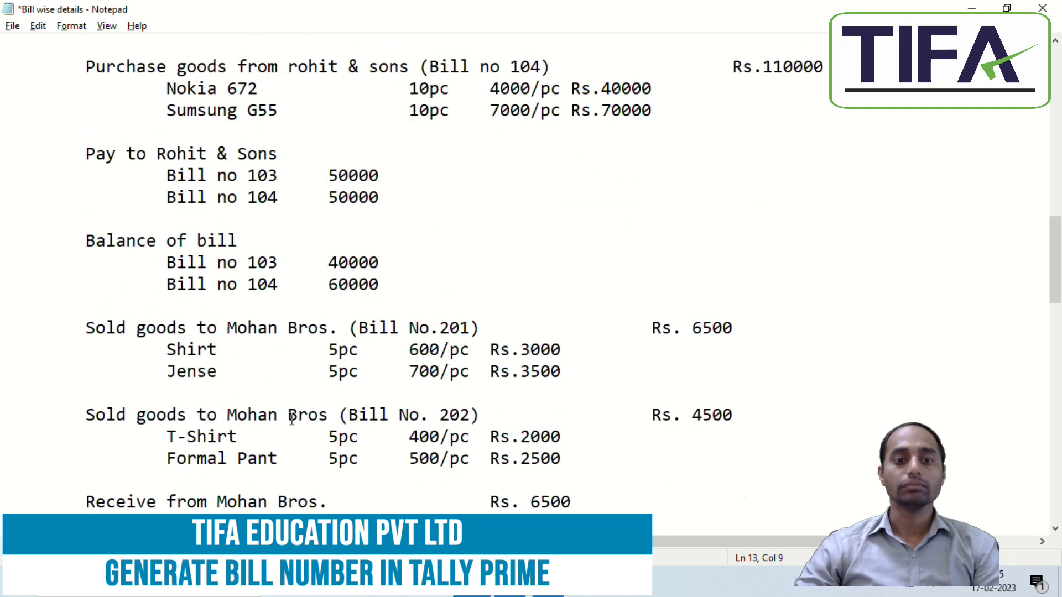
click(93, 330)
click(74, 326)
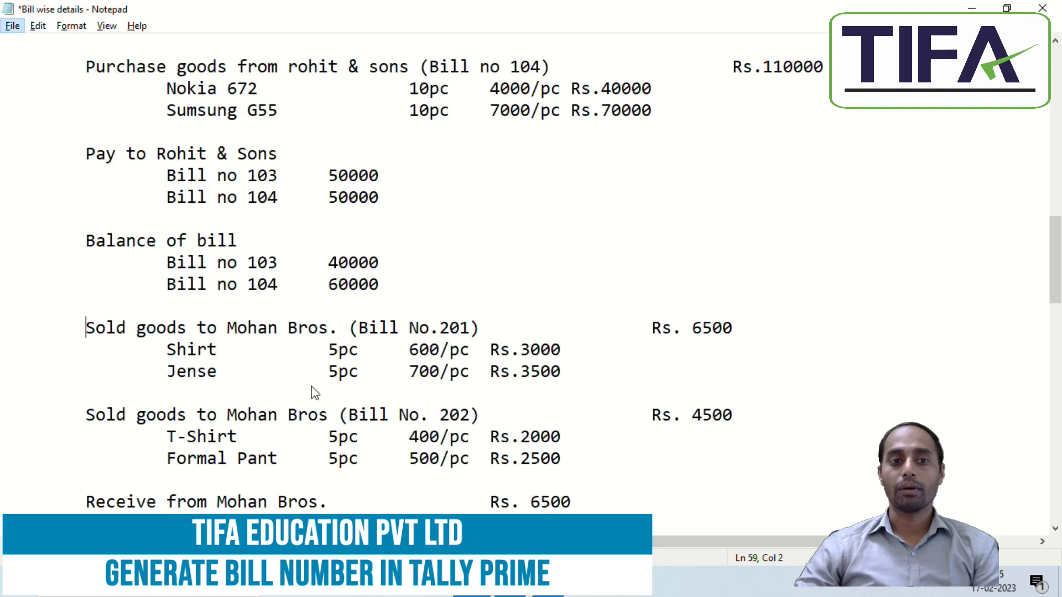
Step: Replace the debtor name Shyam with Mohan Bros. in the notes
click(242, 292)
scroll(243, 298, up, 15)
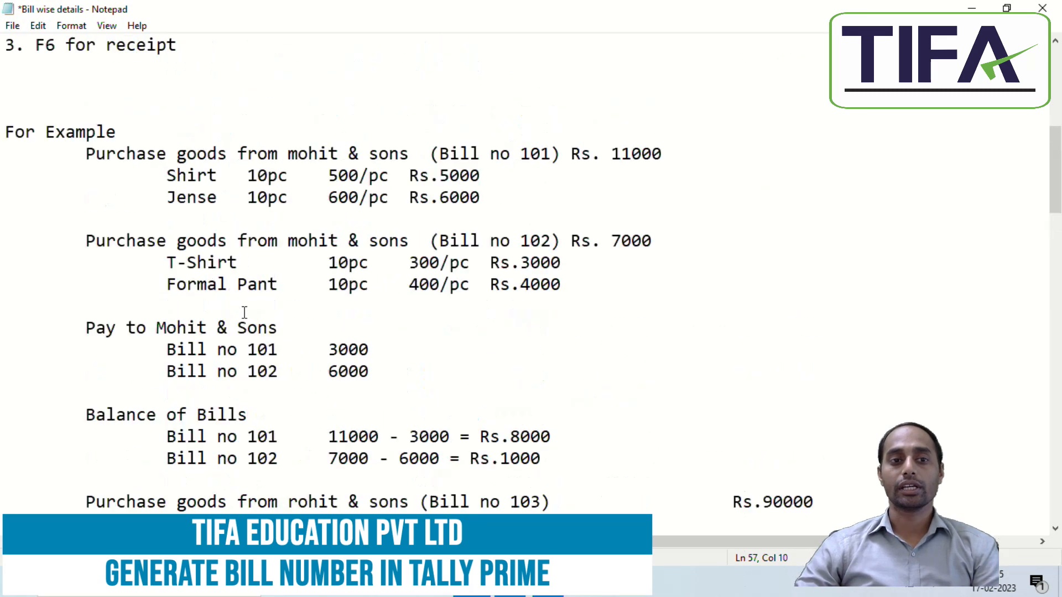
drag(9, 308, 83, 307)
text(Mohan )
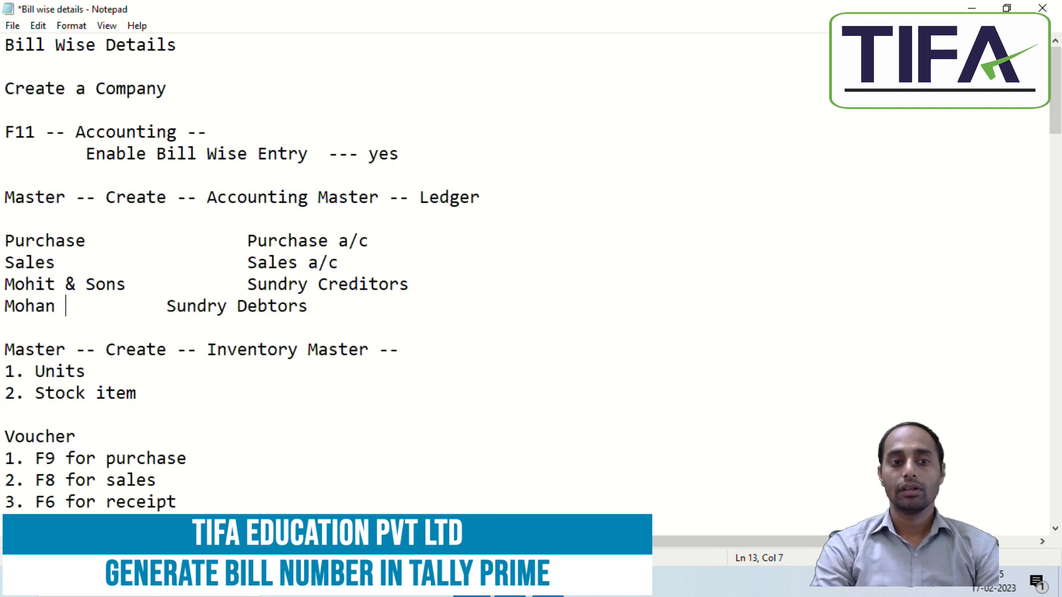
text(Bros)
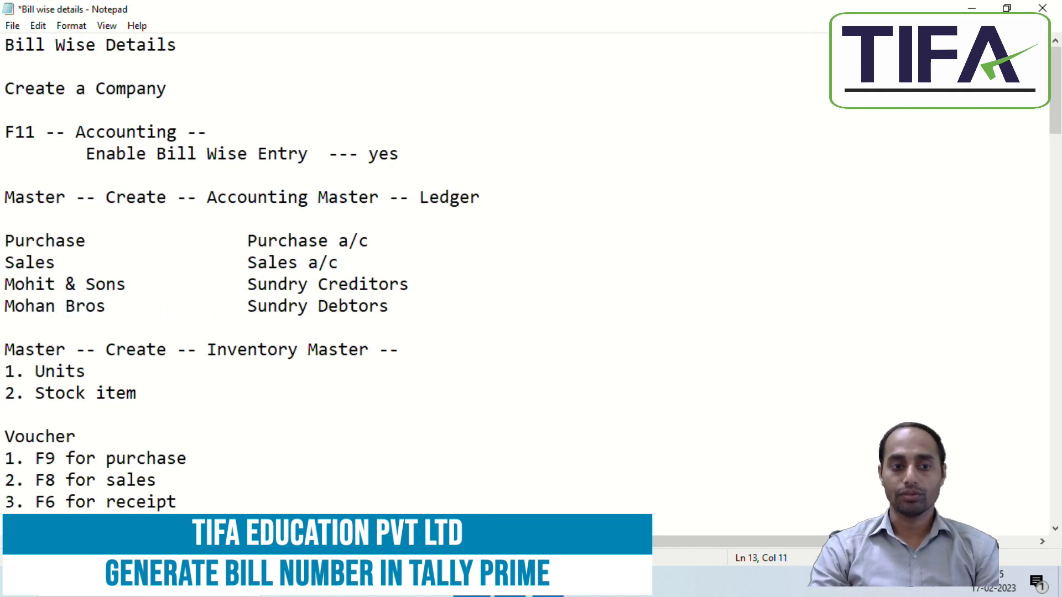
text(.)
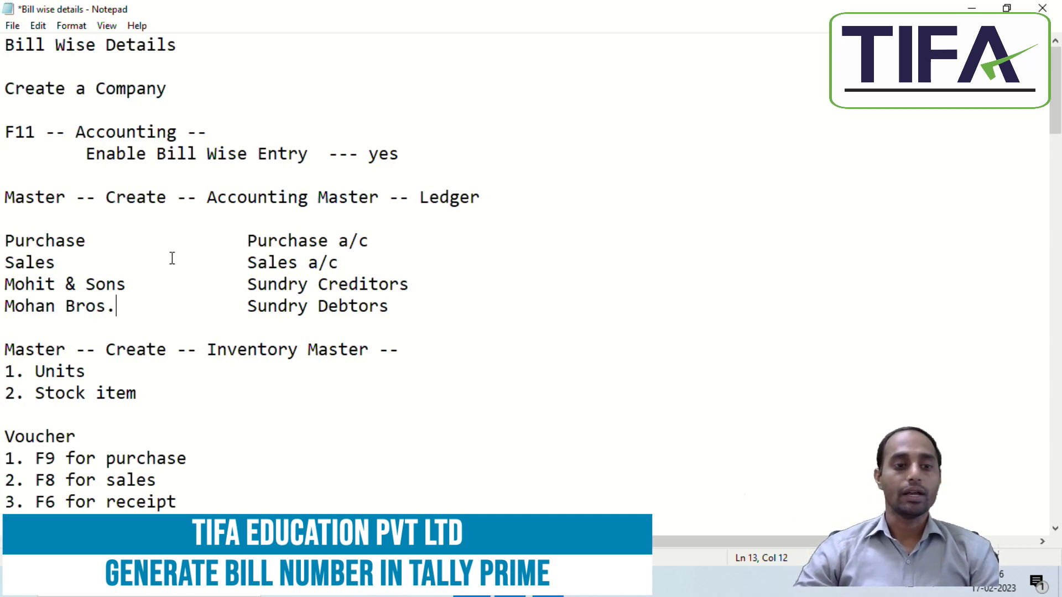
Step: Scroll through the purchase examples showing the remaining balances on bills 101 and 102
scroll(171, 251, down, 3)
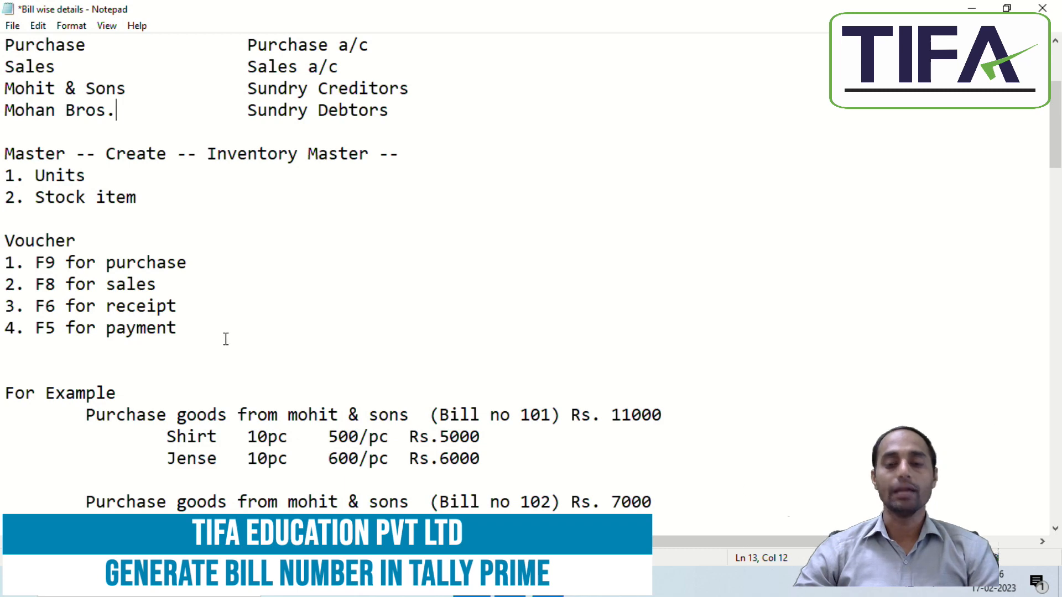
scroll(330, 300, down, 2)
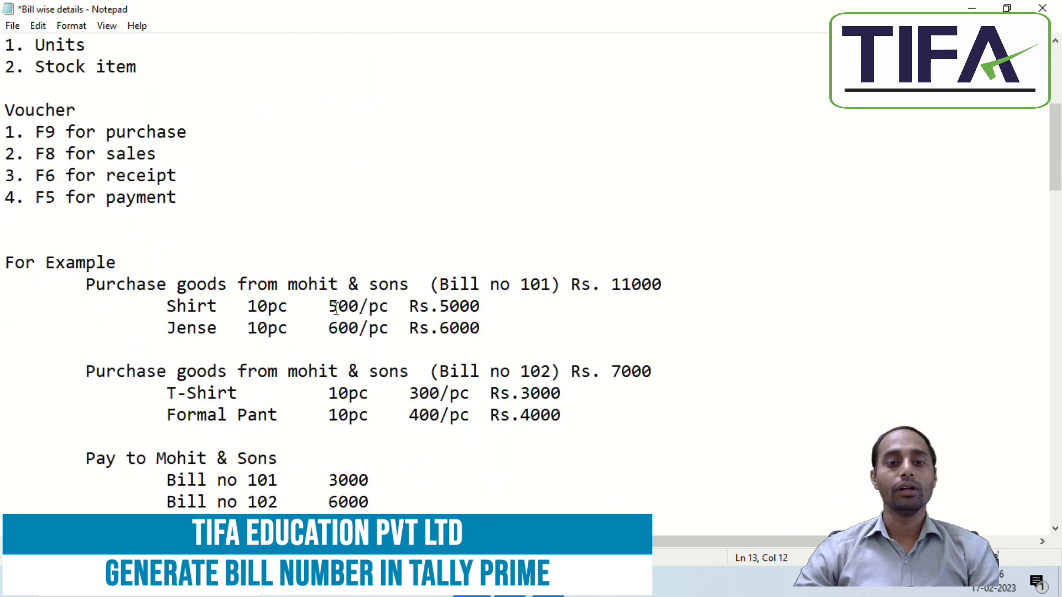
scroll(336, 308, down, 4)
scroll(336, 314, up, 1)
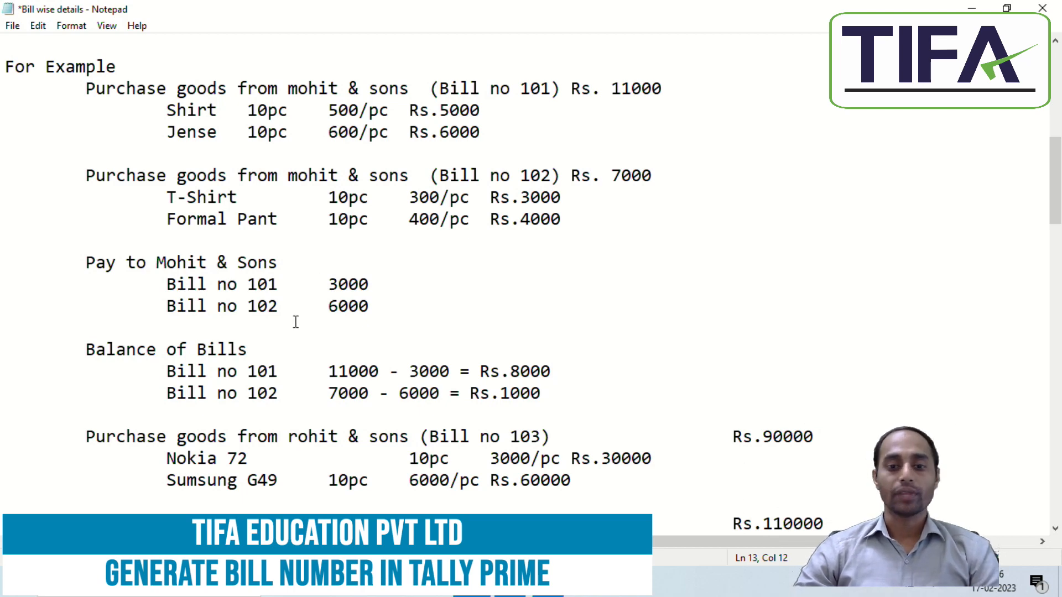
Step: Close the Bills Payable report and return to the Gateway of Tally
click(547, 584)
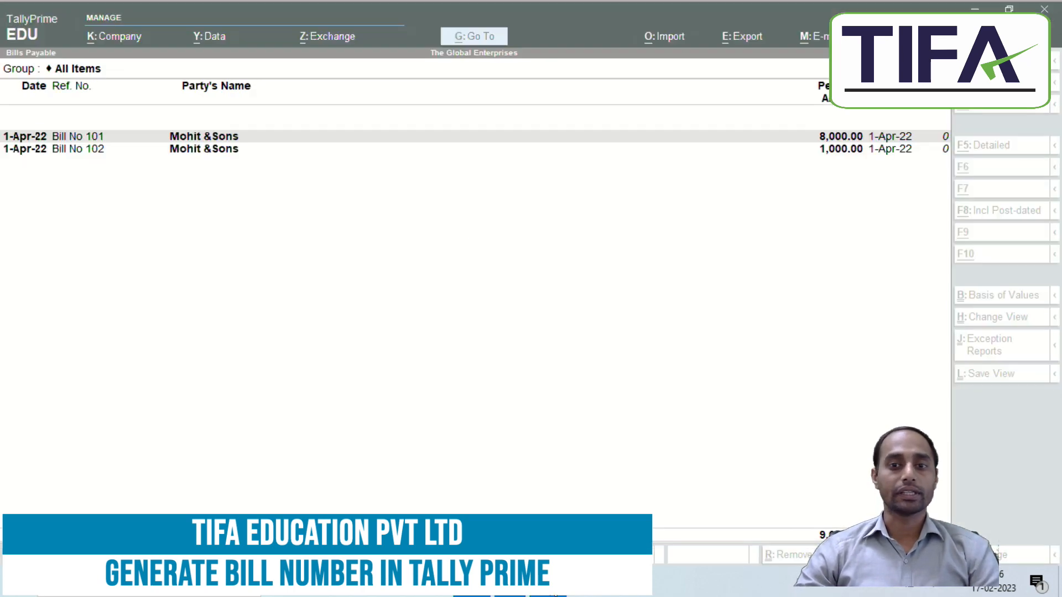
key(Escape)
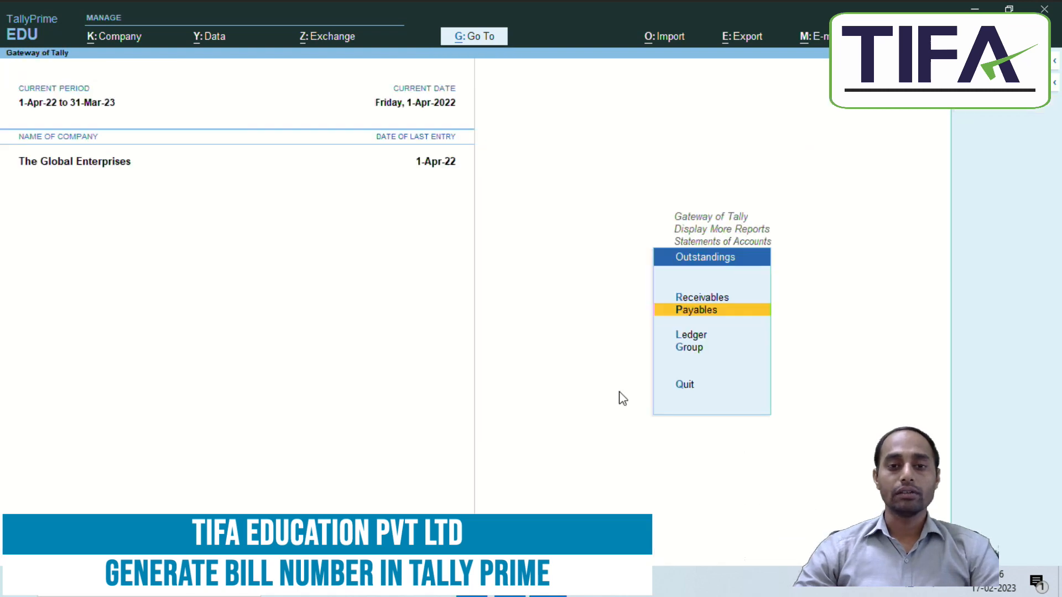
key(Escape)
key(Escape)
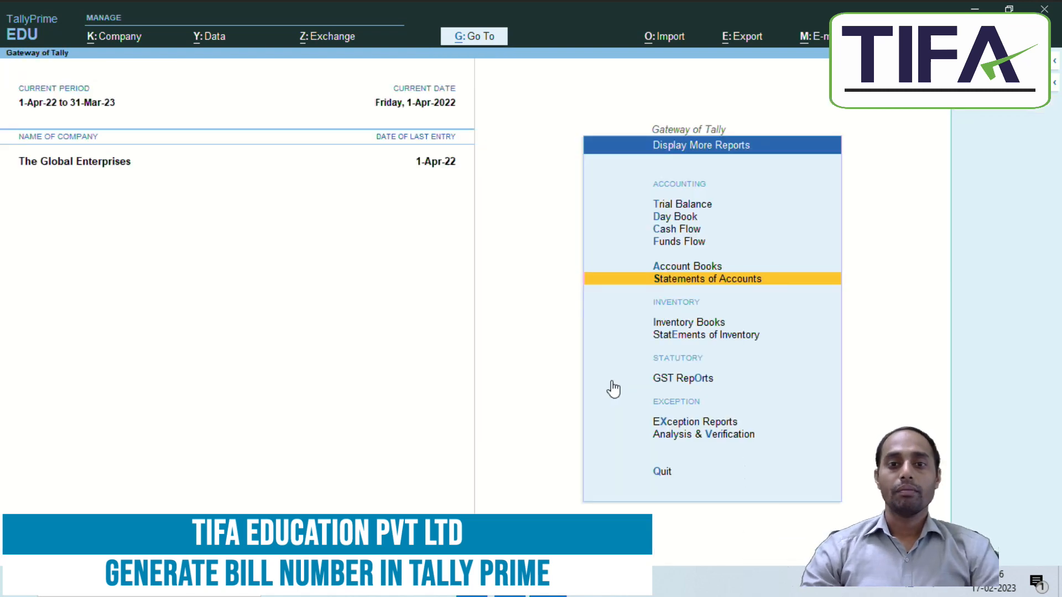
key(Escape)
key(Up)
key(Up)
key(Up)
key(Up)
key(Up)
key(Up)
key(Up)
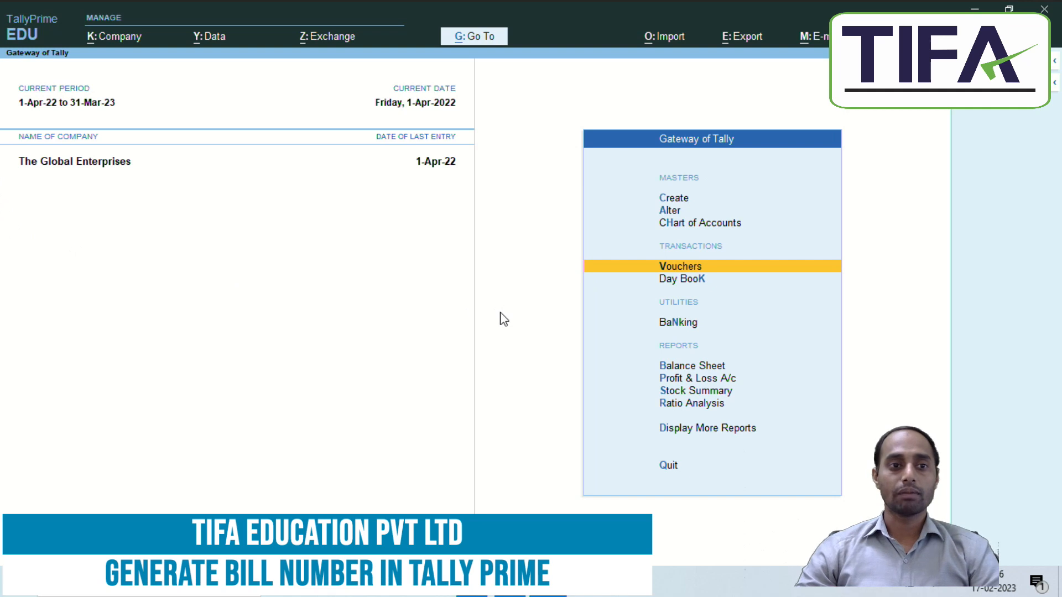
Step: Shut The Global Enterprises company and choose to create a new company
key(ctrl)
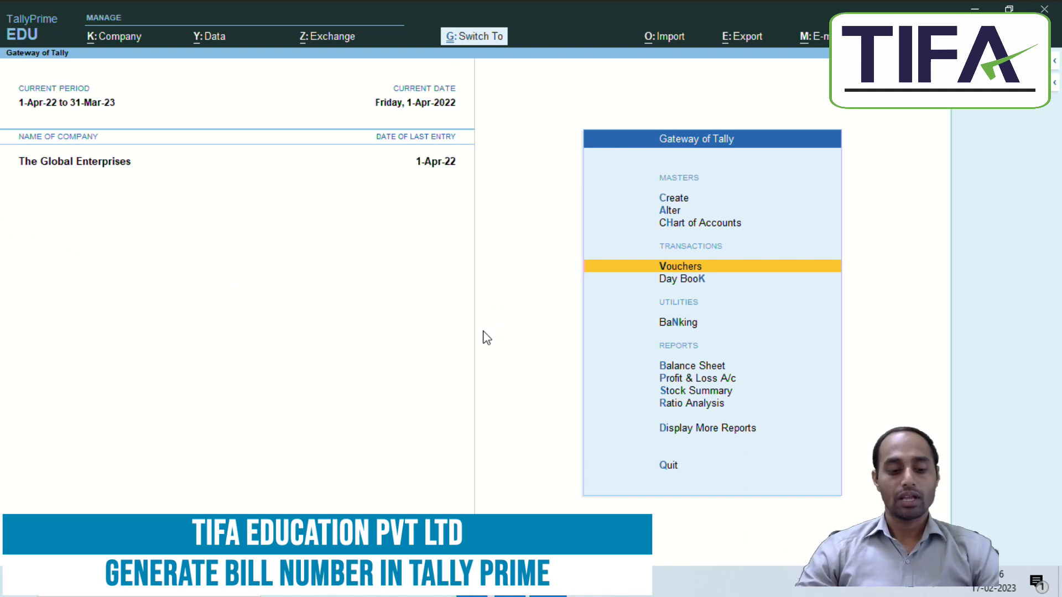
key(ctrl+F3)
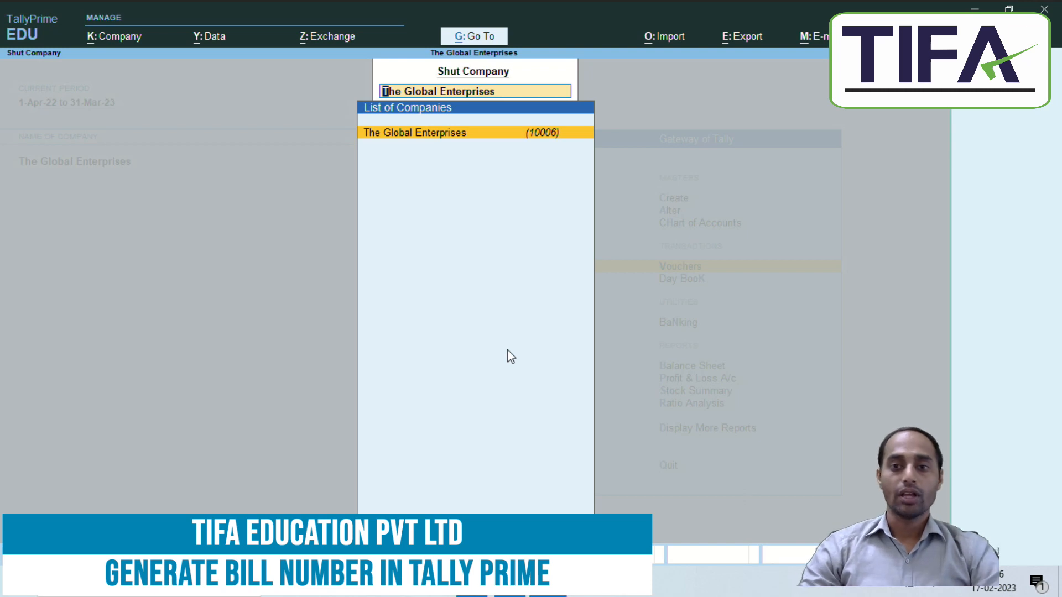
key(Return)
key(Up)
key(Up)
key(Up)
key(Up)
key(Up)
key(Up)
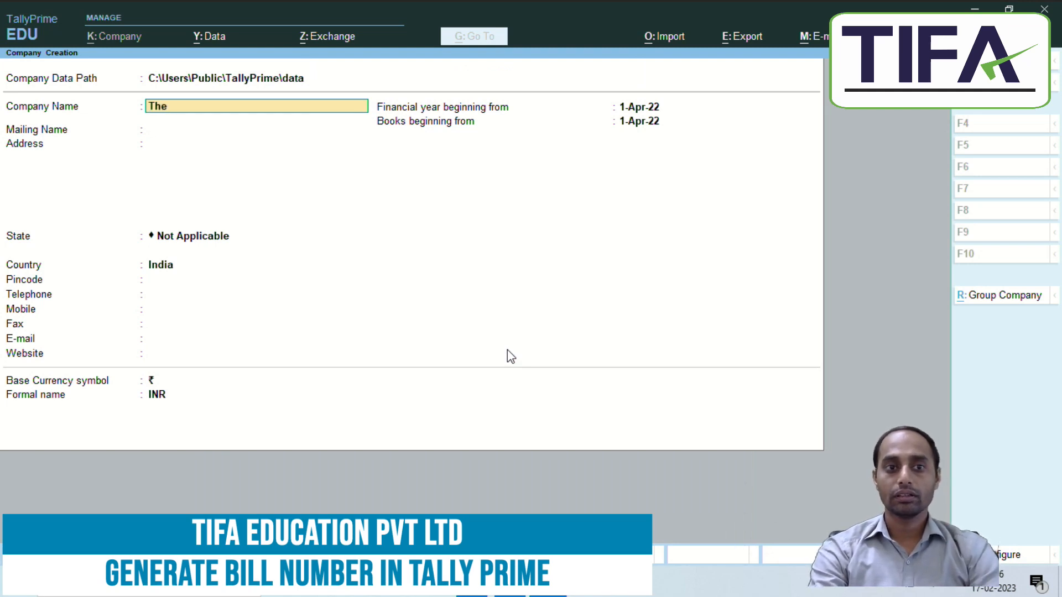
Step: Name the company The Global Infotech Pvt Ltd, keep the auto-filled mailing name, and enter the first address line
text(The Global)
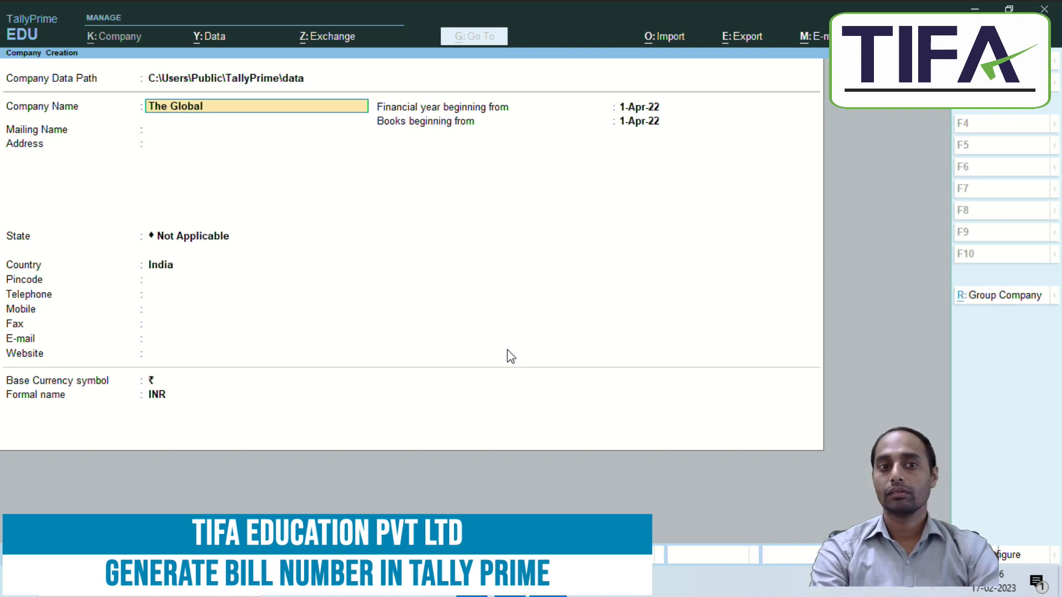
text(Infotech)
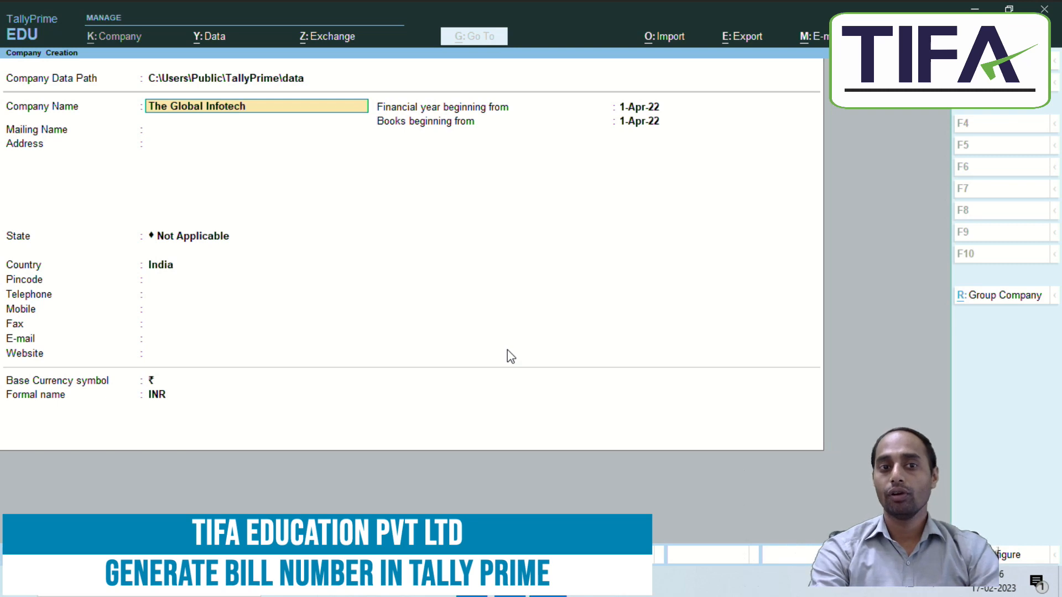
text( Pvt Ltd)
key(Return)
key(Return)
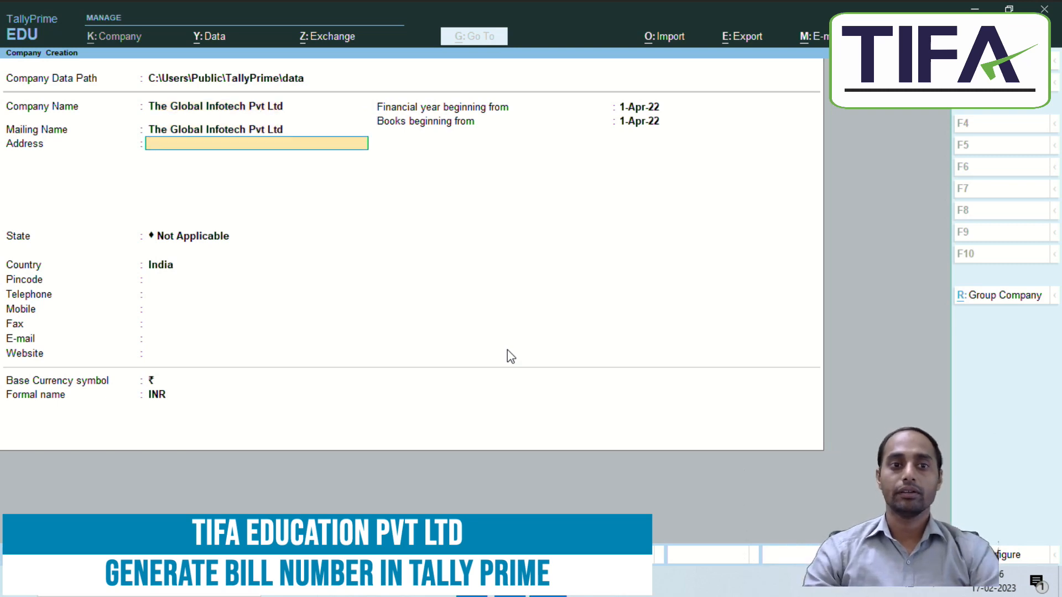
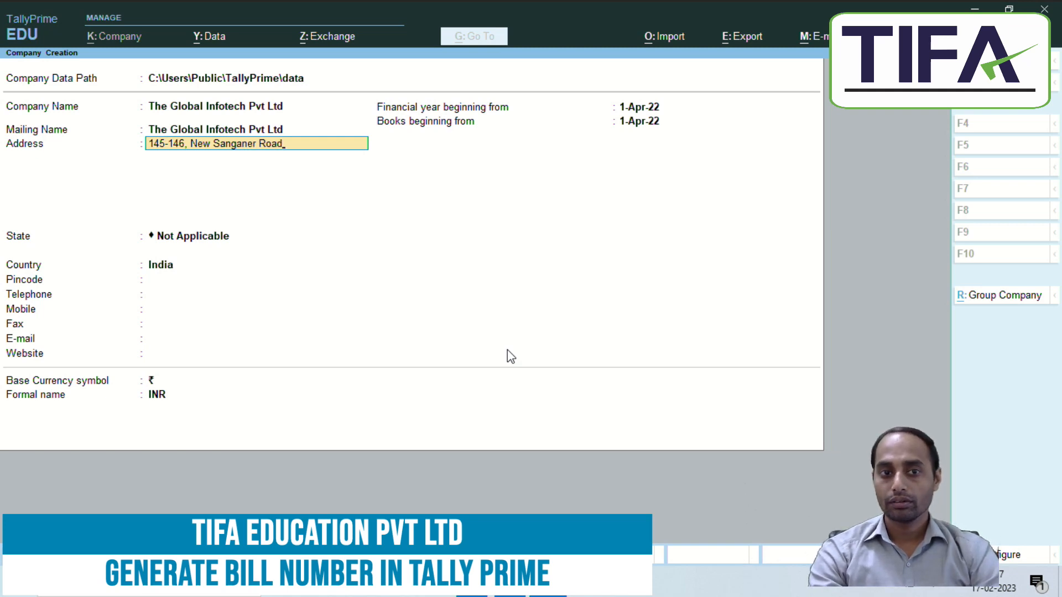
key(Return)
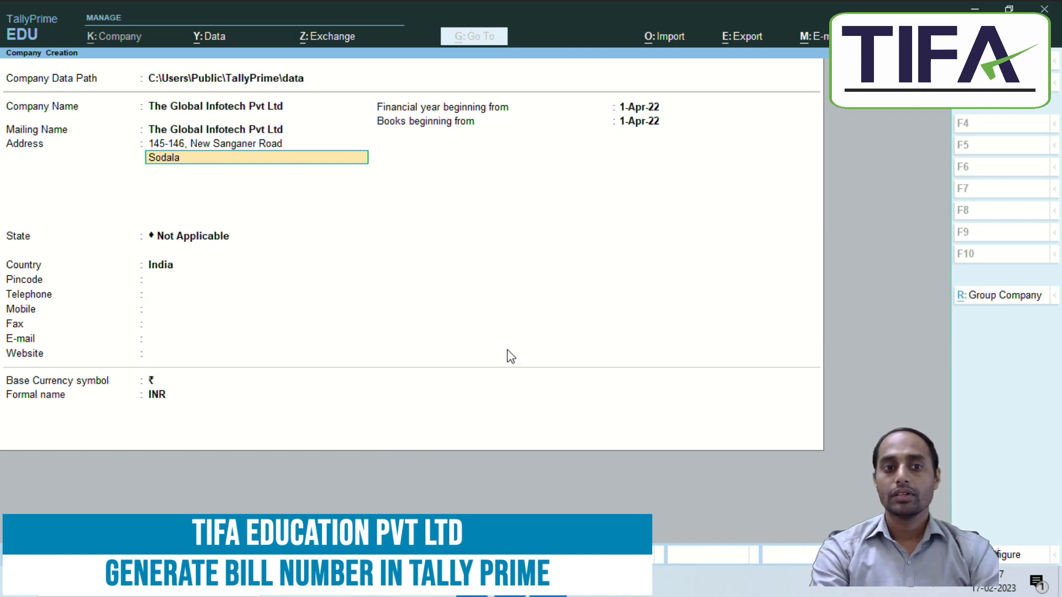
Step: Finish the company address and set the state to Rajasthan
key(Return)
key(Return)
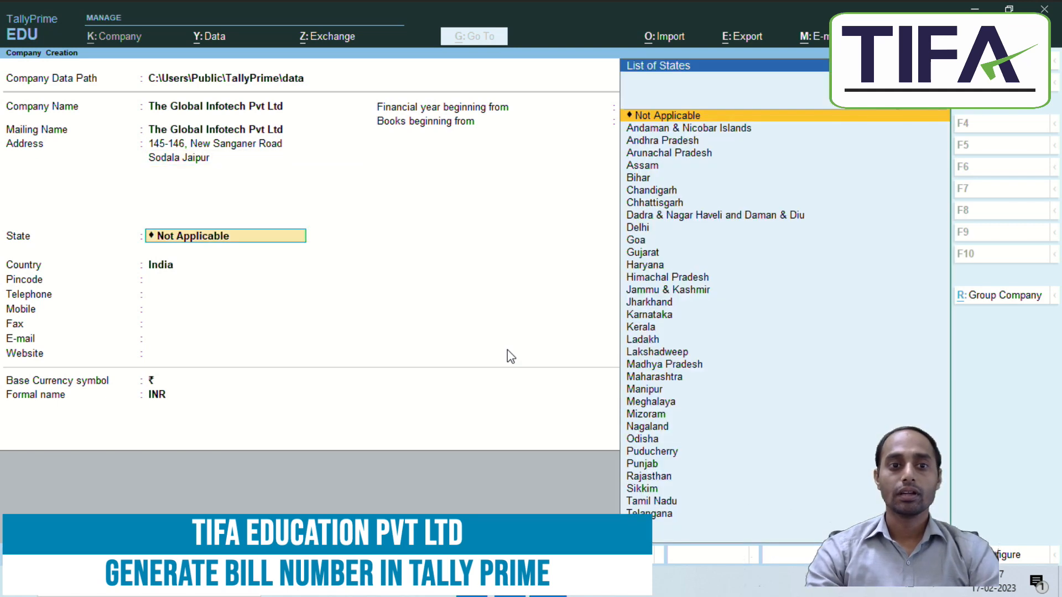
text(r)
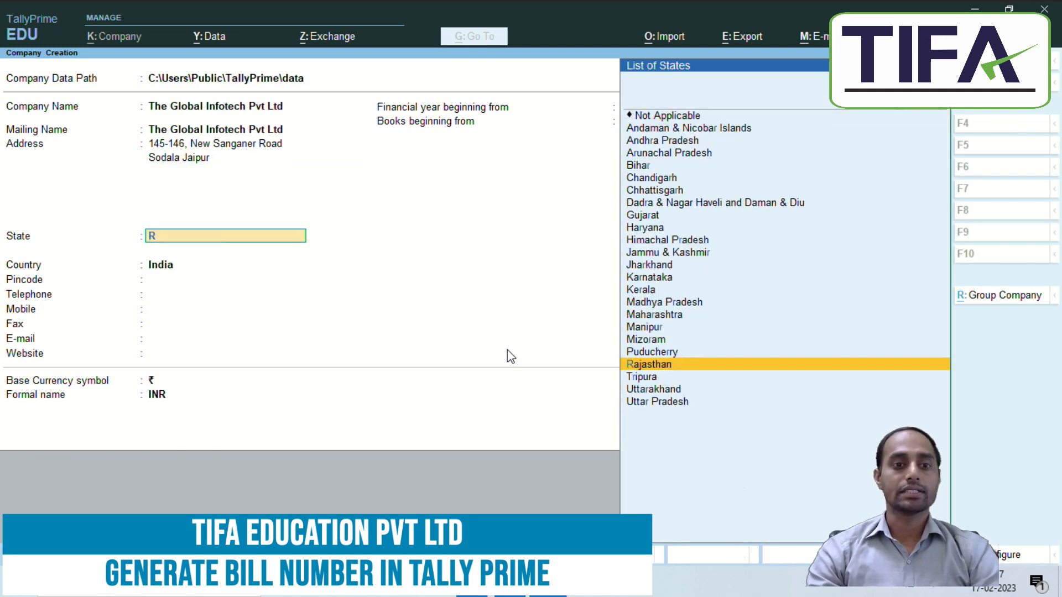
key(Return)
Step: Enter the pincode, telephone and mobile numbers, and accept the financial-year and books-beginning dates
text(302020)
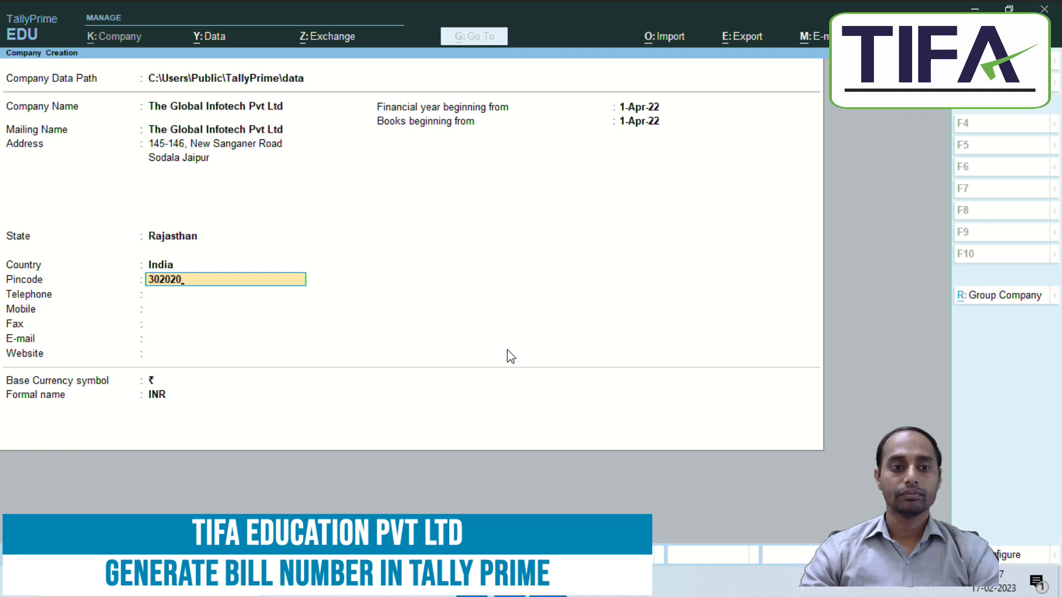
key(Return)
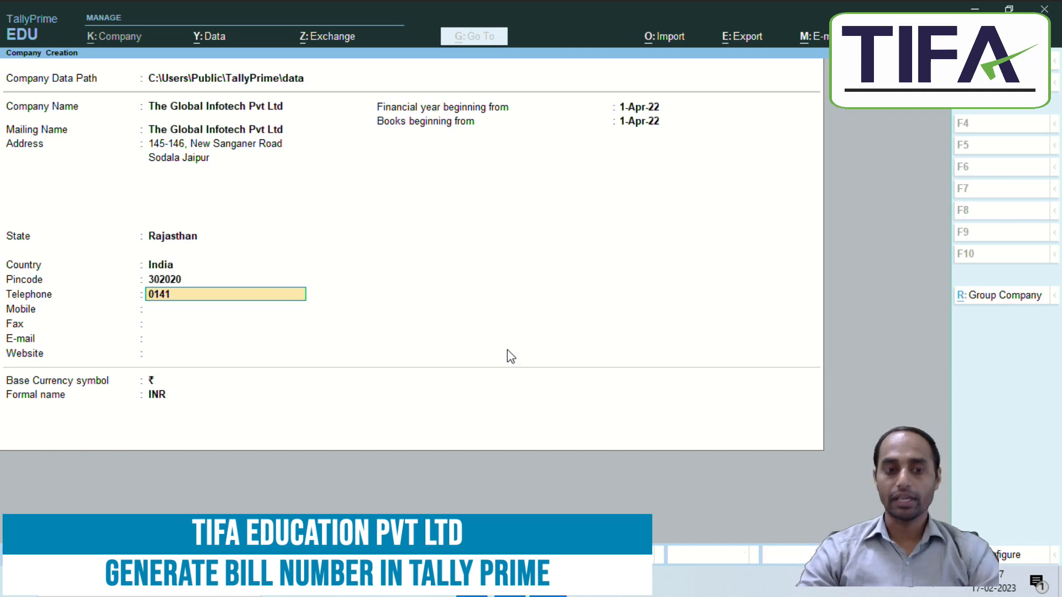
text(68969)
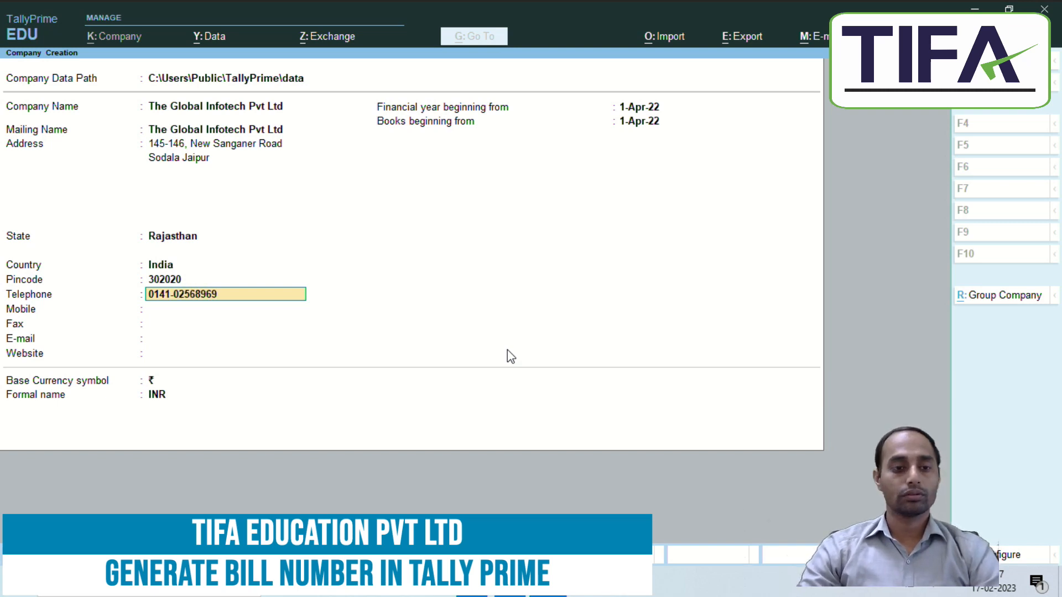
key(Return)
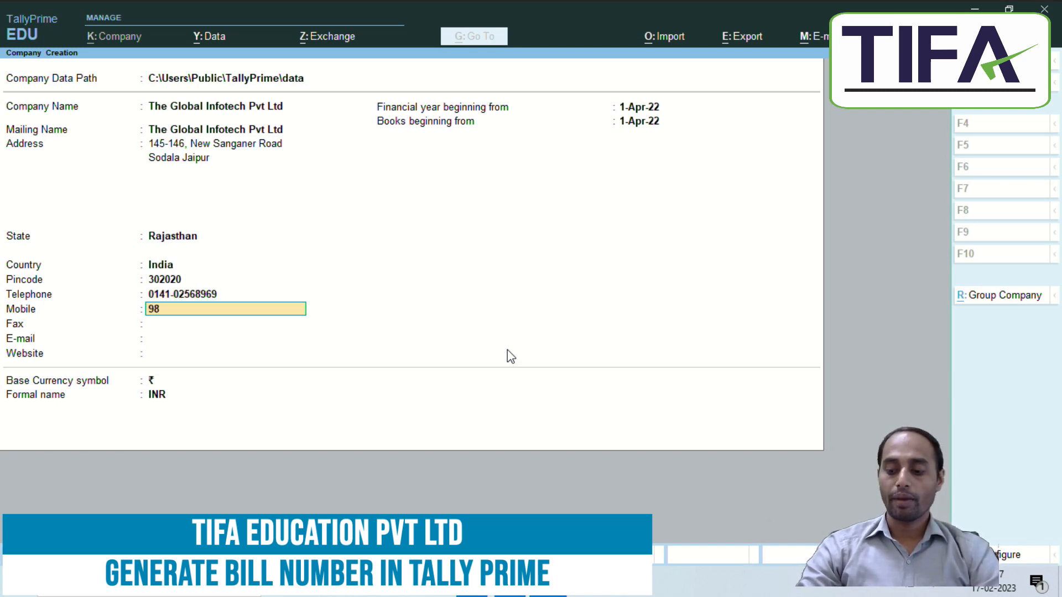
key(Return)
key(Return)
key(Return)
key(Return)
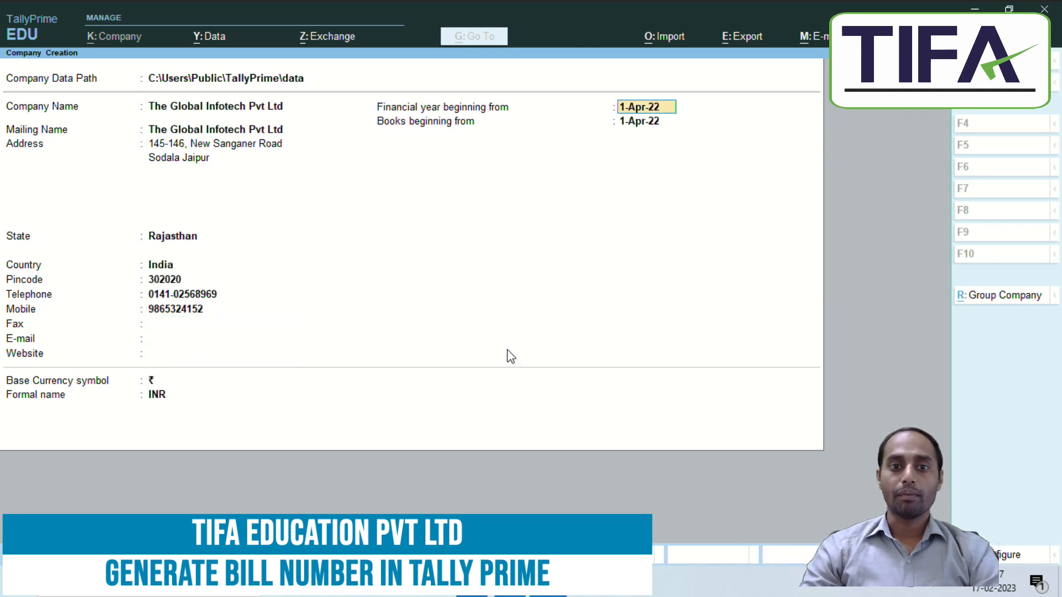
key(Return)
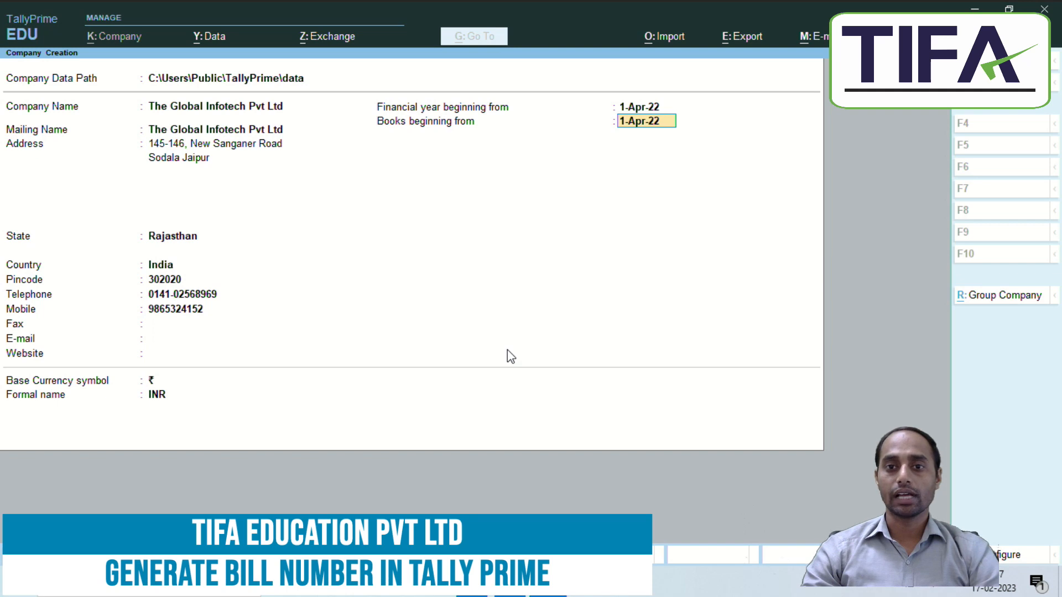
key(Return)
key(Return)
key(Return)
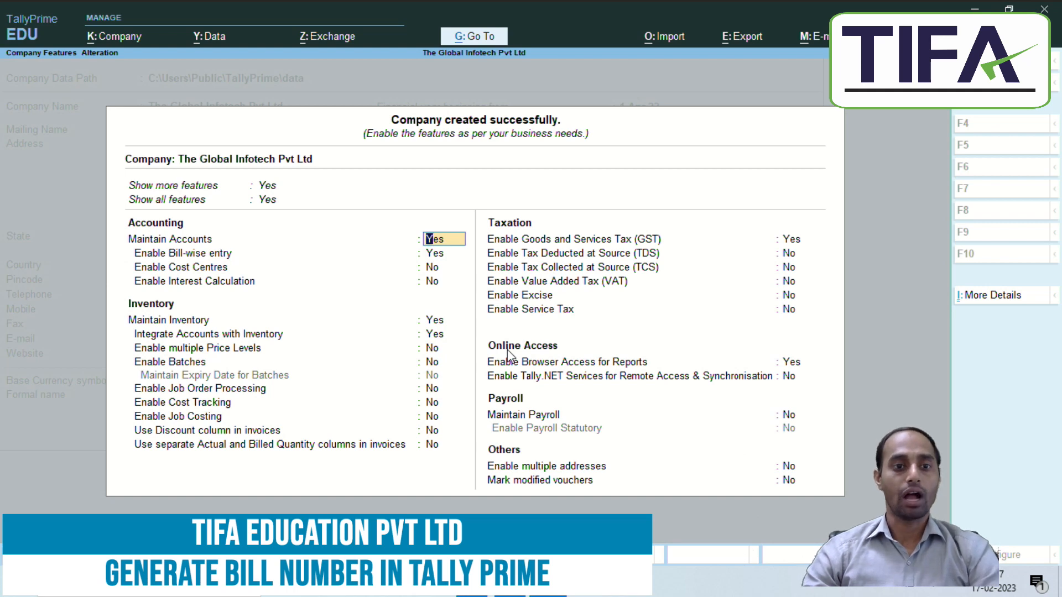
Step: Accept the Company Features with accounts maintained and bill-wise entry enabled
key(Return)
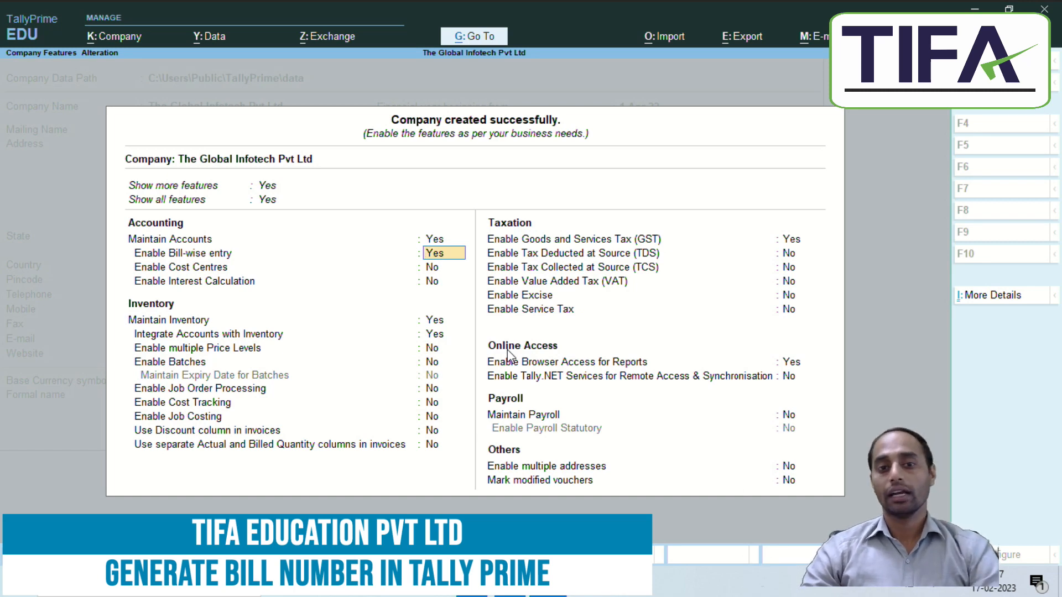
key(Return)
key(Return)
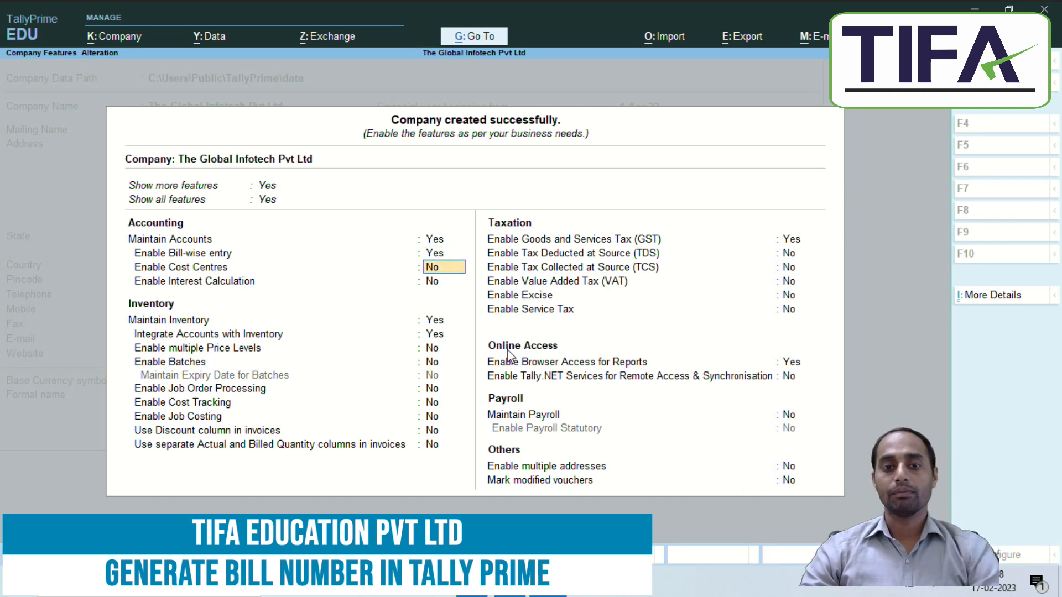
key(Return)
key(Return)
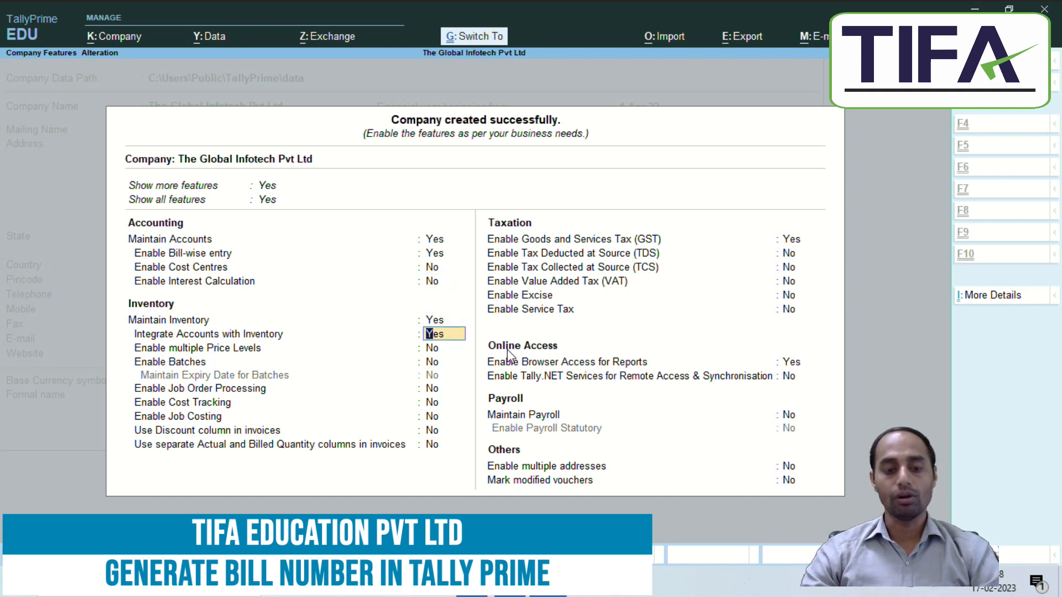
key(ctrl+a)
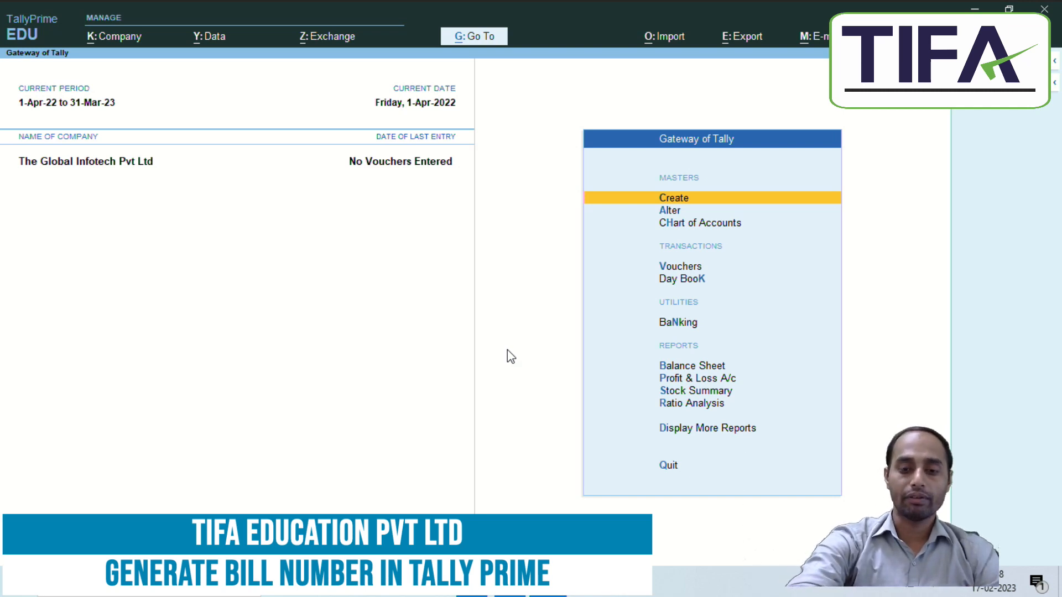
Step: Reopen the features with F11, confirm bill-wise entry is Yes, and save
key(F11)
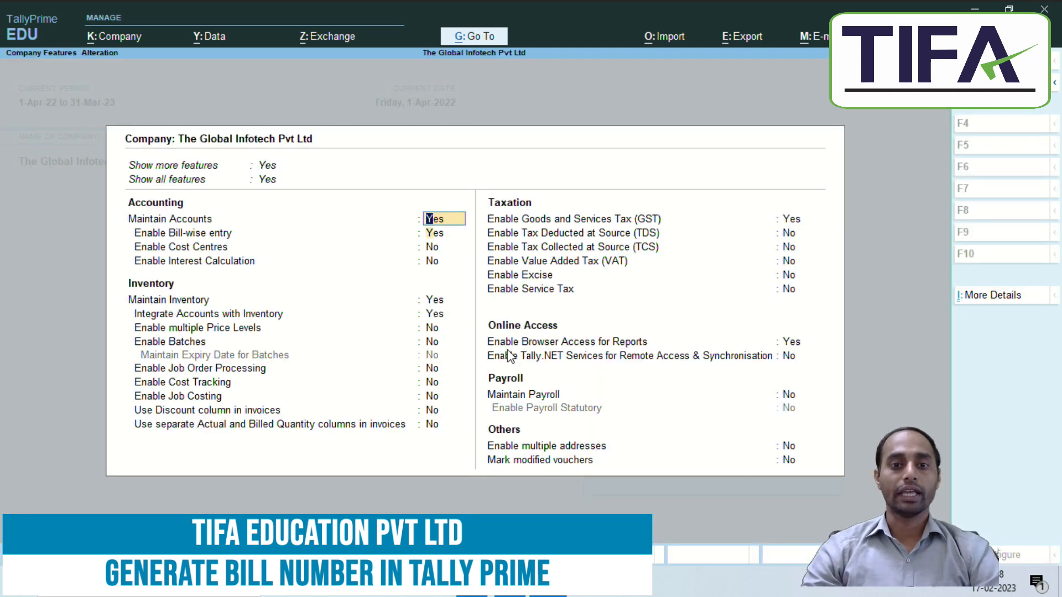
key(Return)
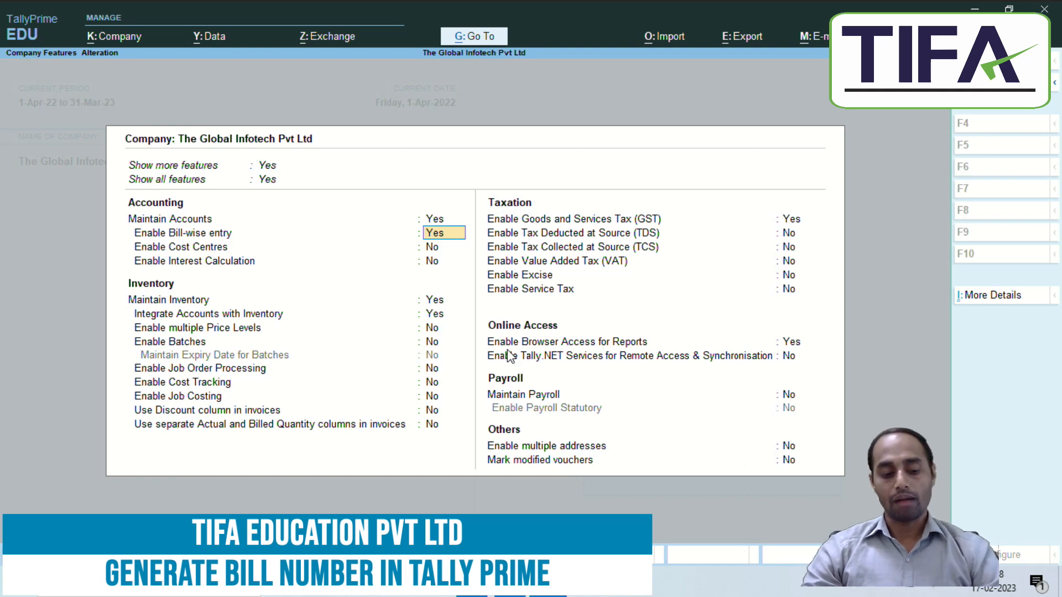
key(ctrl+a)
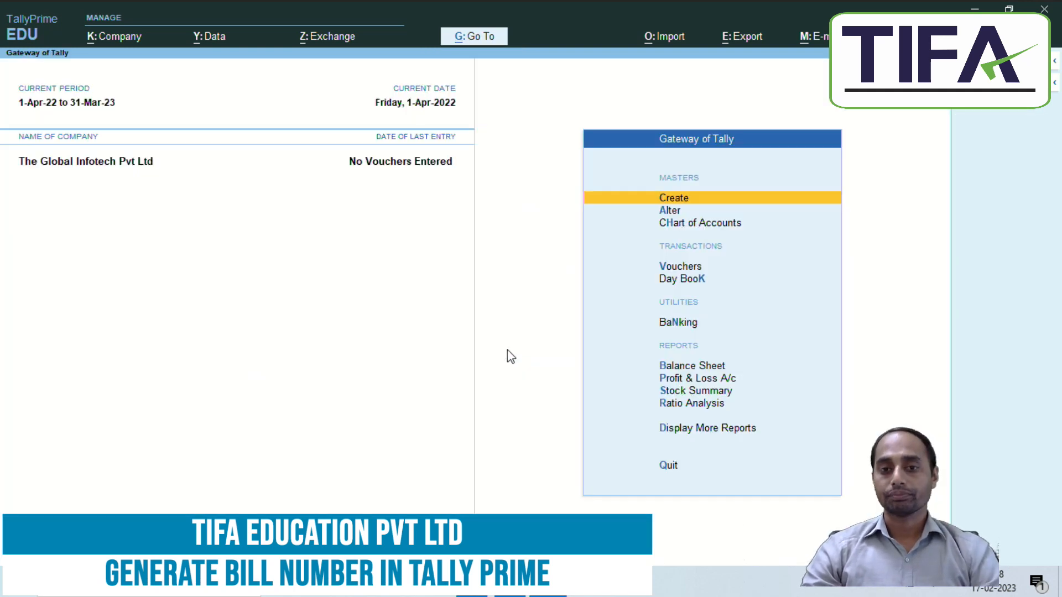
key(alt+Tab)
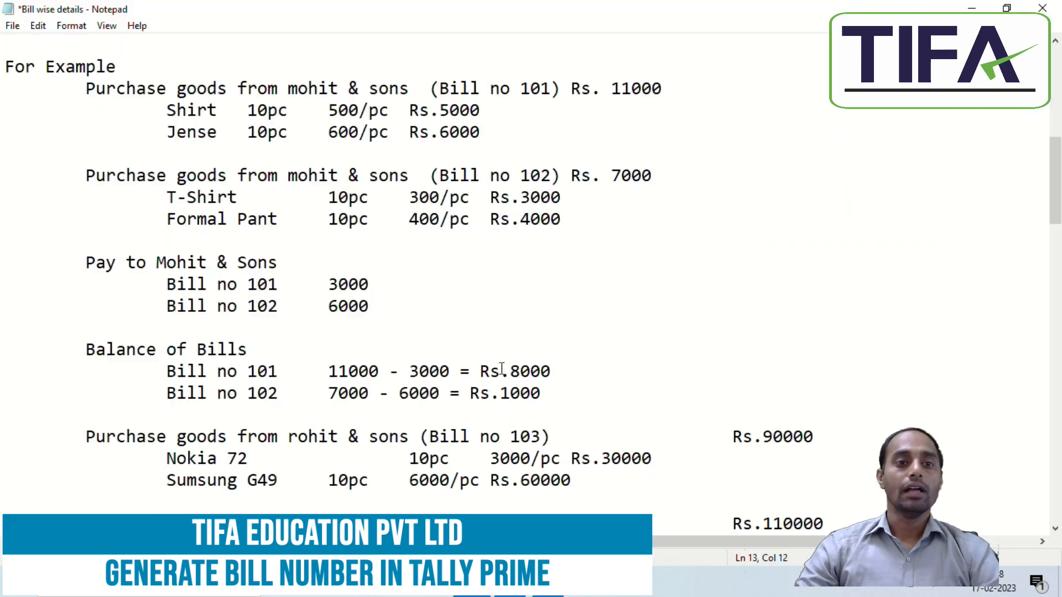
scroll(397, 404, up, 5)
scroll(397, 404, up, 3)
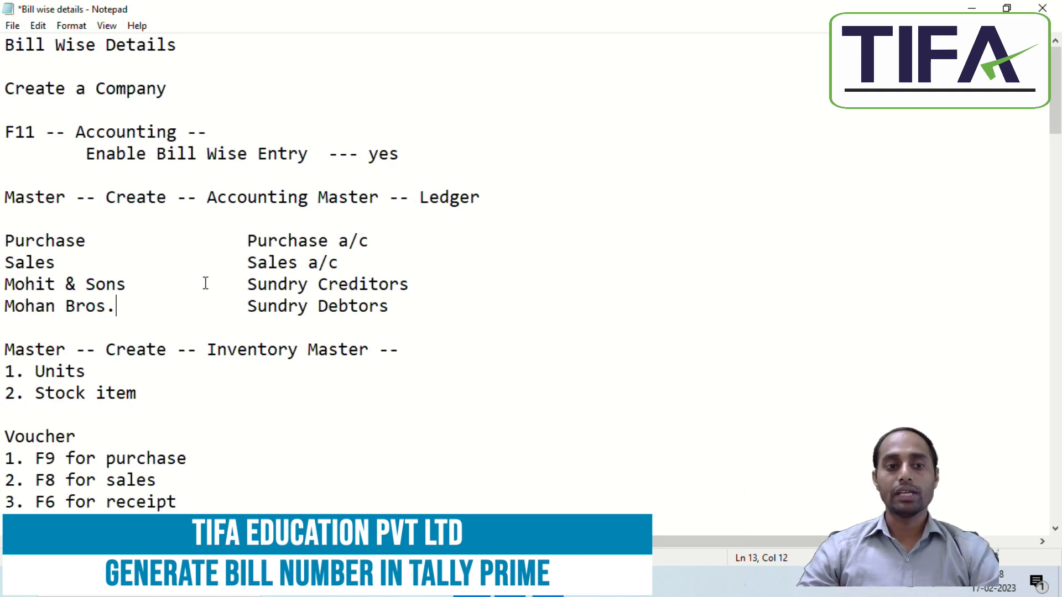
key(alt+Tab)
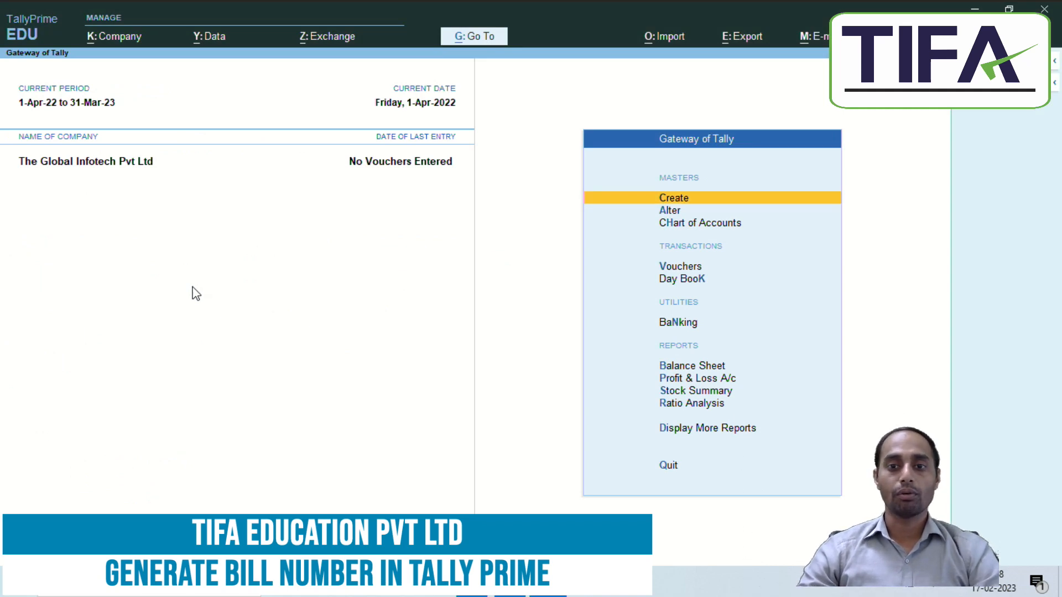
Step: Create a Purchase ledger under Purchase Accounts
key(Return)
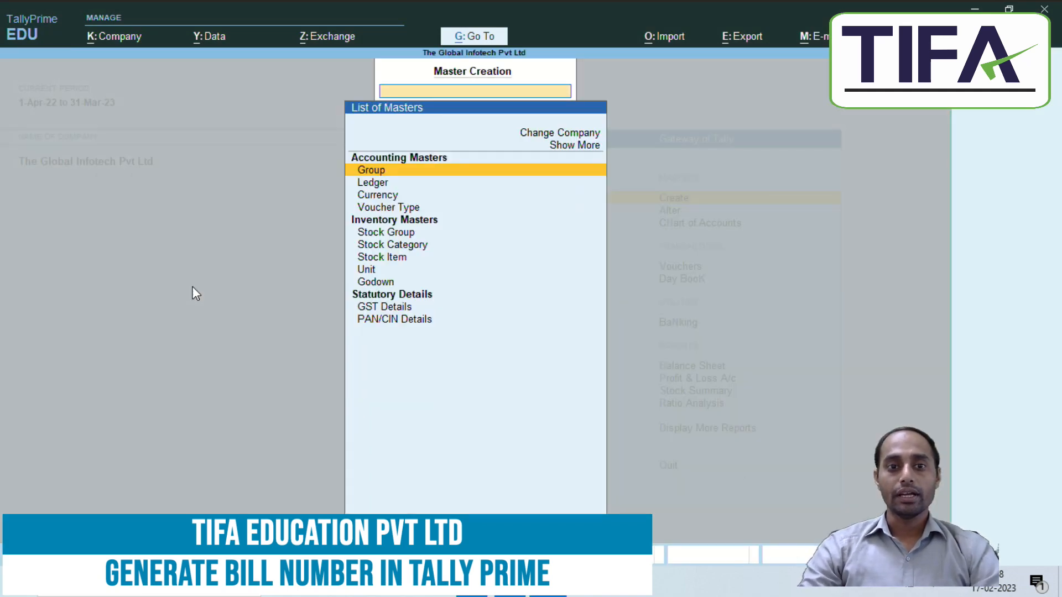
key(Down)
key(Return)
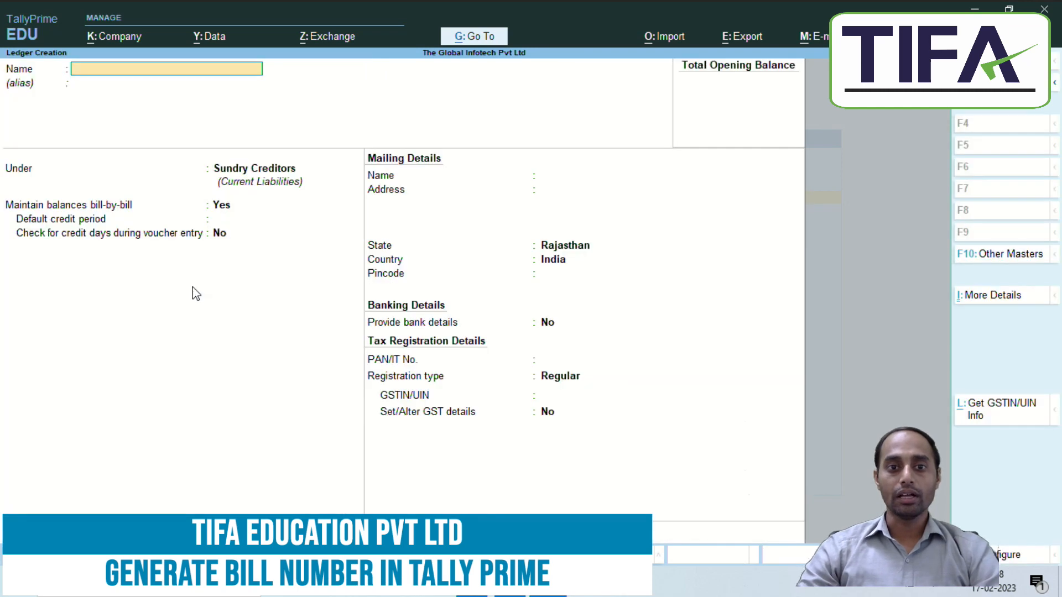
text(Purchase)
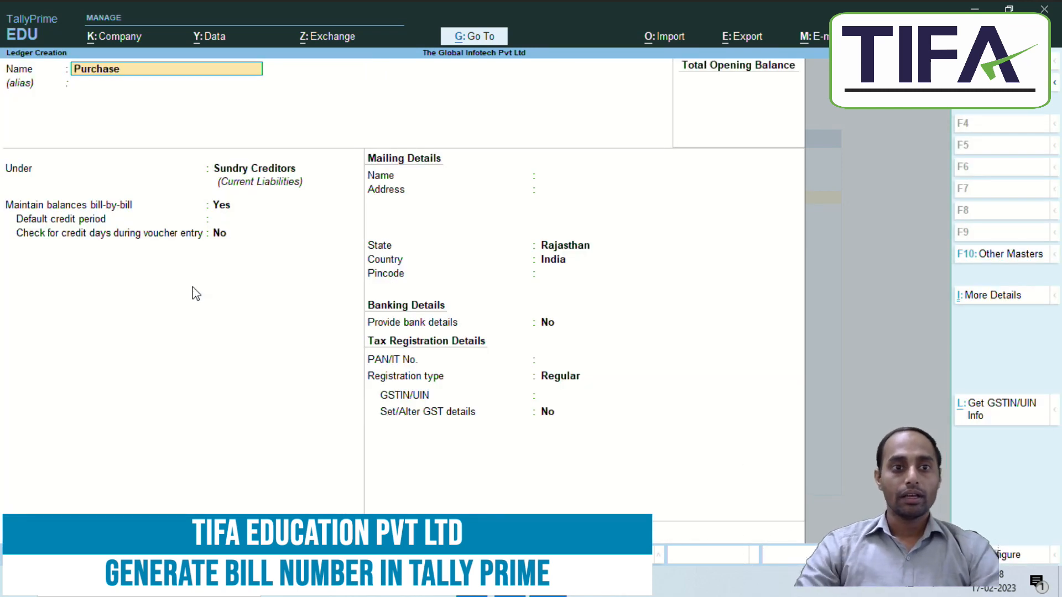
key(Return)
key(Return)
text(P)
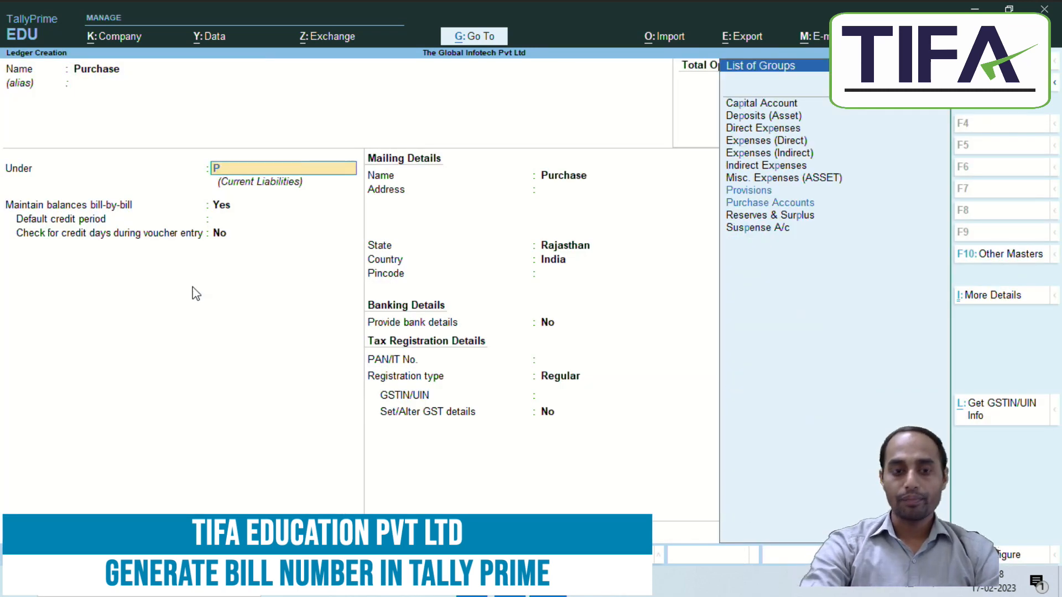
key(Down)
key(Return)
key(ctrl+a)
Step: Create a Sales ledger under Sales Accounts, then glance at the notes
text(Sales)
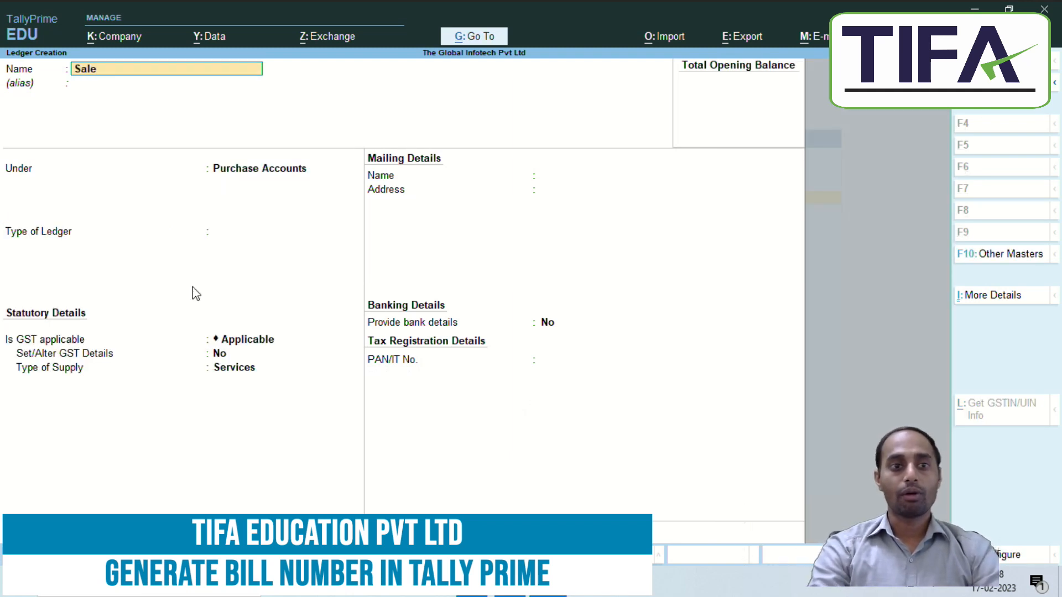
key(Return)
text(S)
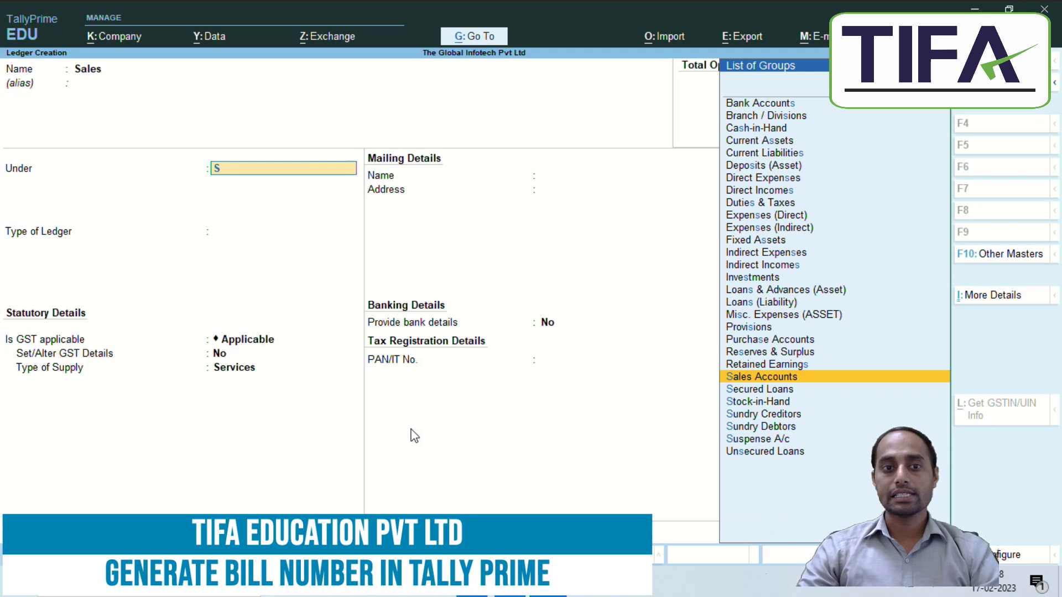
key(Return)
key(ctrl+a)
key(alt+Tab)
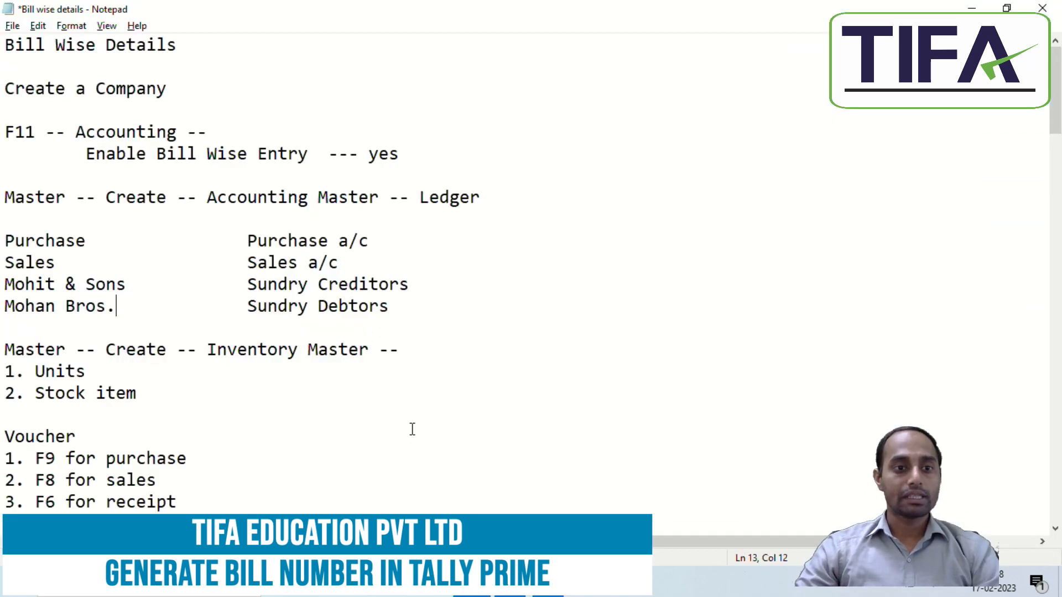
key(alt+Tab)
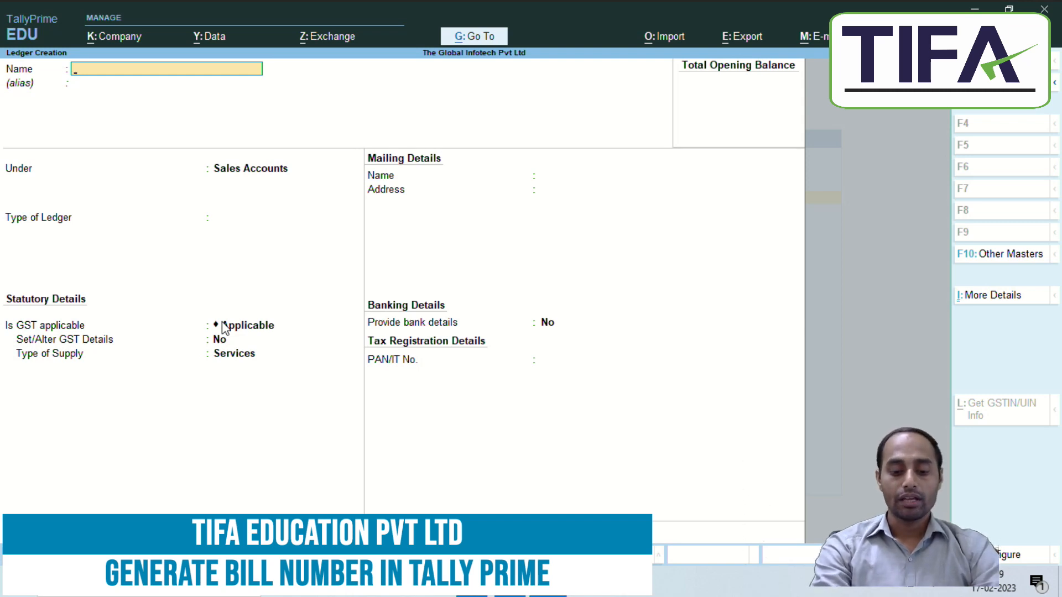
Step: Create ledger Mohit & Sons under Sundry Creditors with bill-by-bill balances on
text(Mohit)
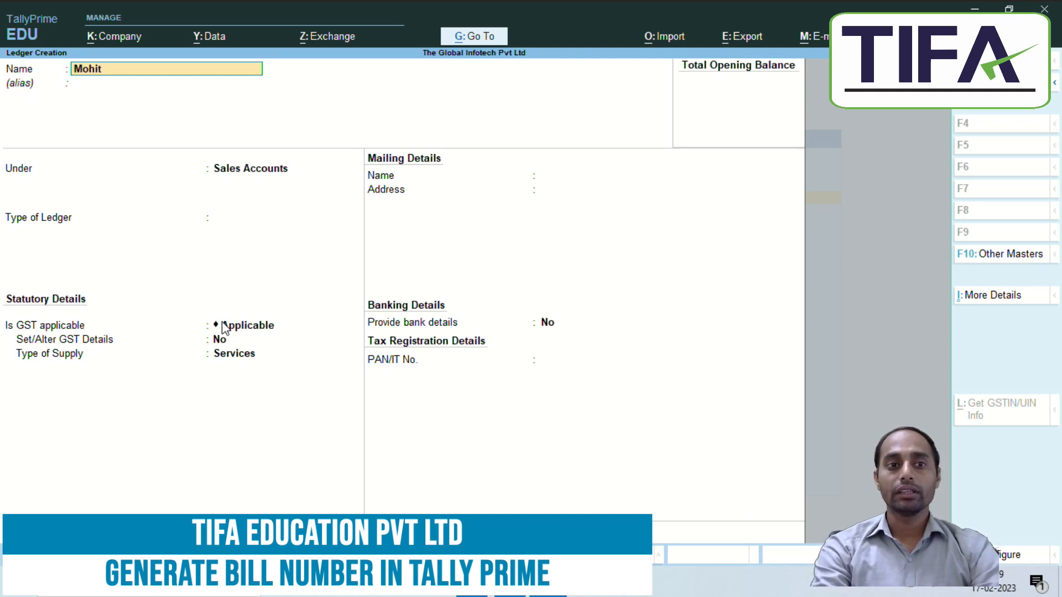
text( & Sons)
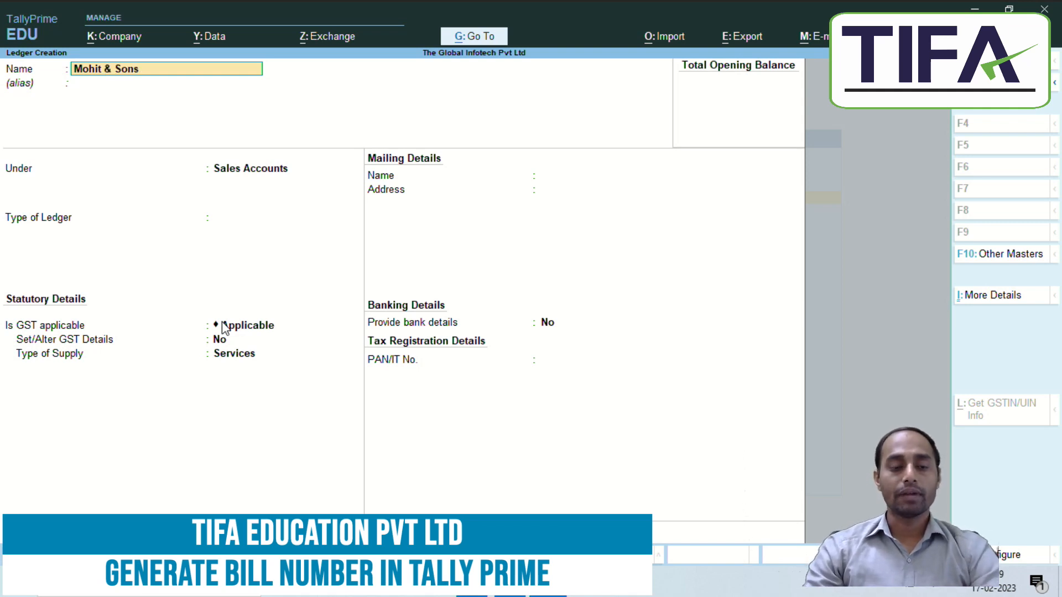
key(Return)
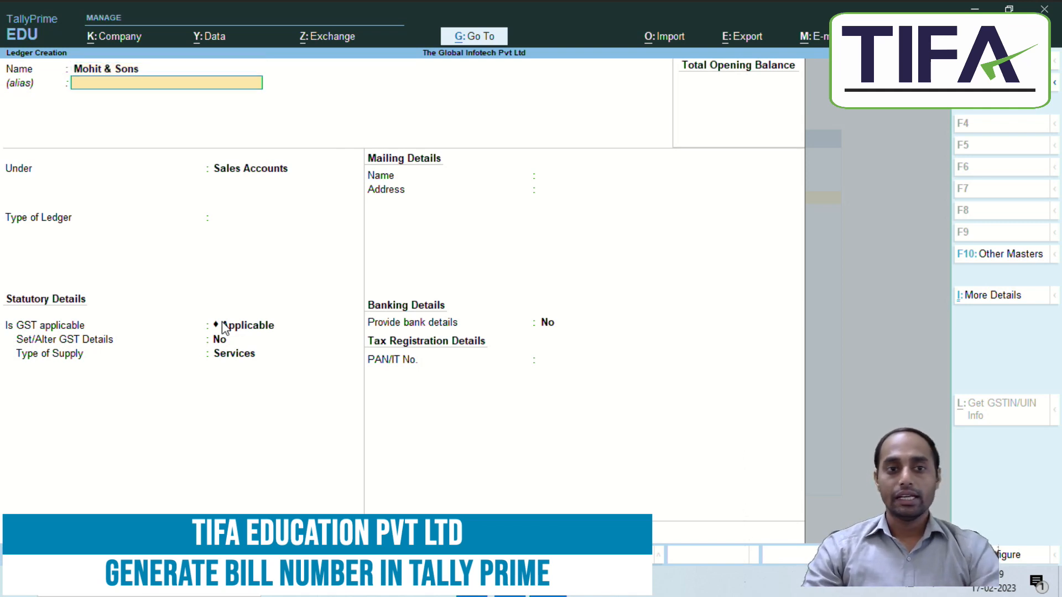
text(S)
key(Down)
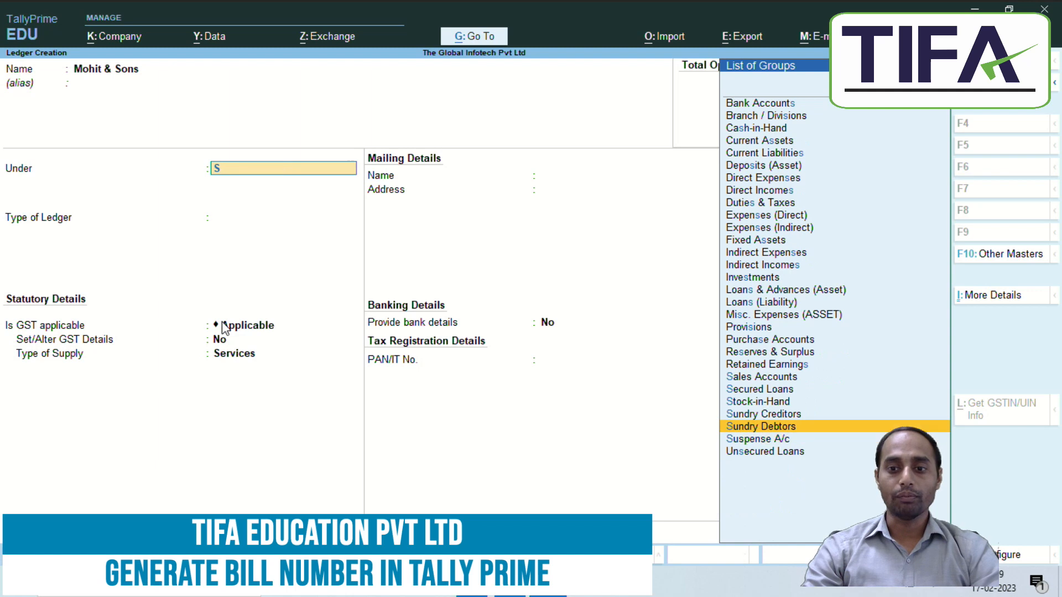
key(Up)
key(Up)
key(Down)
key(Return)
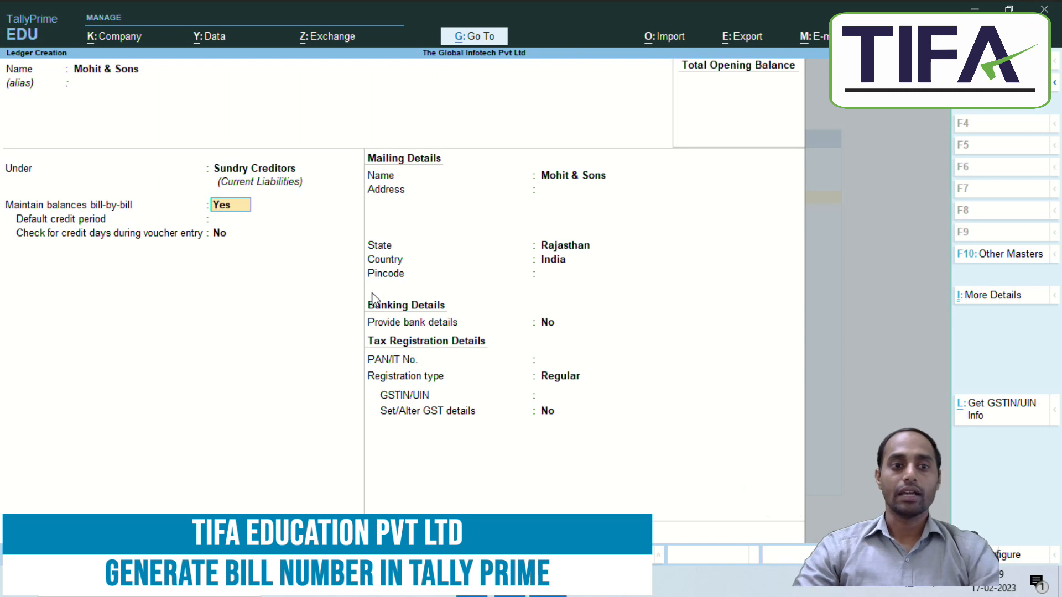
key(Return)
key(Return)
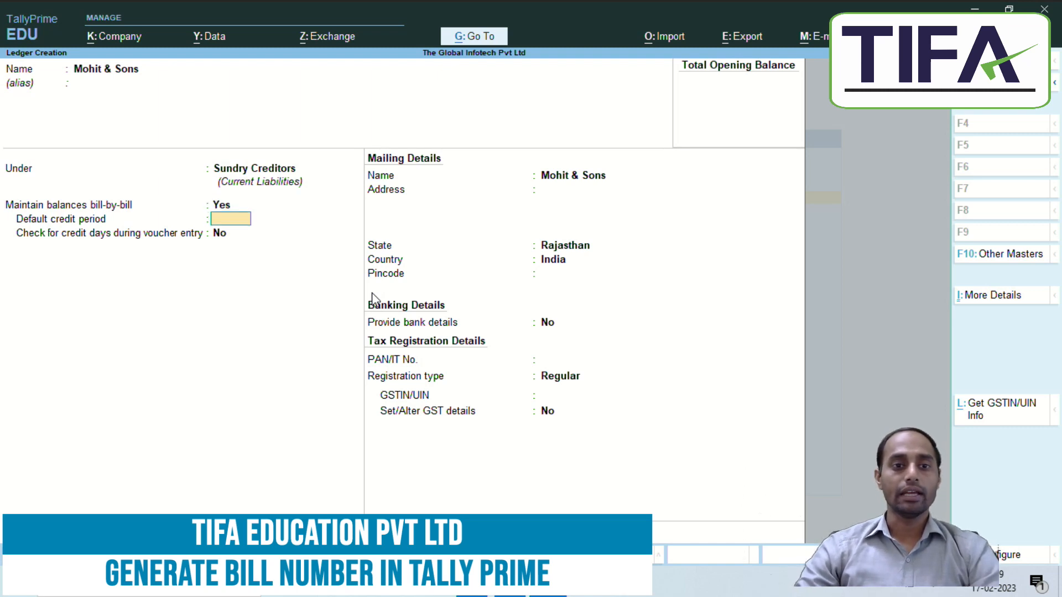
key(Return)
key(Return)
key(Return)
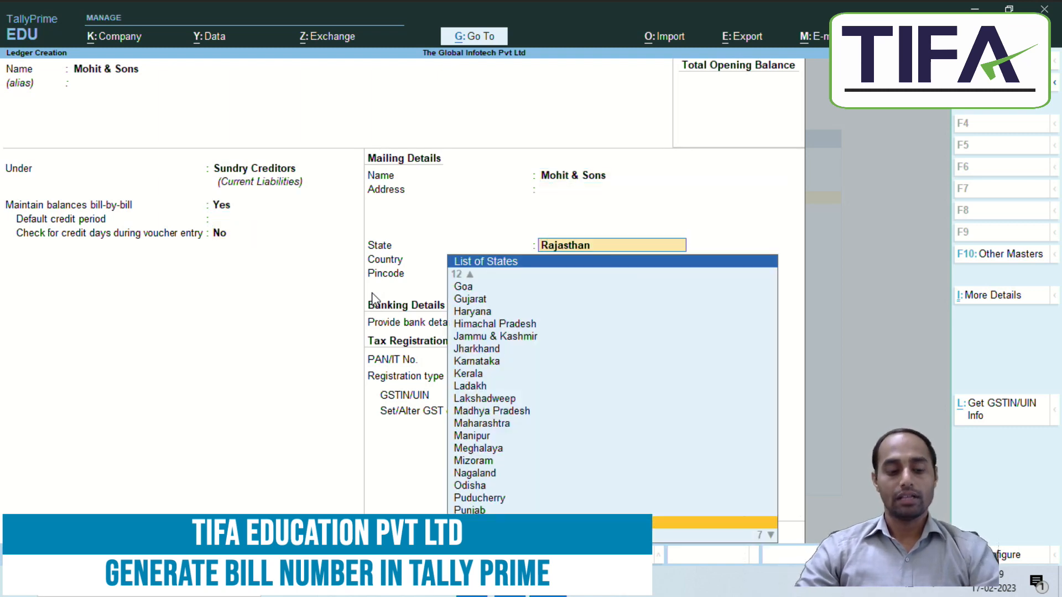
key(ctrl+a)
key(alt+Tab)
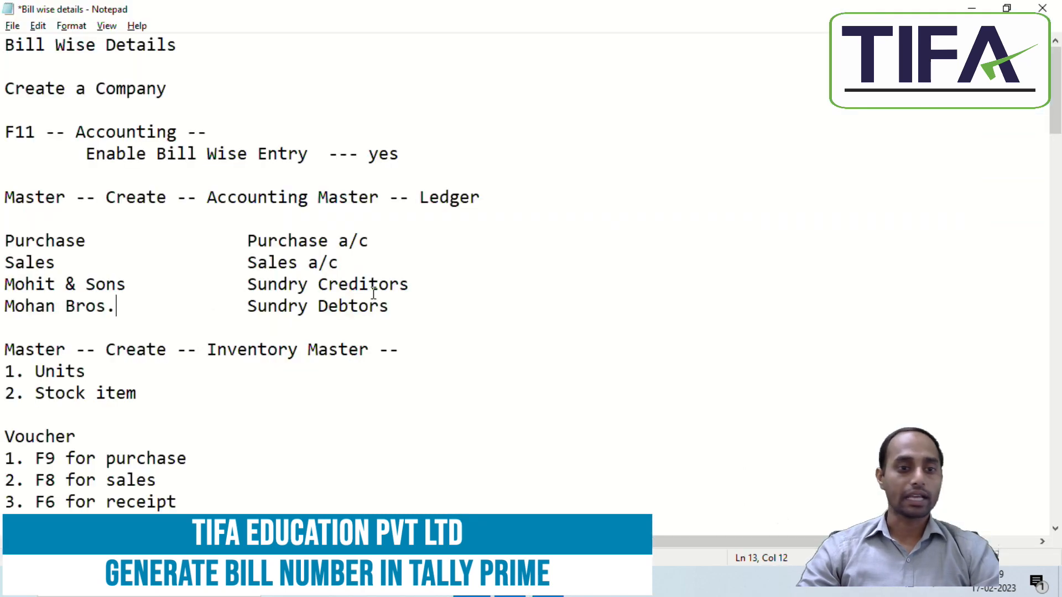
key(alt+Tab)
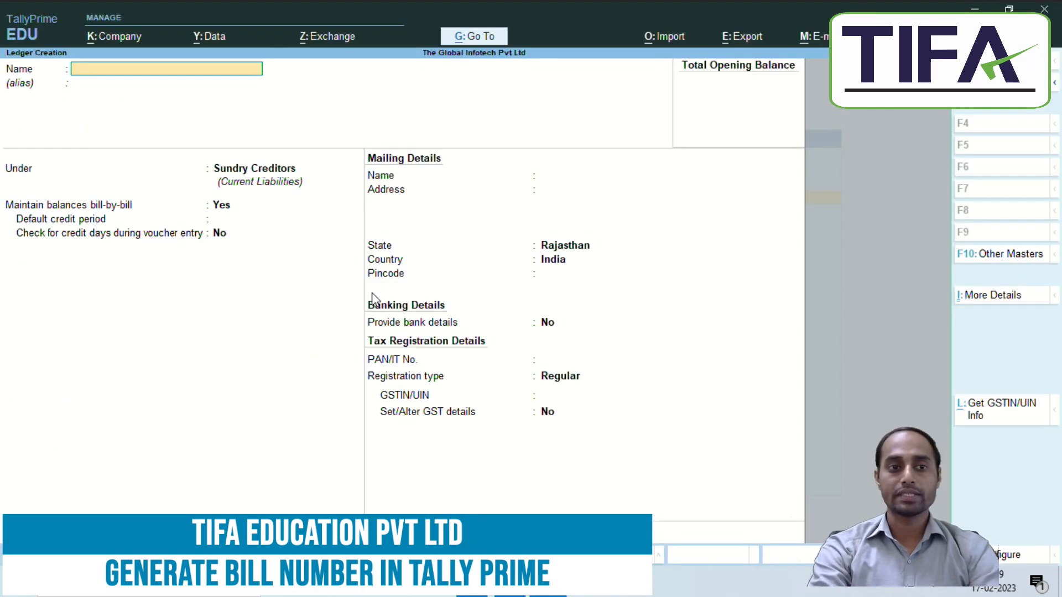
Step: Create ledger Mohan Bros. under Sundry Debtors with bill-by-bill balances set to Yes
text(Mohan Bra)
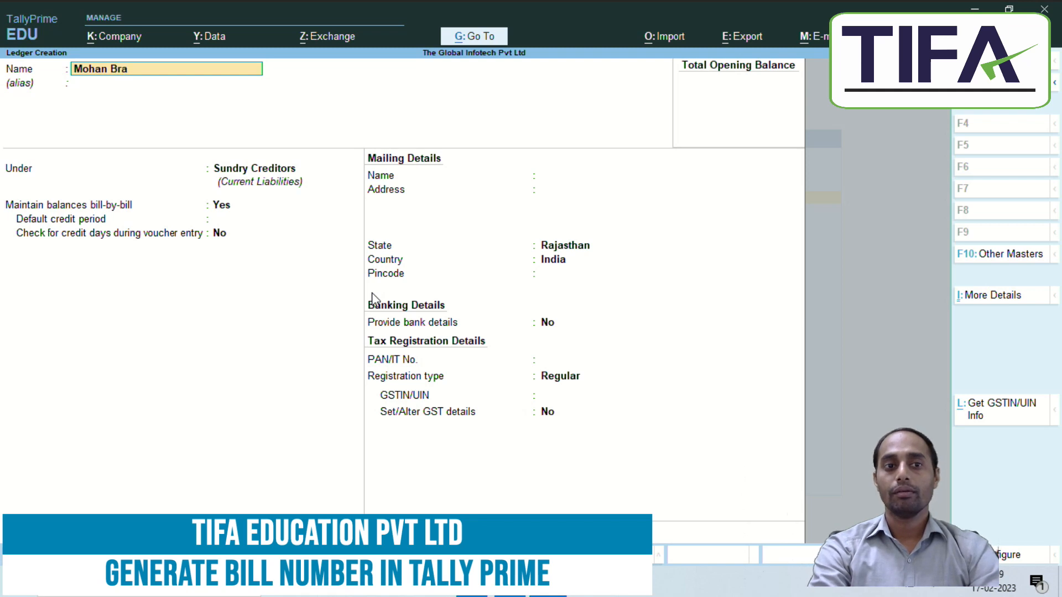
key(BackSpace)
text(os.)
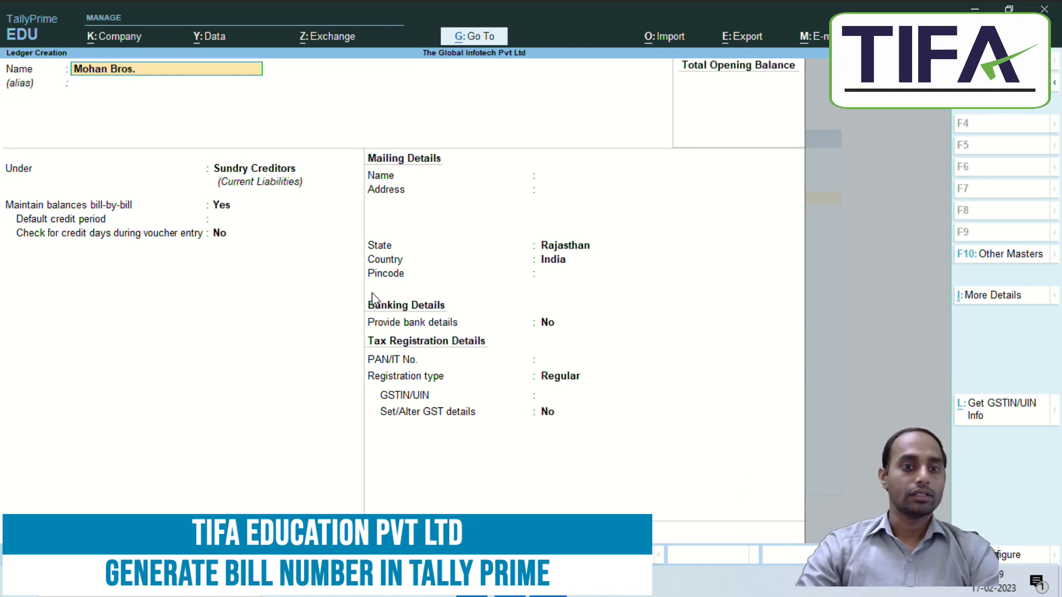
key(Return)
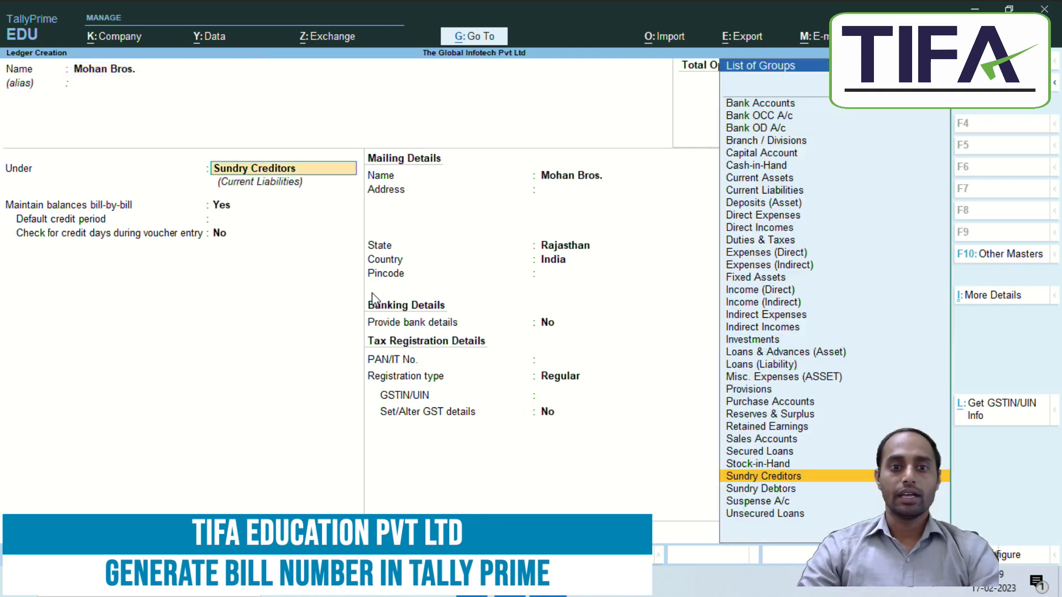
key(Down)
key(Return)
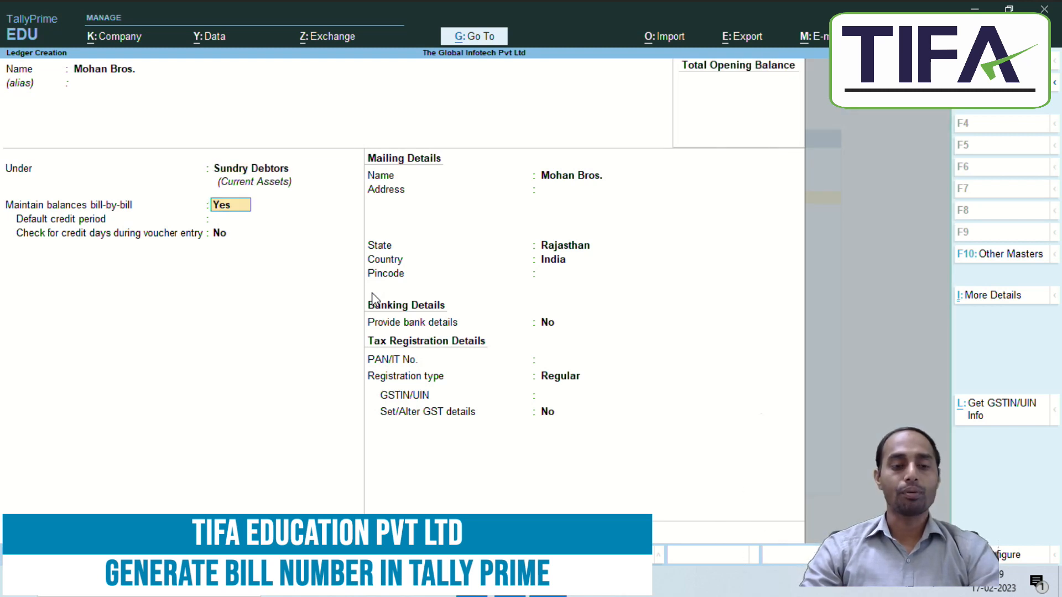
key(Return)
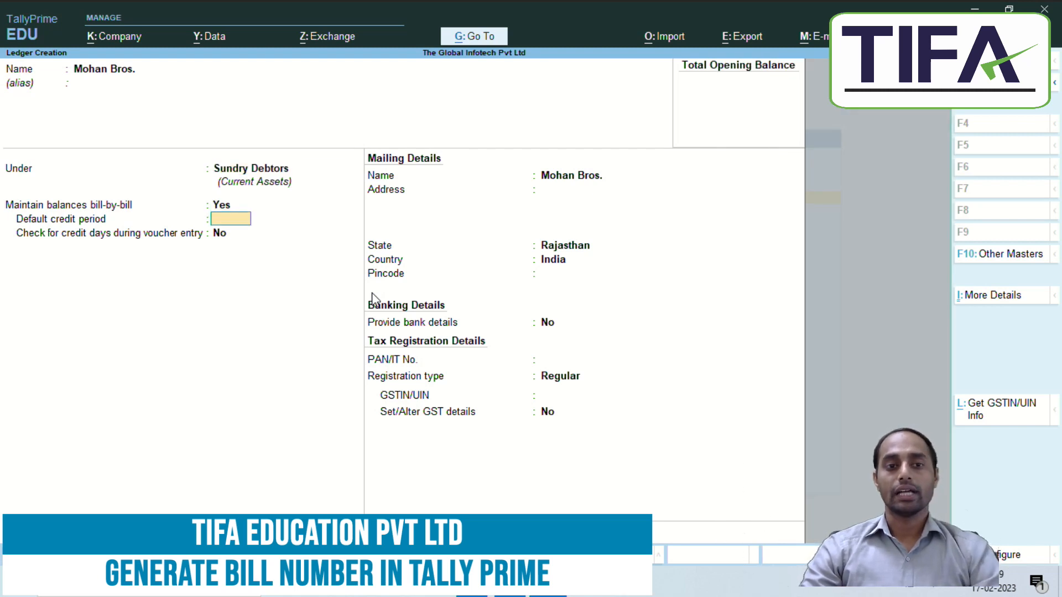
key(ctrl+a)
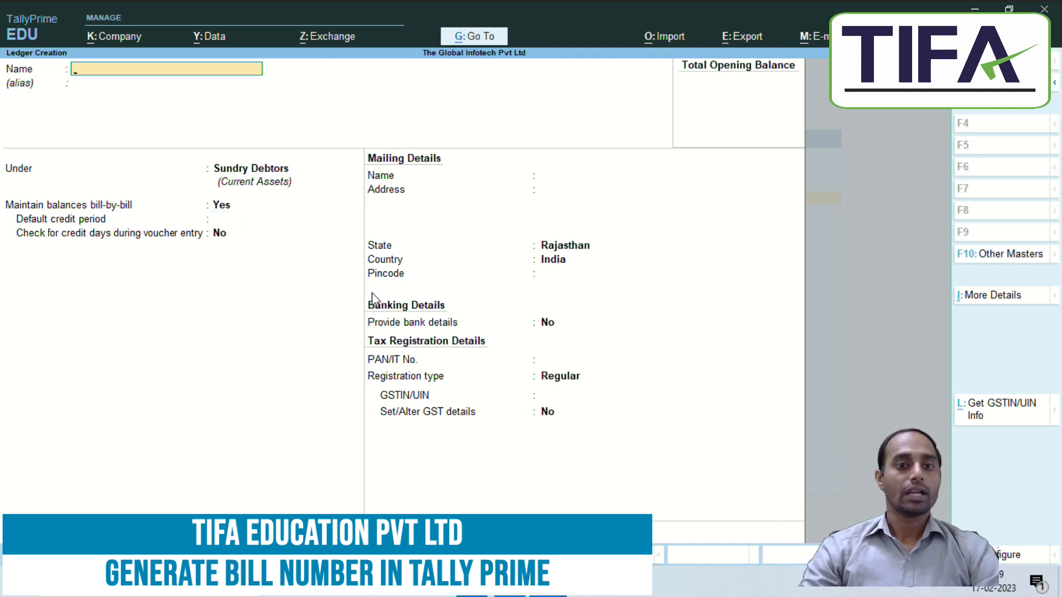
Step: Quit ledger creation and move down the masters list toward Unit
key(Escape)
key(y)
key(alt+Tab)
key(alt+Tab)
key(Down)
key(Down)
key(Down)
key(Down)
key(Down)
key(Down)
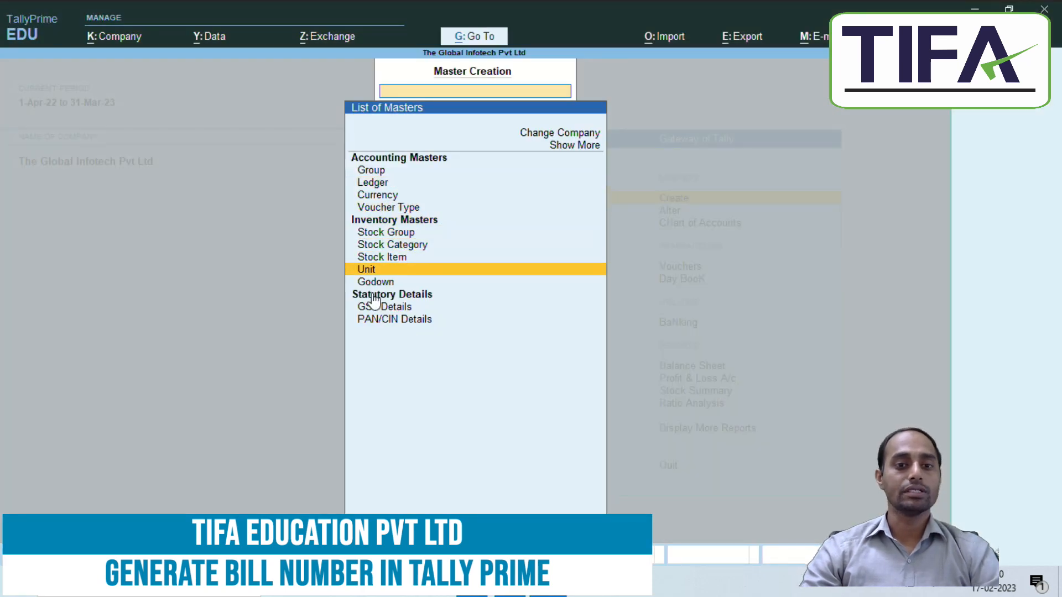
Step: Create unit pc with formal name Pieces, UQC PCS-PIECES and 0 decimal places
key(Return)
text(p)
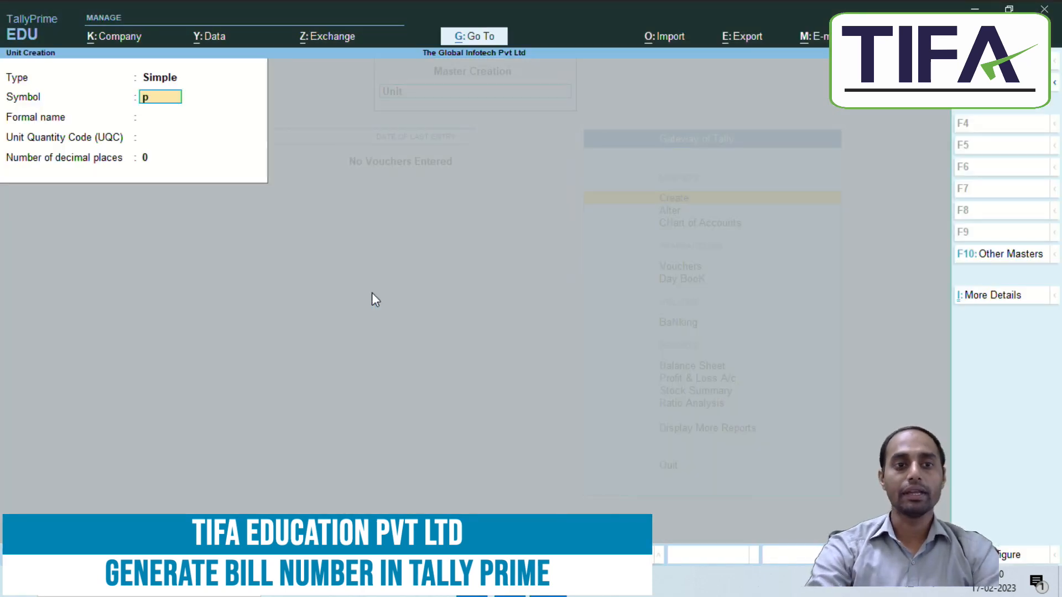
text(c)
key(Return)
text(Pieces)
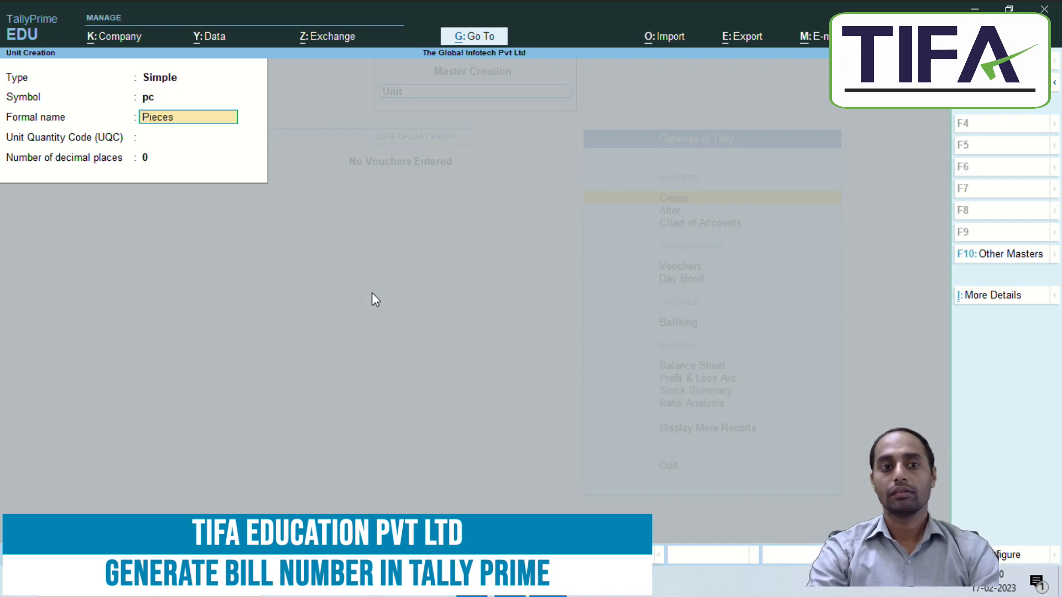
key(Return)
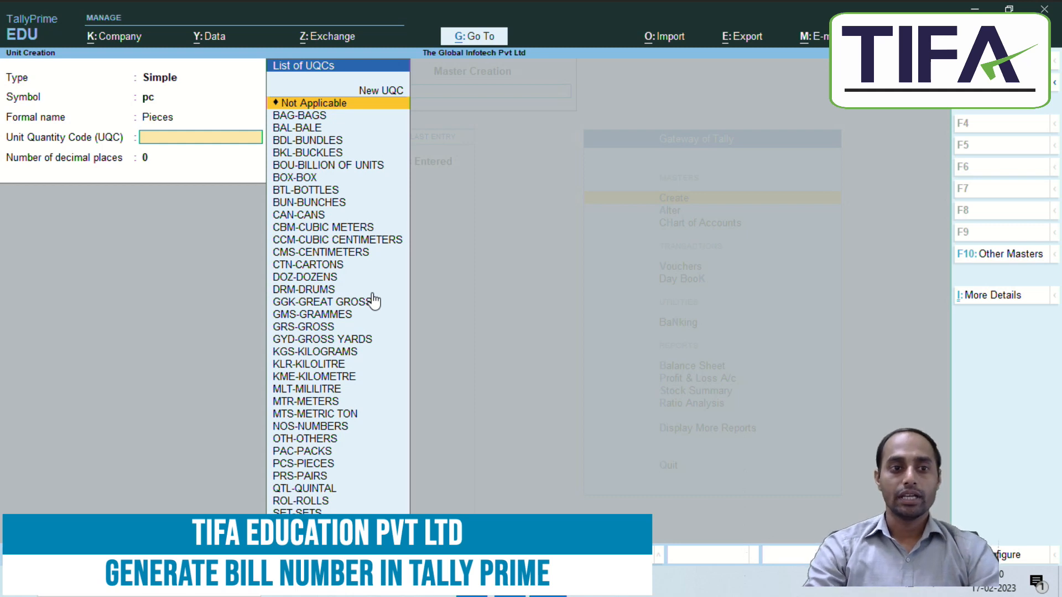
text(p)
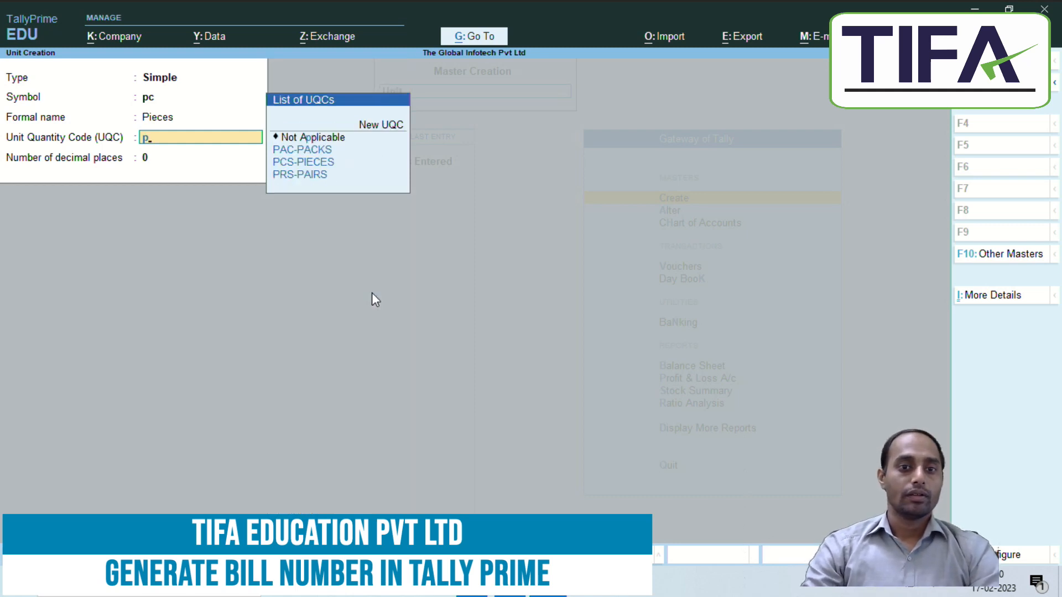
key(Up)
key(Up)
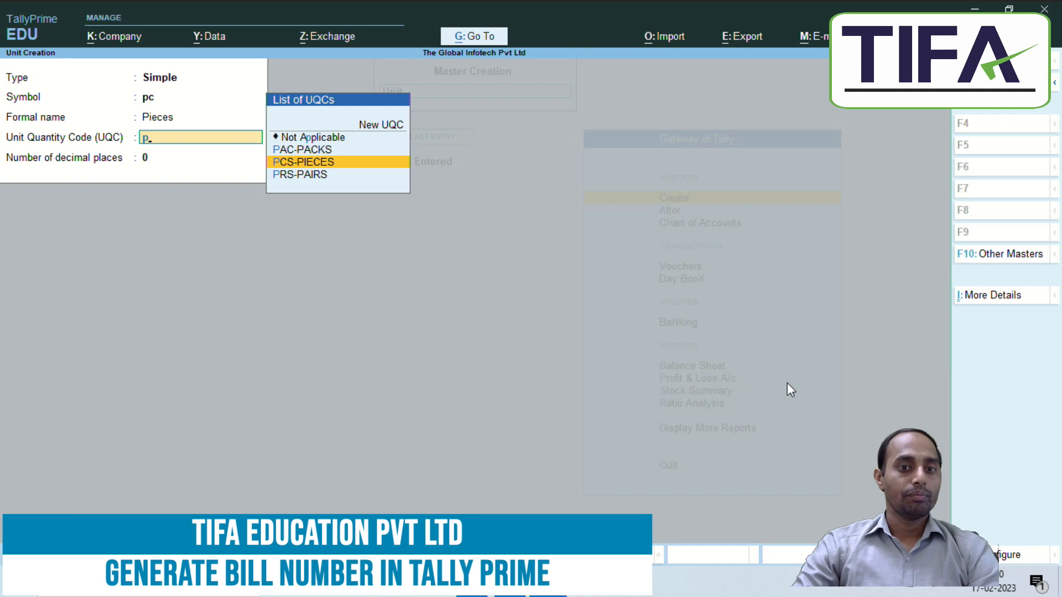
key(Return)
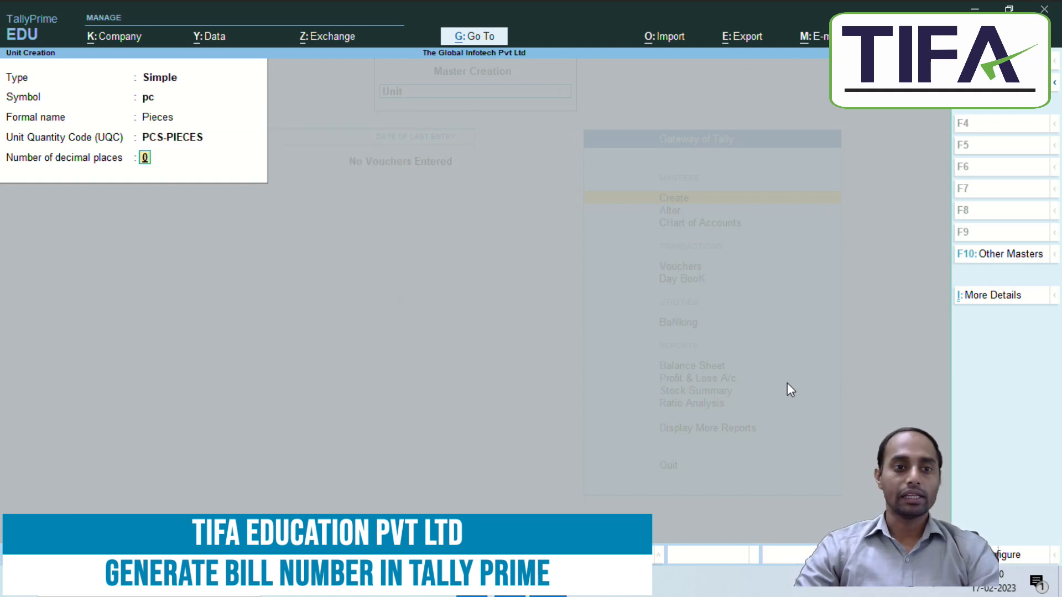
key(Return)
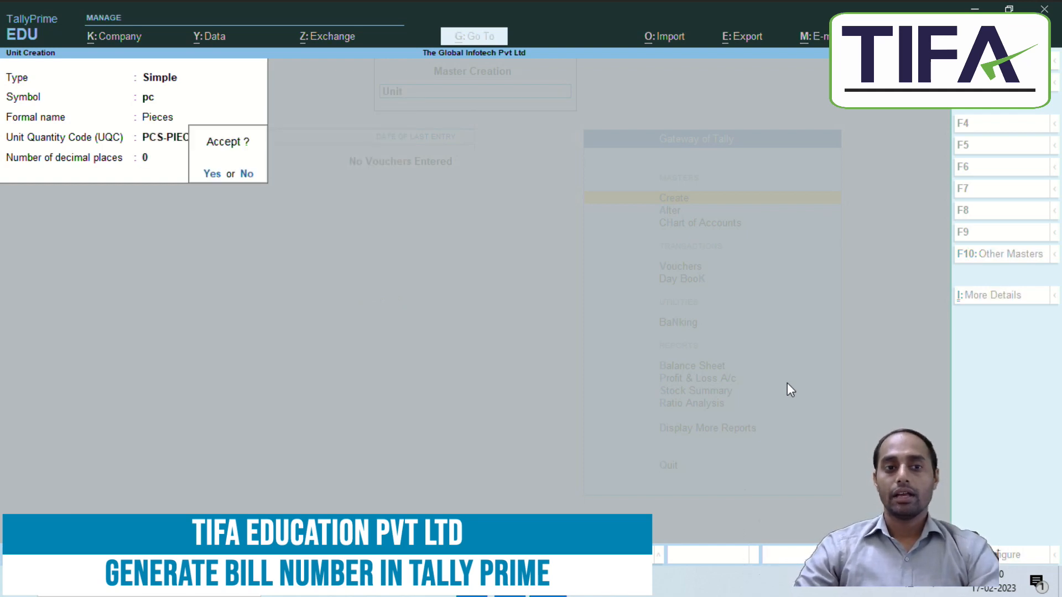
key(Return)
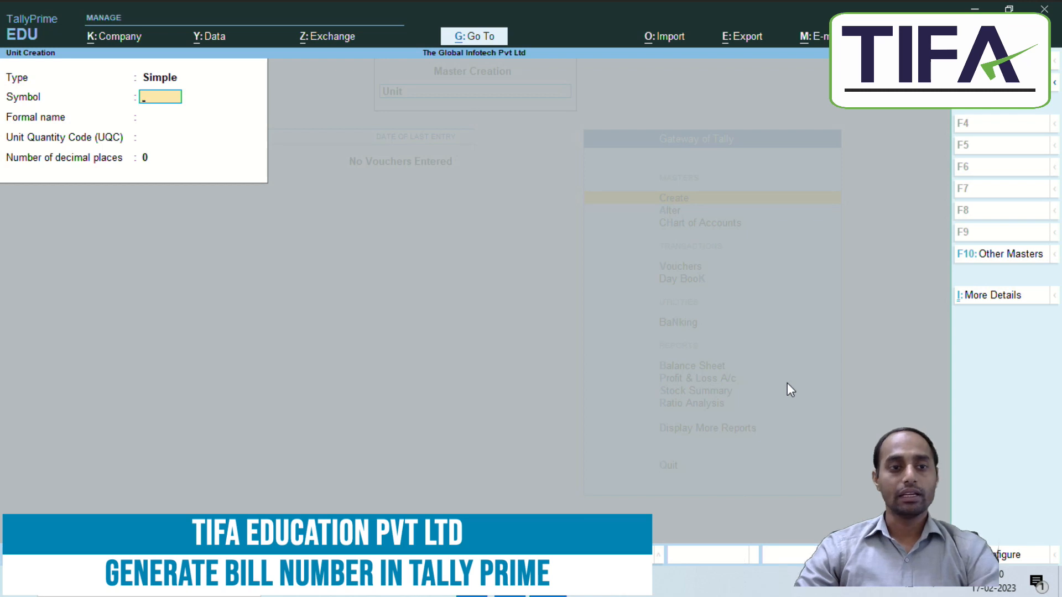
key(Escape)
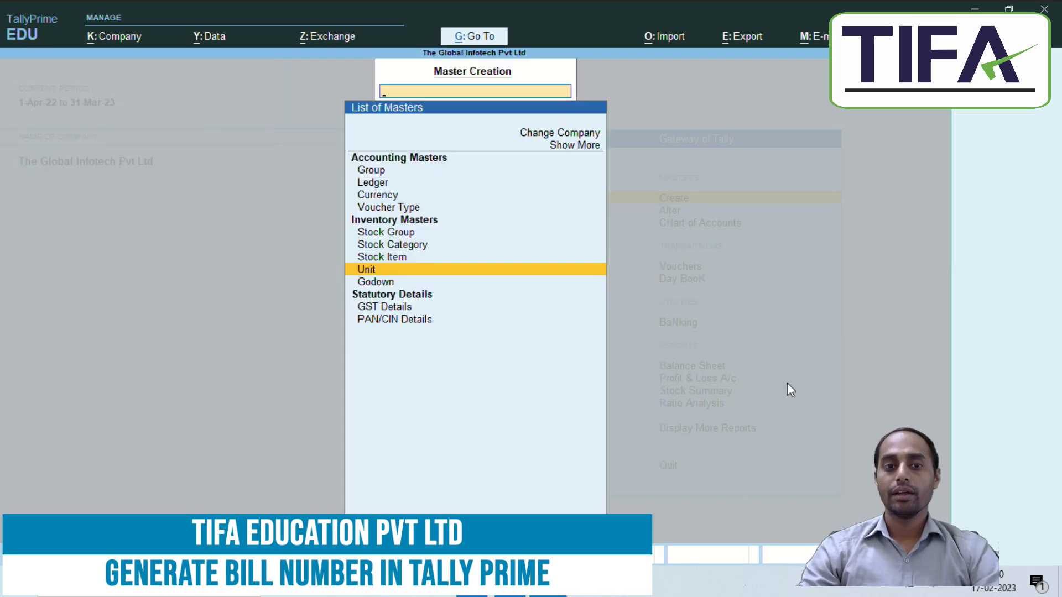
Step: Create stock items Shirt and Jense, each with unit pc
key(Down)
key(Up)
key(Up)
key(Return)
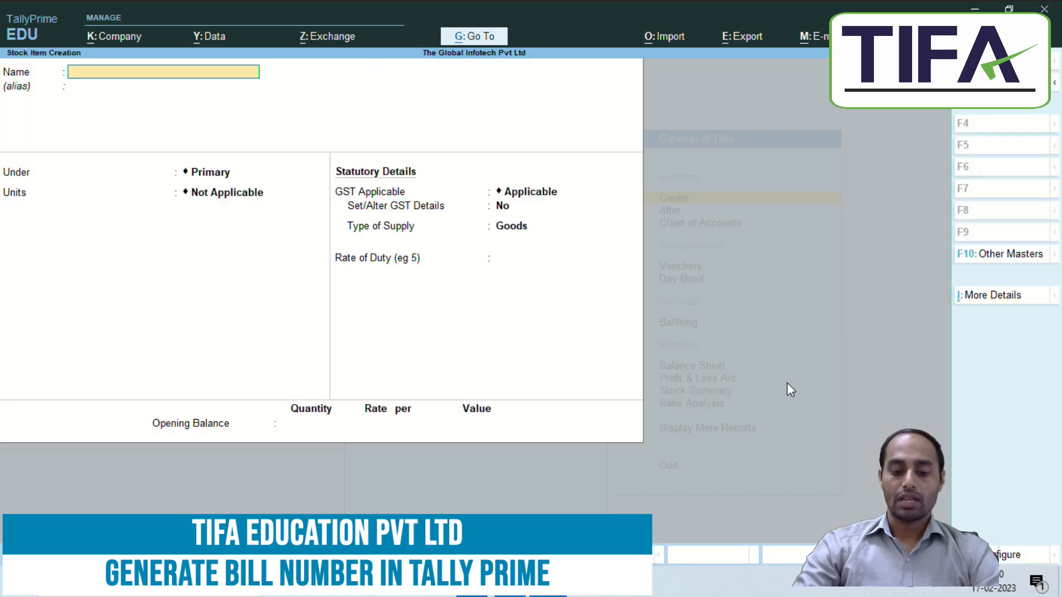
text(Shirt)
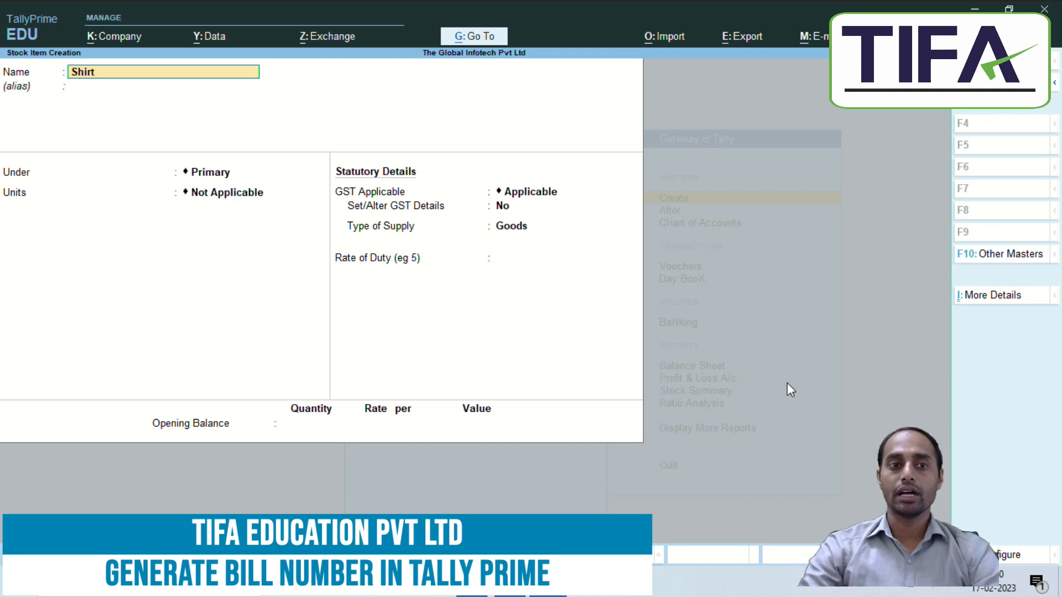
key(Return)
key(Return)
key(Return)
key(Down)
key(Return)
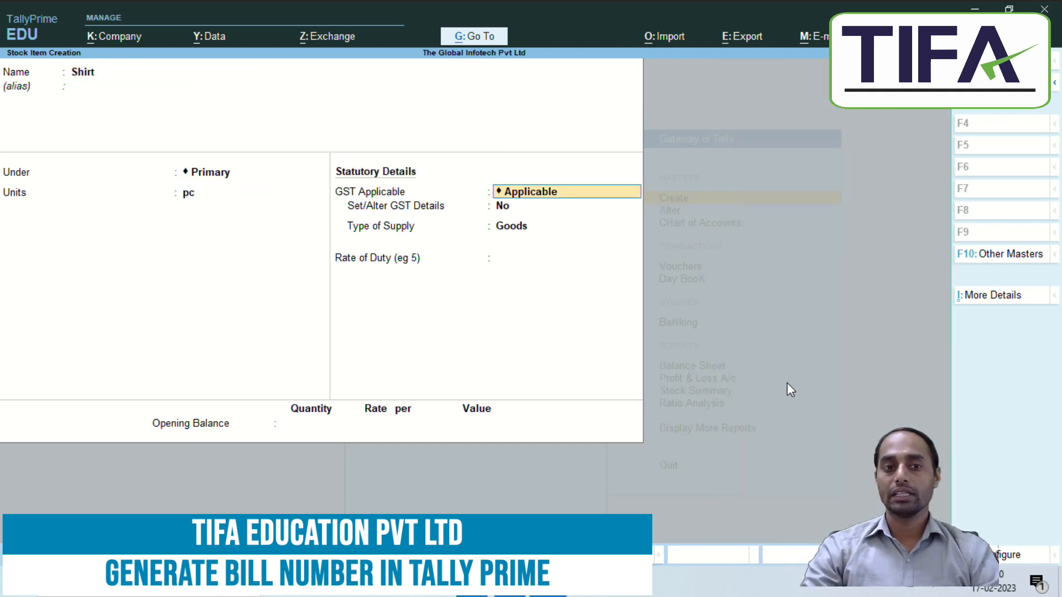
key(ctrl+a)
text(Jense)
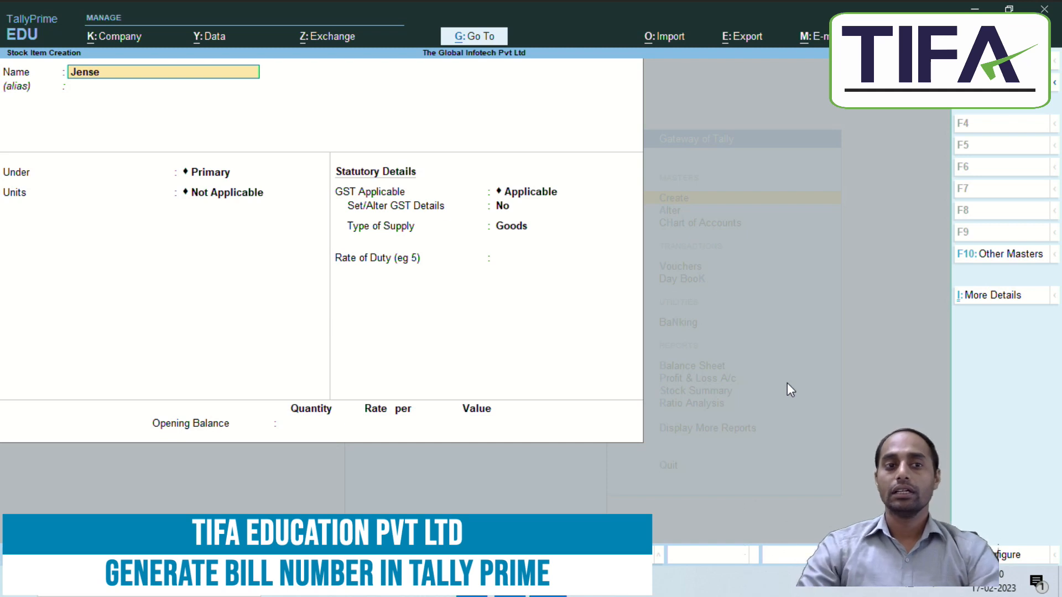
key(Return)
key(Return)
key(Down)
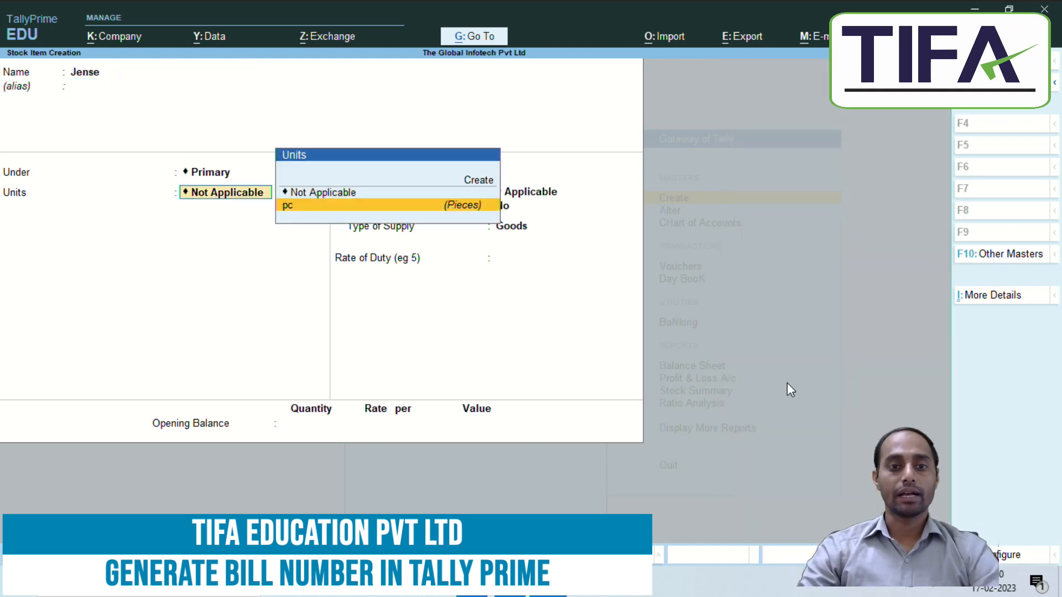
key(Return)
key(ctrl+a)
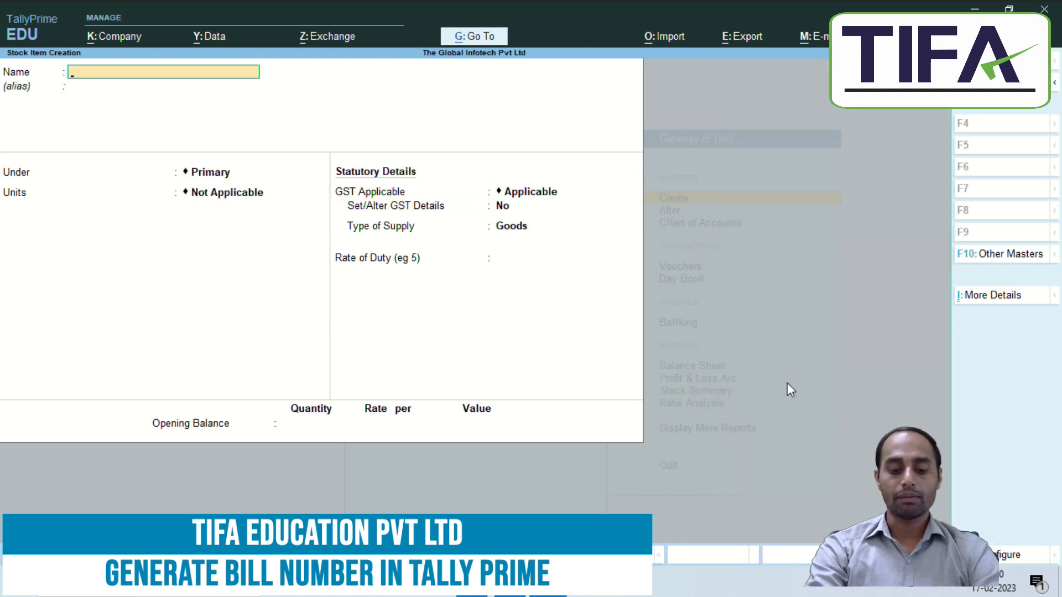
Step: Create stock items T-Shirt and Formal Pant, each with unit pc
text(T-Shirt)
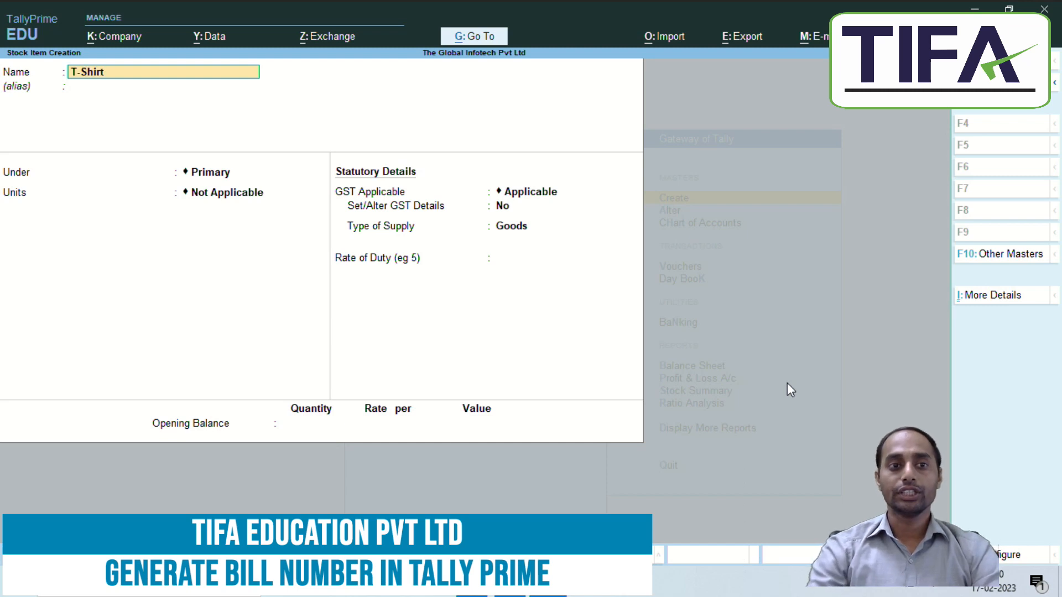
key(Return)
key(Return)
key(Down)
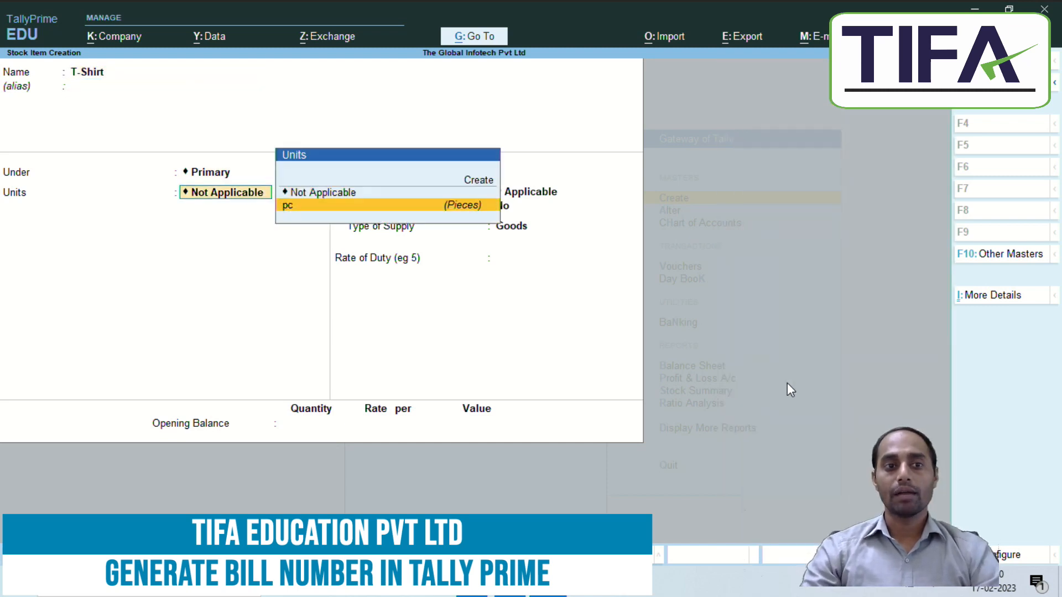
key(Return)
key(ctrl+a)
text(Formal Pant)
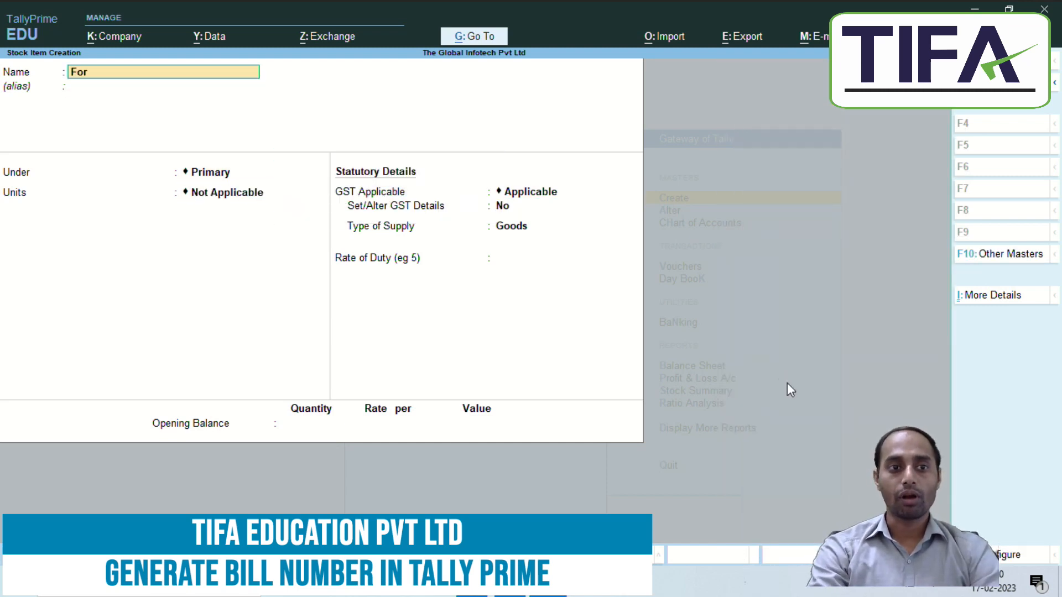
key(Return)
key(Return)
key(Down)
key(Return)
key(ctrl+a)
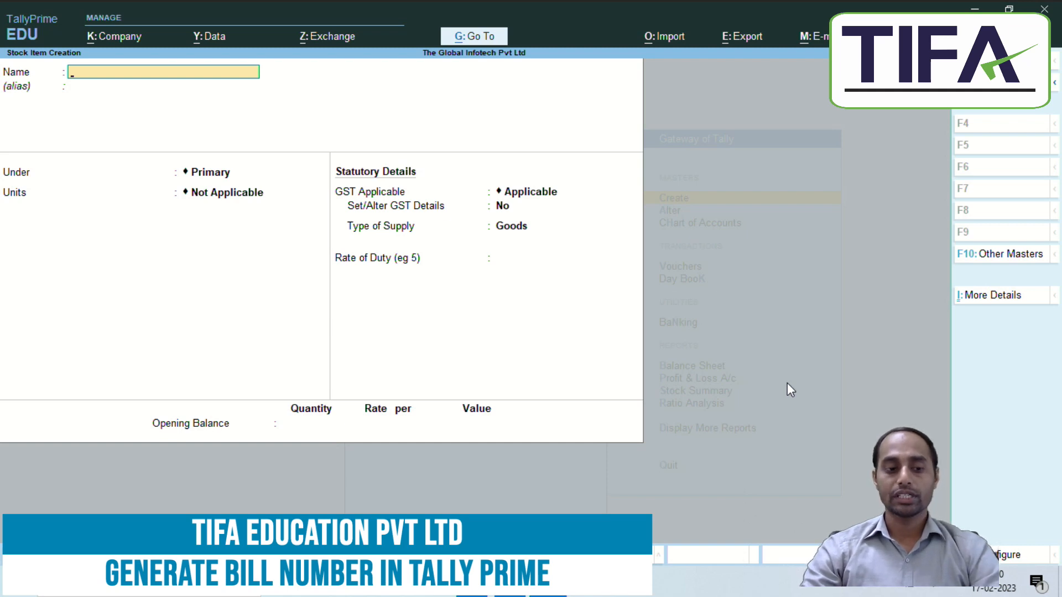
key(alt+Tab)
scroll(392, 436, down, 3)
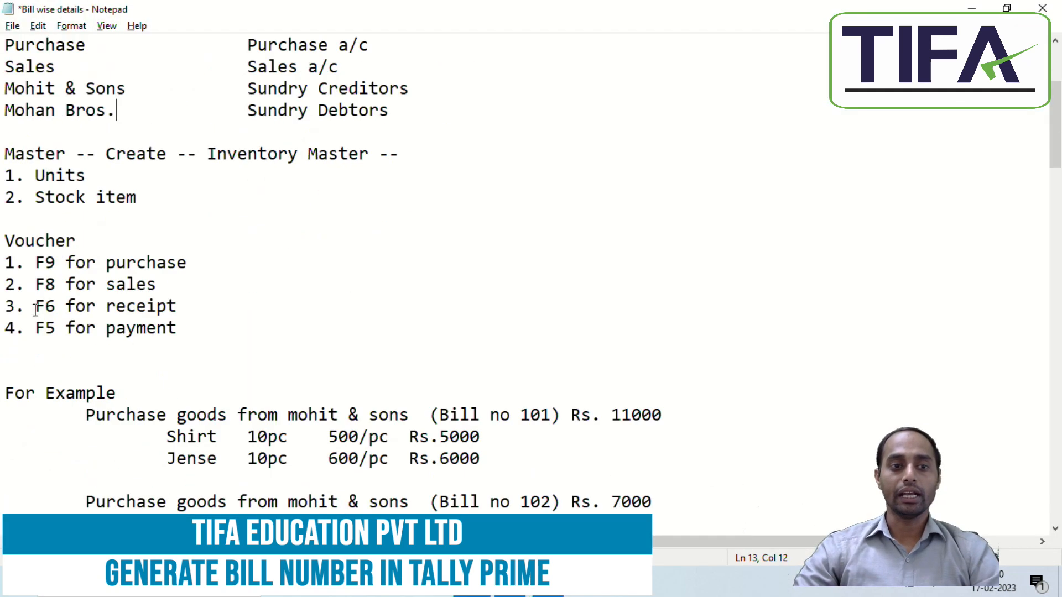
drag(35, 268, 66, 329)
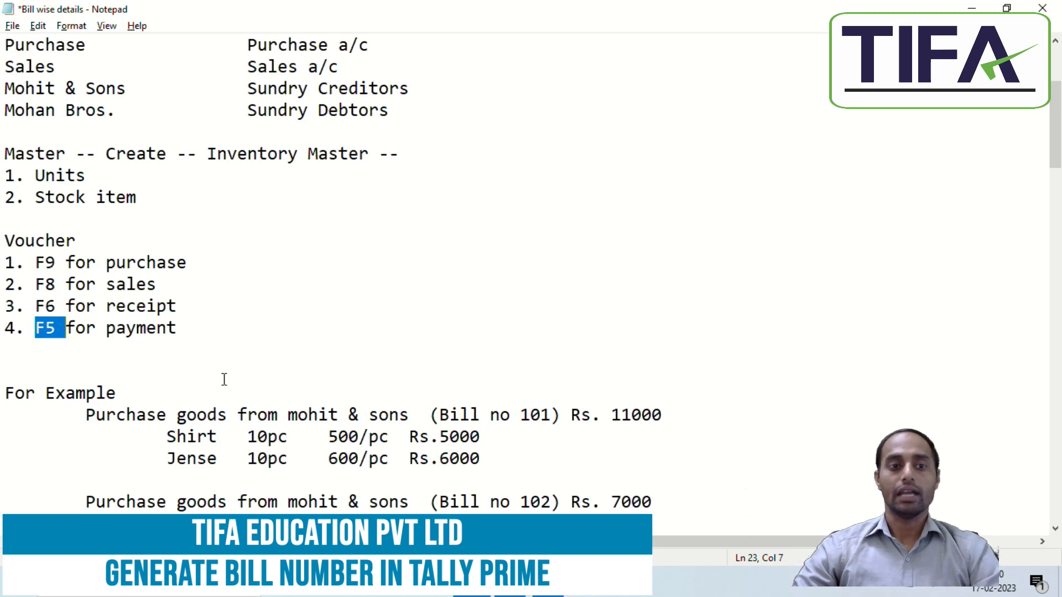
scroll(280, 375, down, 2)
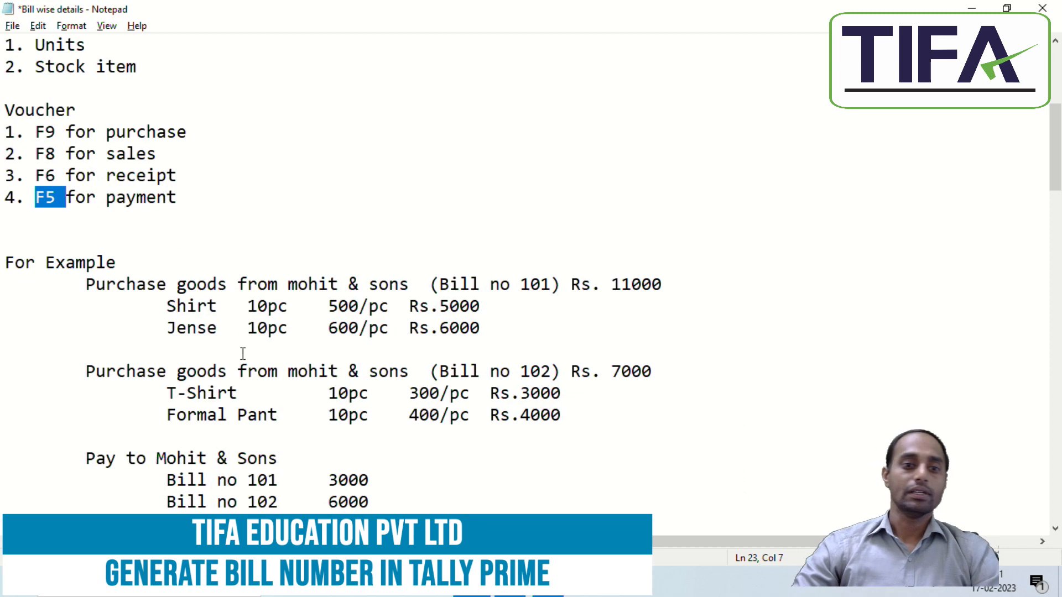
key(alt+Tab)
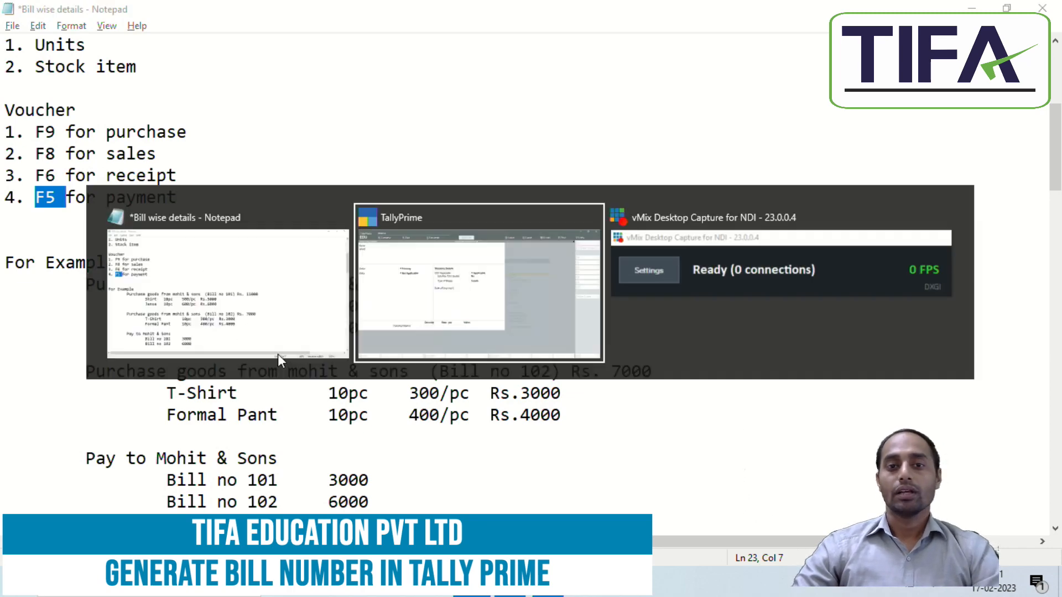
key(Escape)
Step: Start a purchase voucher with Mohit & Sons as party and Purchase as the ledger
key(y)
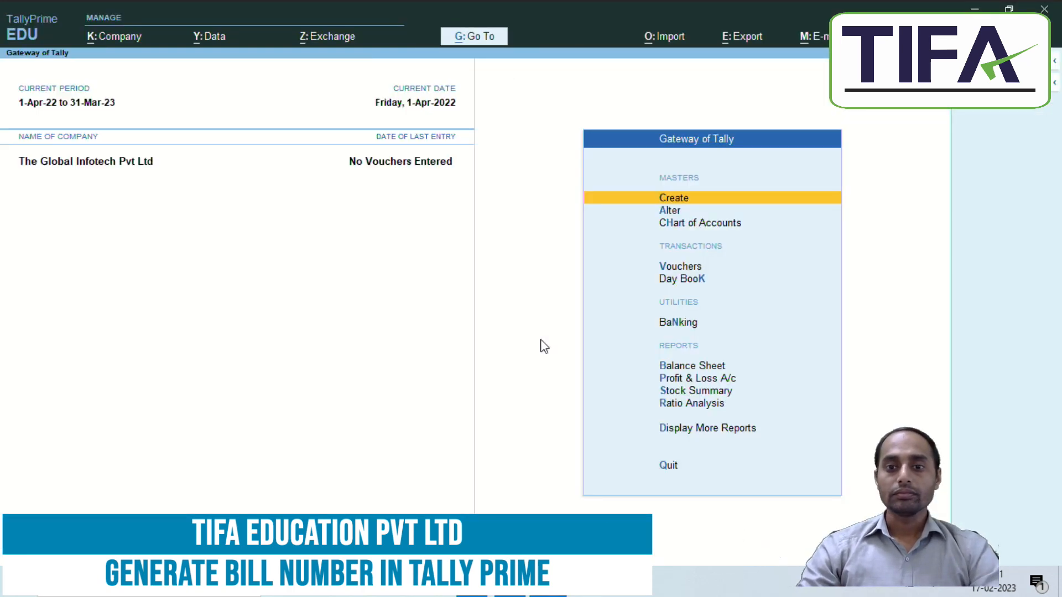
key(Down)
key(Down)
key(Down)
key(Return)
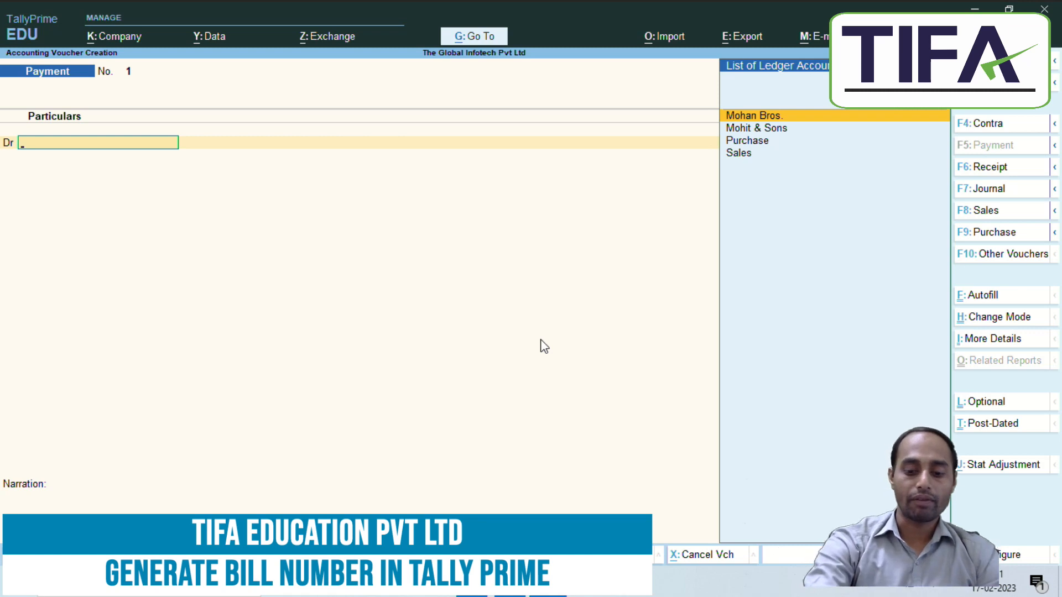
key(F9)
key(Return)
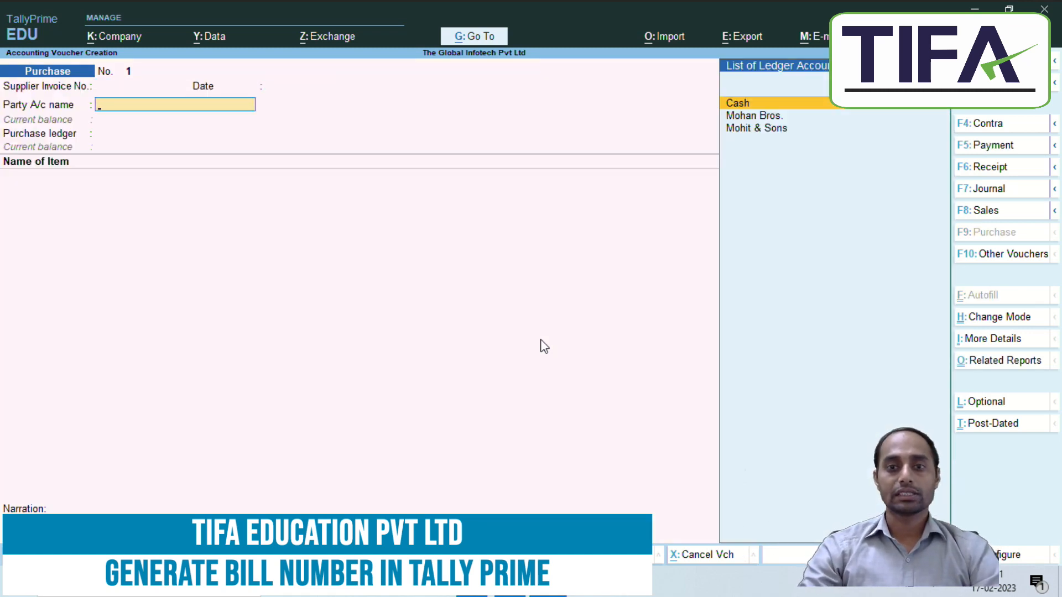
key(Down)
key(Down)
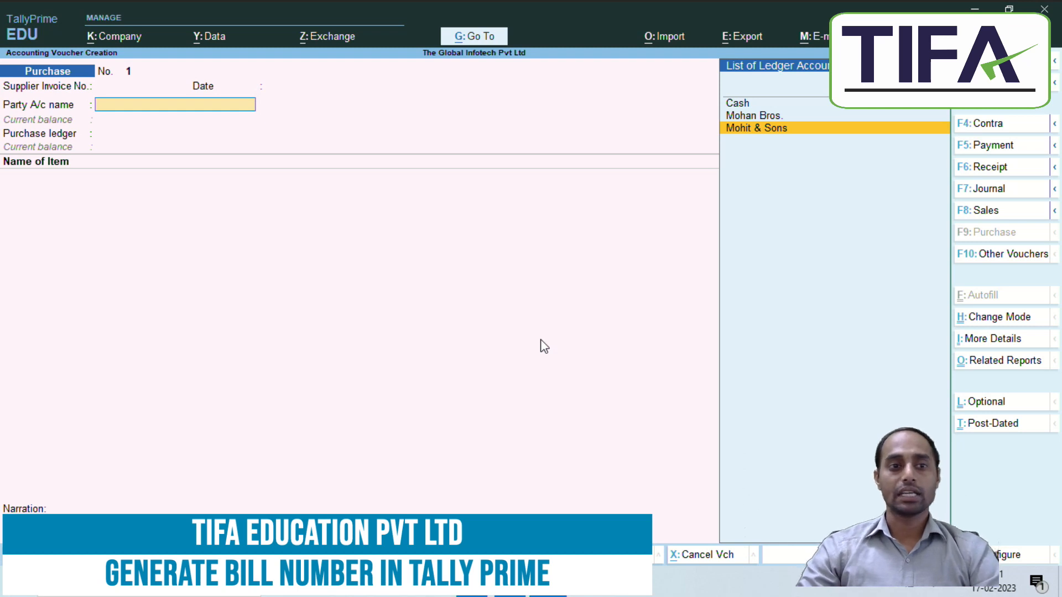
key(Return)
key(Return)
key(Return)
key(Return)
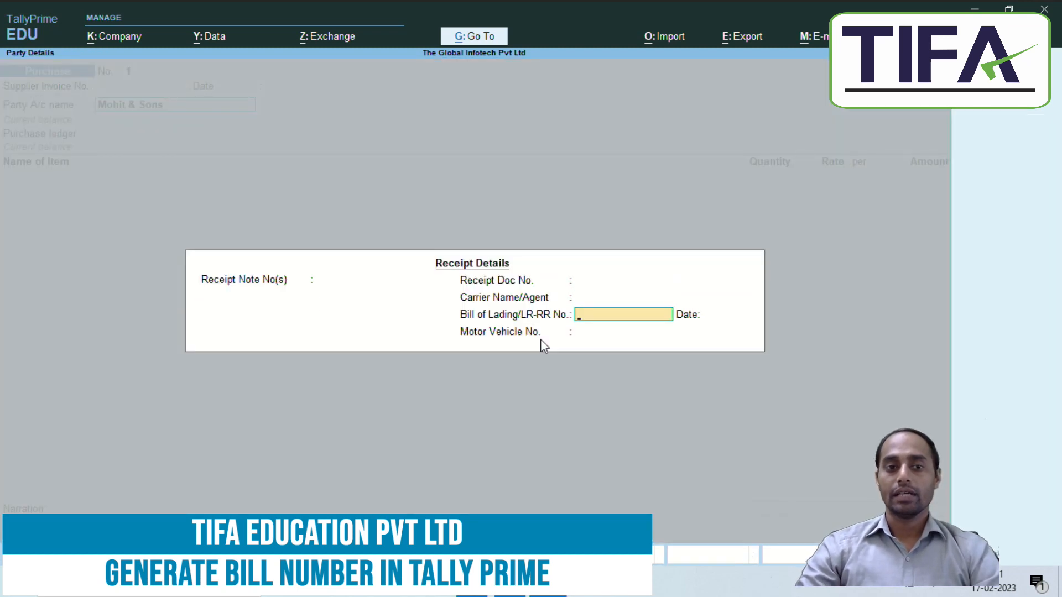
key(ctrl+a)
key(ctrl+a)
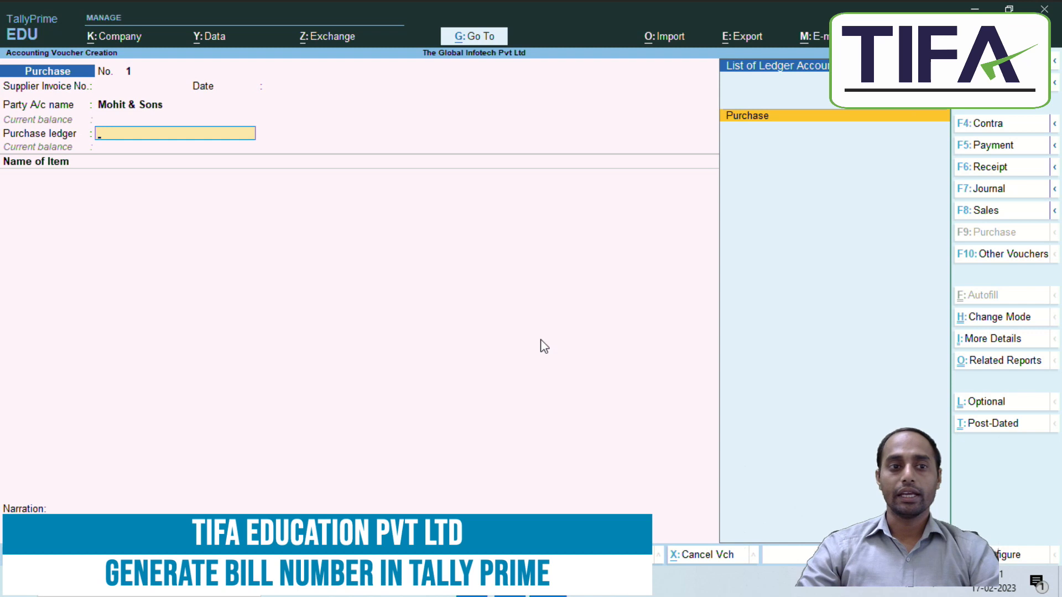
key(Return)
Step: Enter items Shirt 10 pc at 500 and Jense 10 pc at 600
text(S)
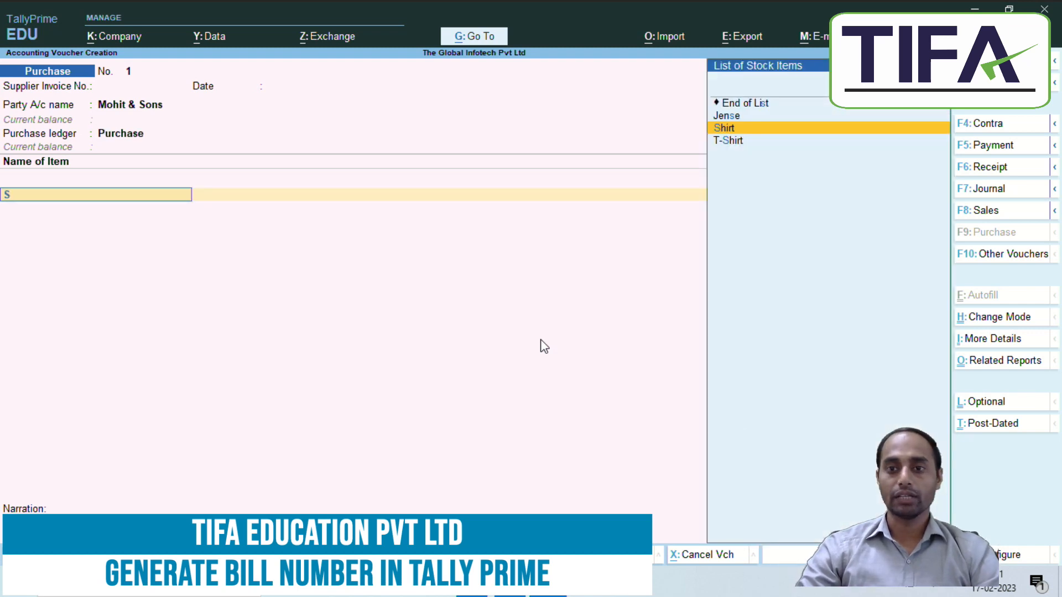
key(Return)
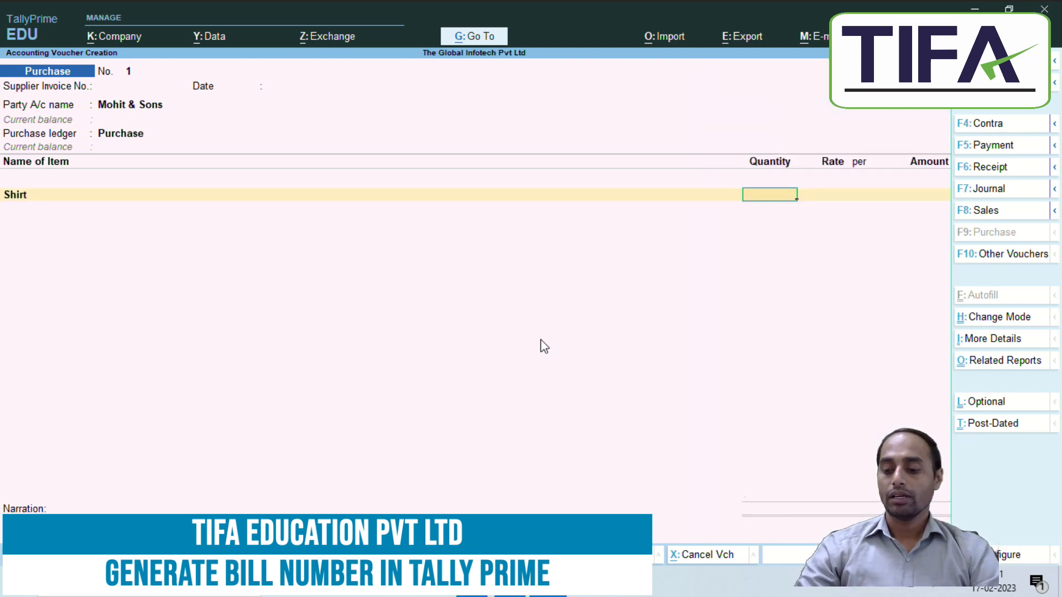
key(alt+Tab)
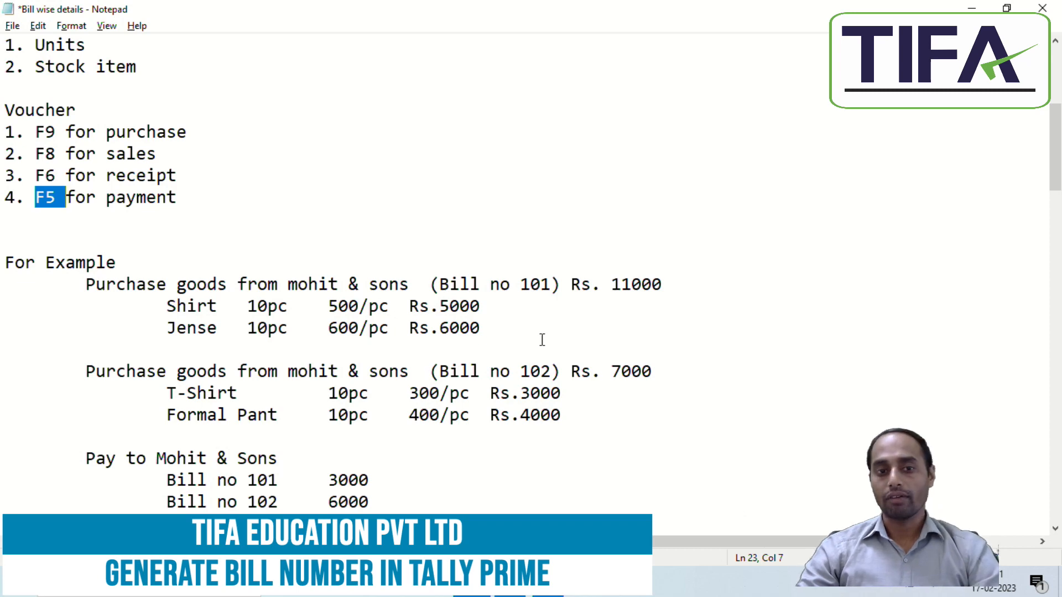
key(alt+Tab)
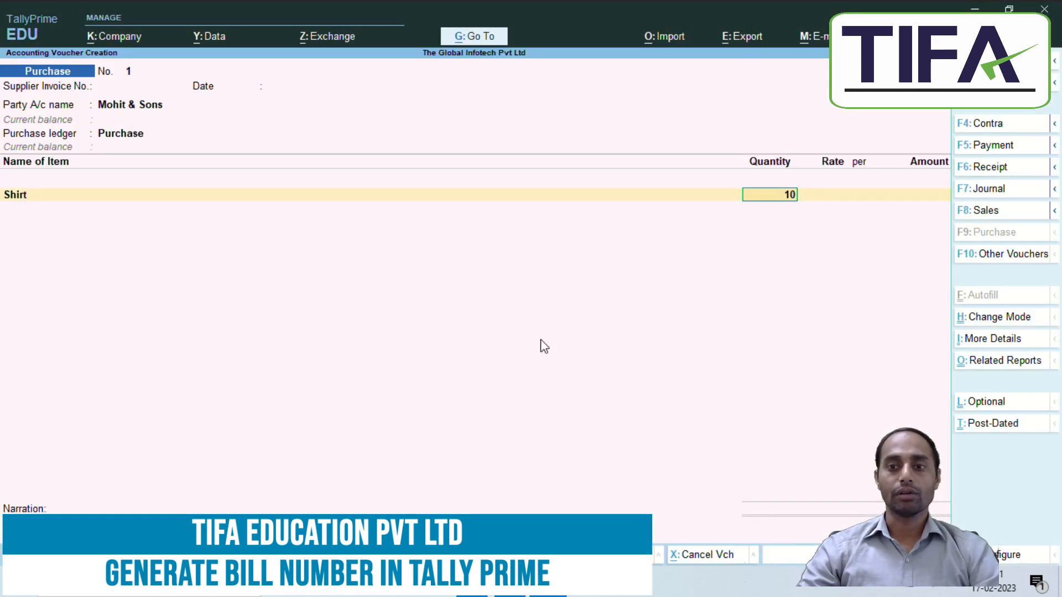
key(Return)
text(500)
key(Return)
key(Return)
key(Return)
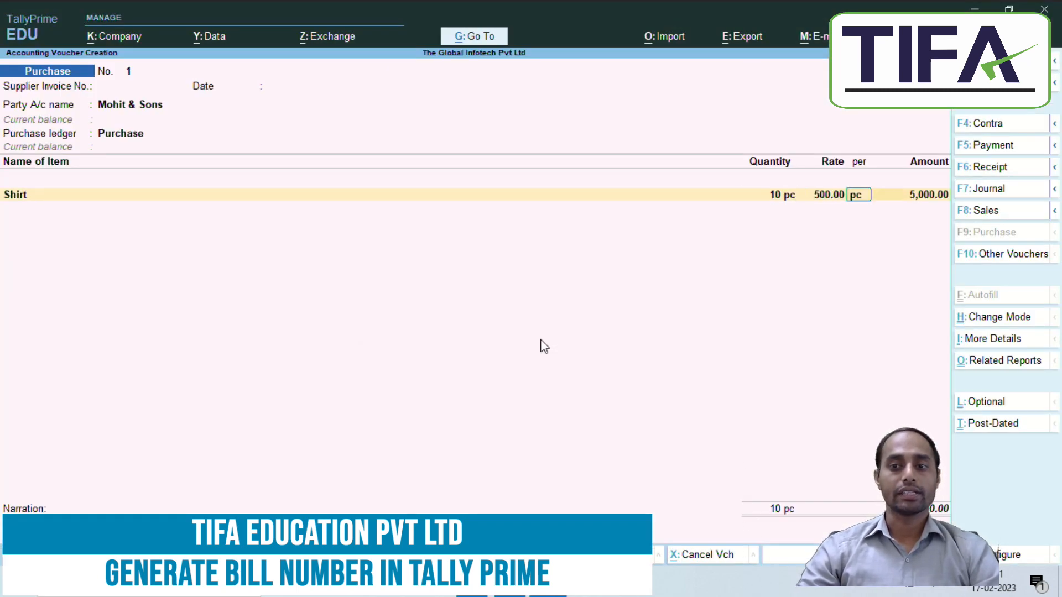
text(j)
key(Return)
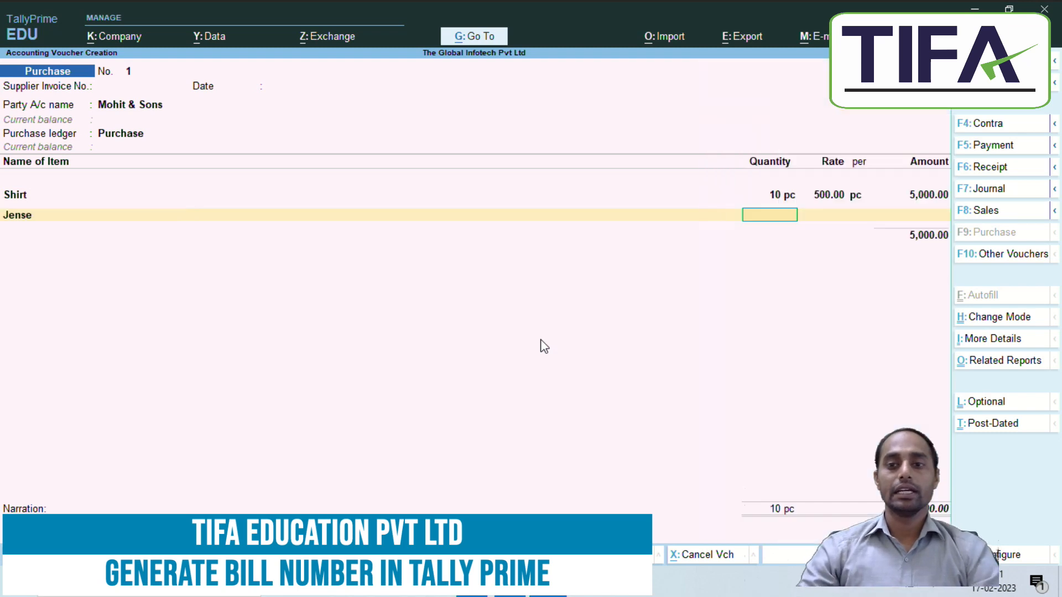
key(Return)
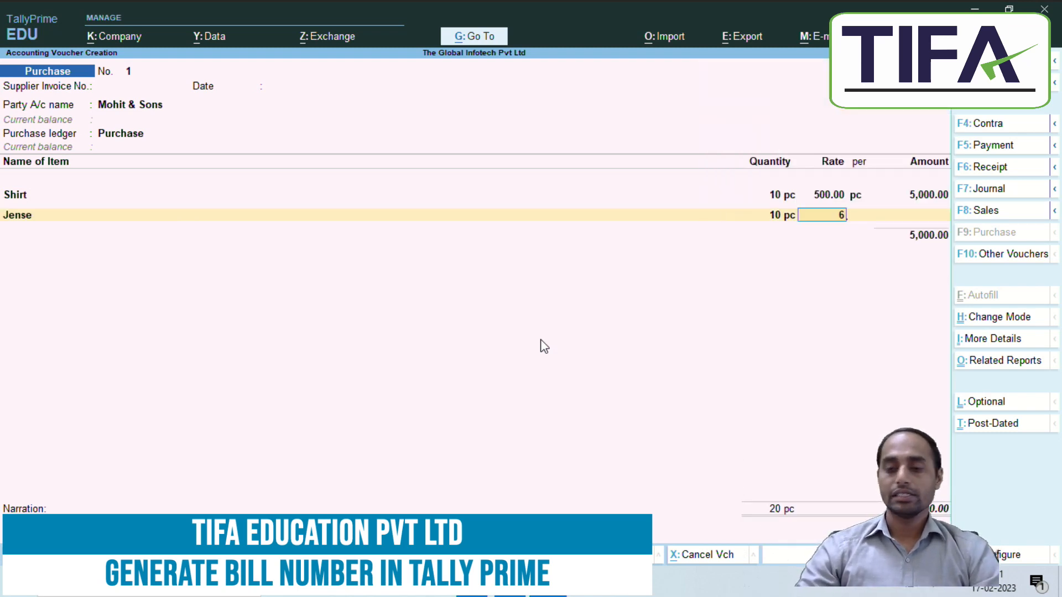
text(600)
key(Return)
key(Return)
key(Return)
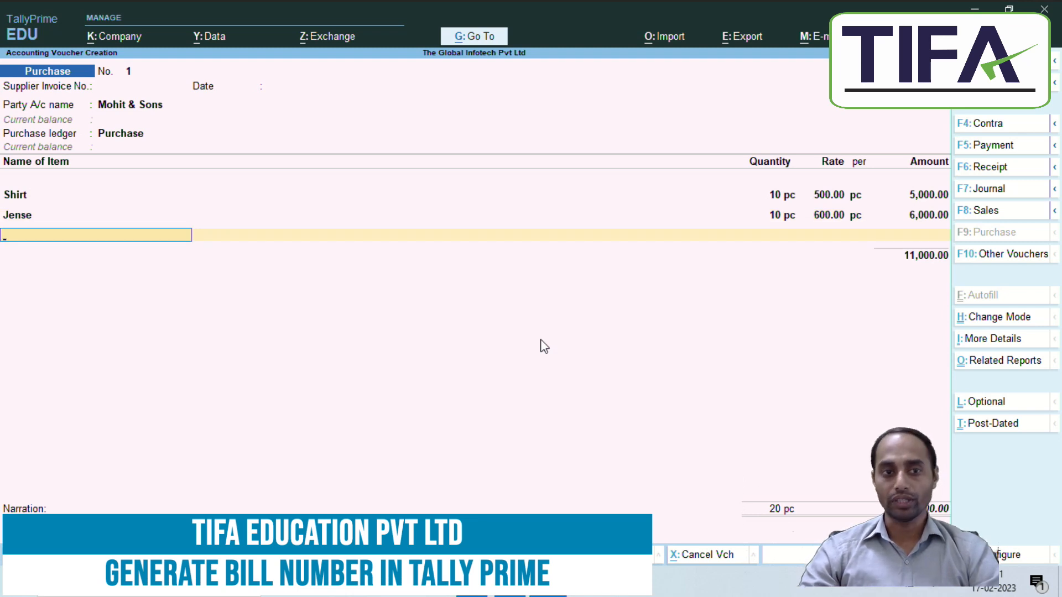
key(Return)
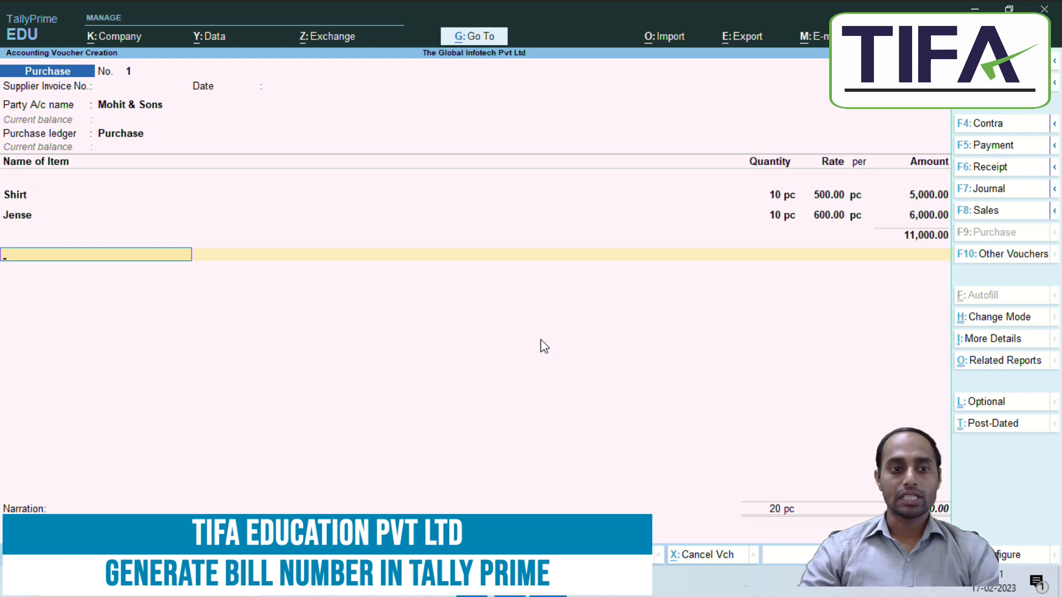
key(Return)
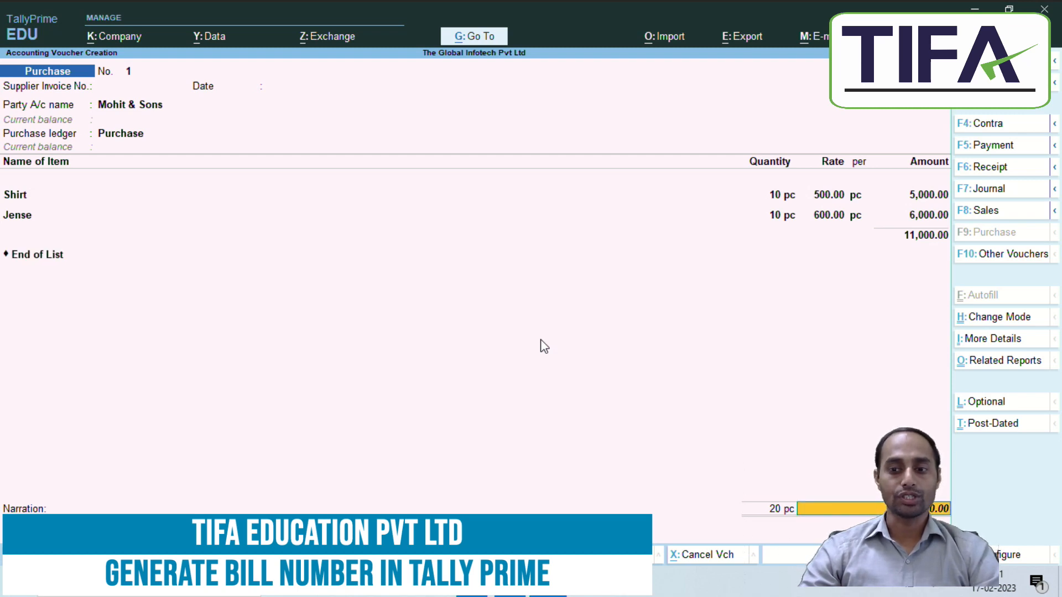
Step: Allocate the 11,000 purchase as New Ref 'Bill No 101', Cr, with no due date
key(Return)
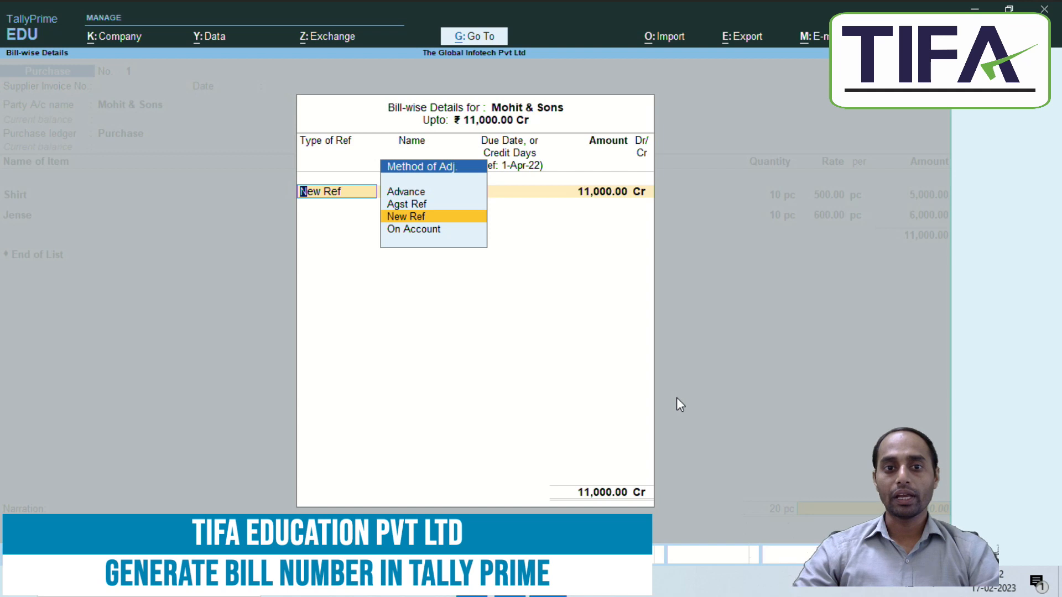
key(Return)
text(Bill No 101)
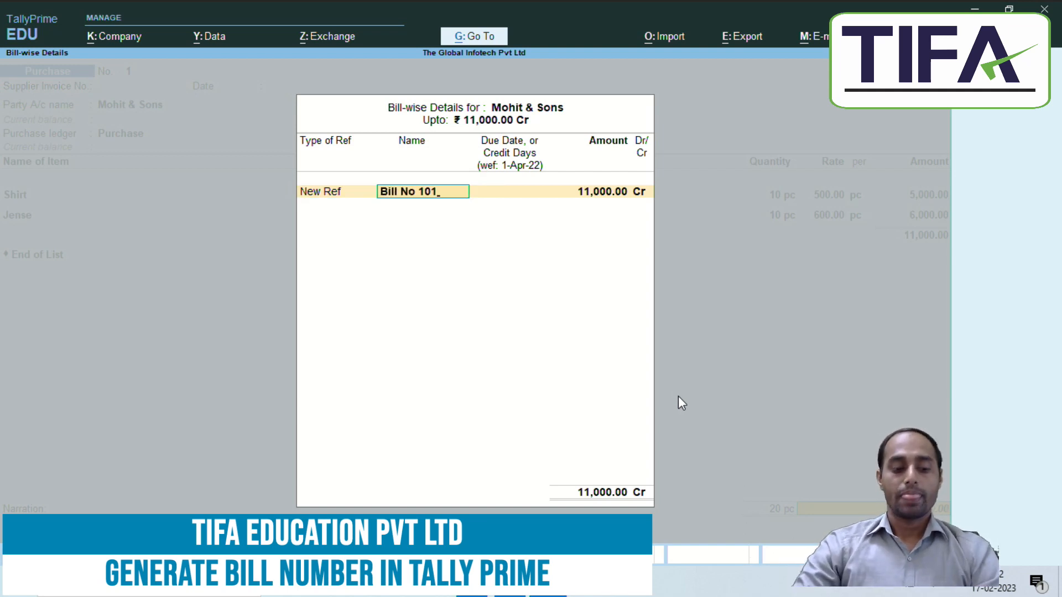
key(alt+Tab)
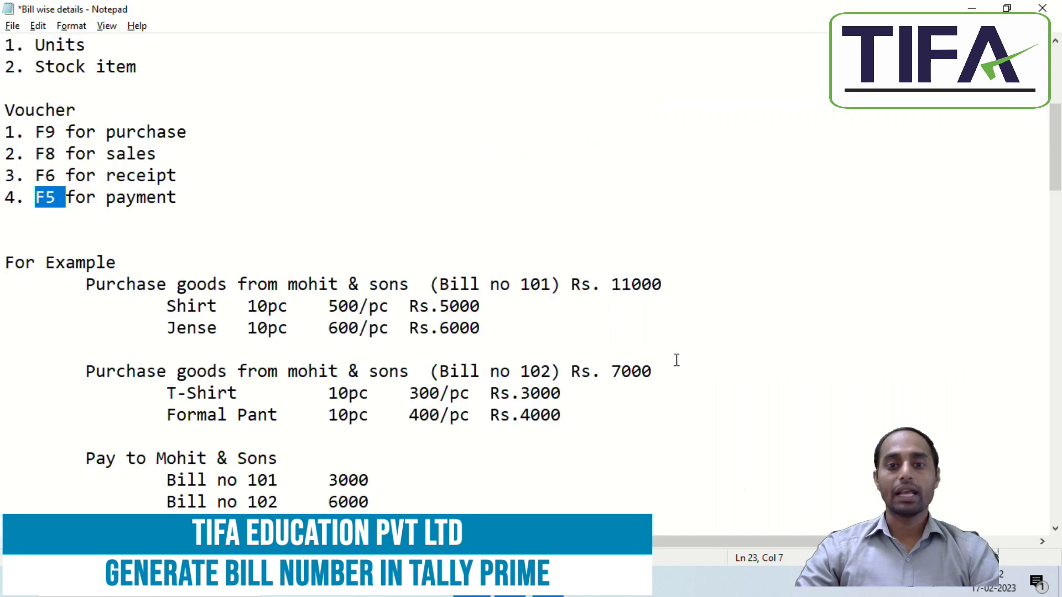
drag(441, 285, 551, 284)
key(alt+Tab)
text(1)
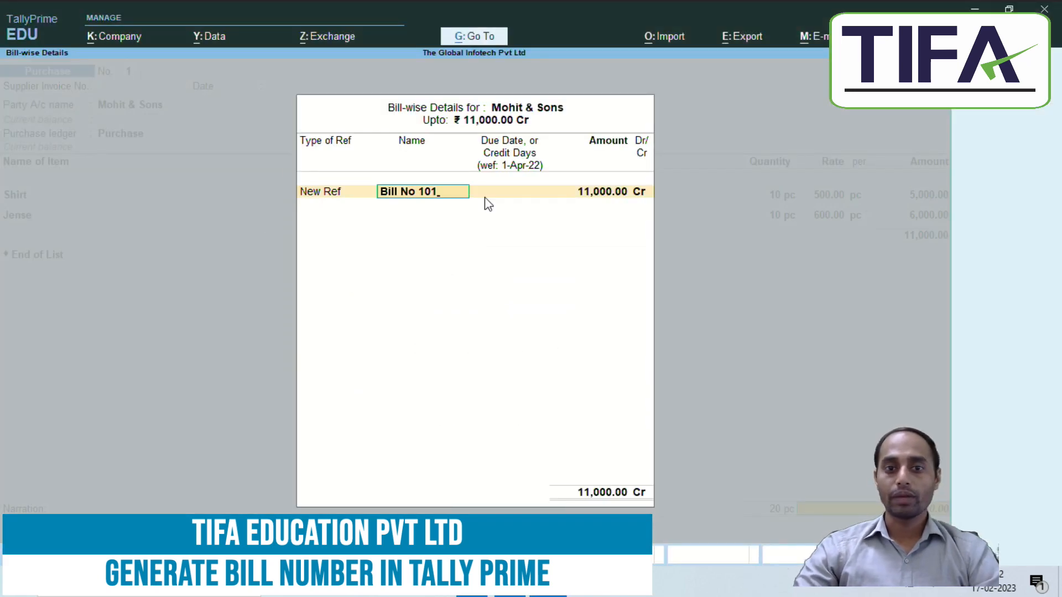
key(Return)
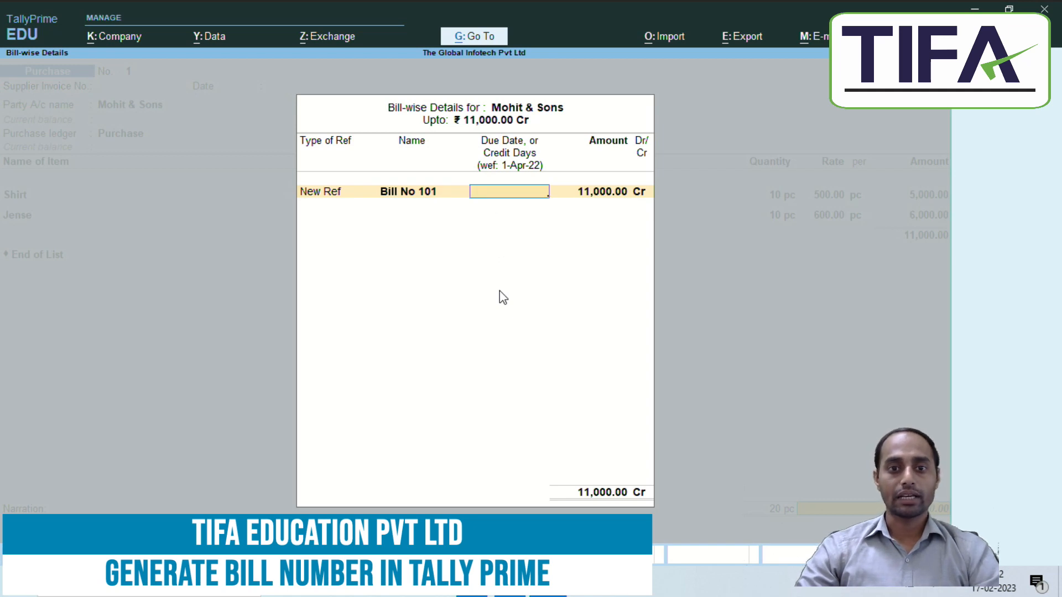
key(Return)
key(Return)
key(Return)
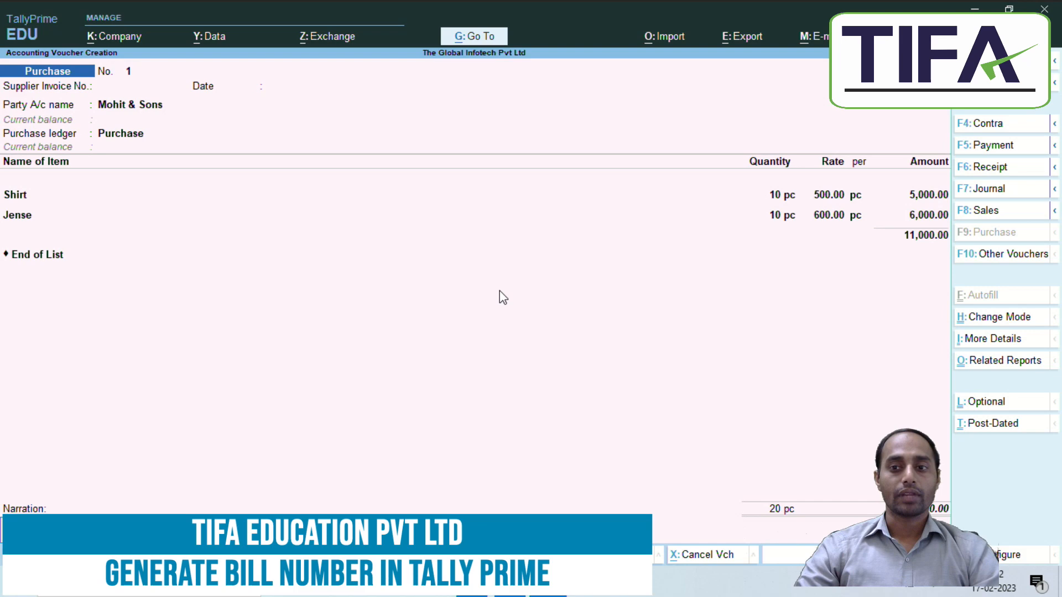
key(Return)
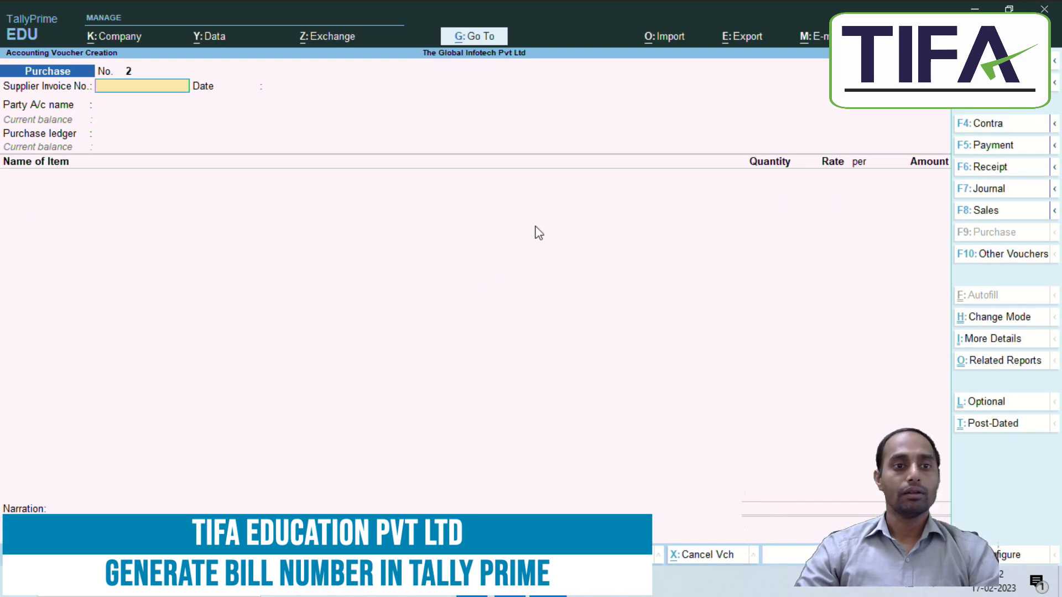
Step: Confirm the party in the notes and set Mohit & Sons as party on purchase voucher No. 2
key(alt+Tab)
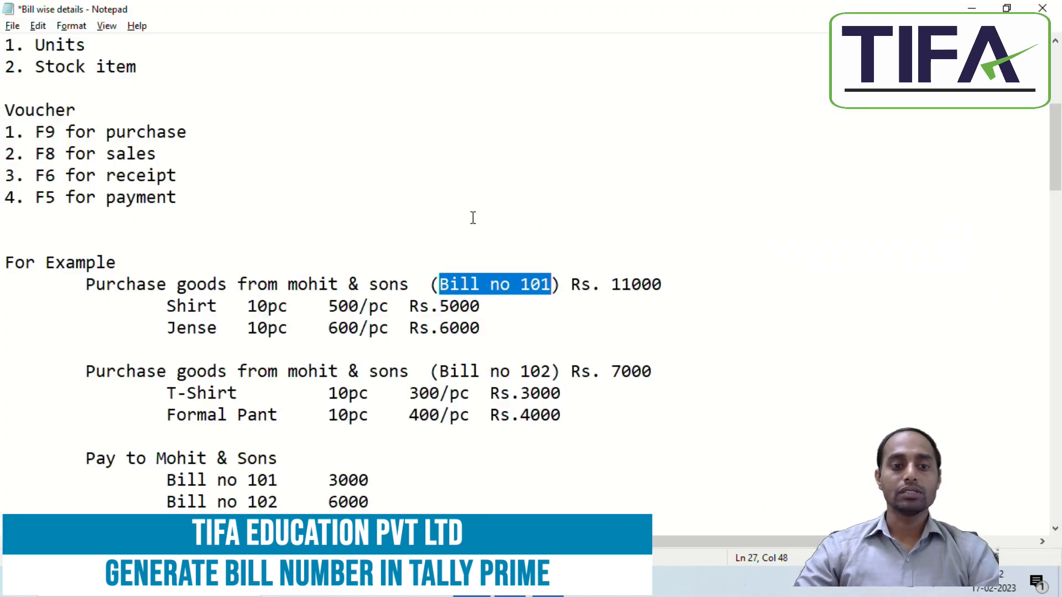
click(291, 371)
drag(292, 371, 412, 378)
key(alt+Tab)
key(Return)
key(Return)
key(Down)
key(Down)
key(Return)
key(Return)
key(ctrl+a)
key(ctrl+a)
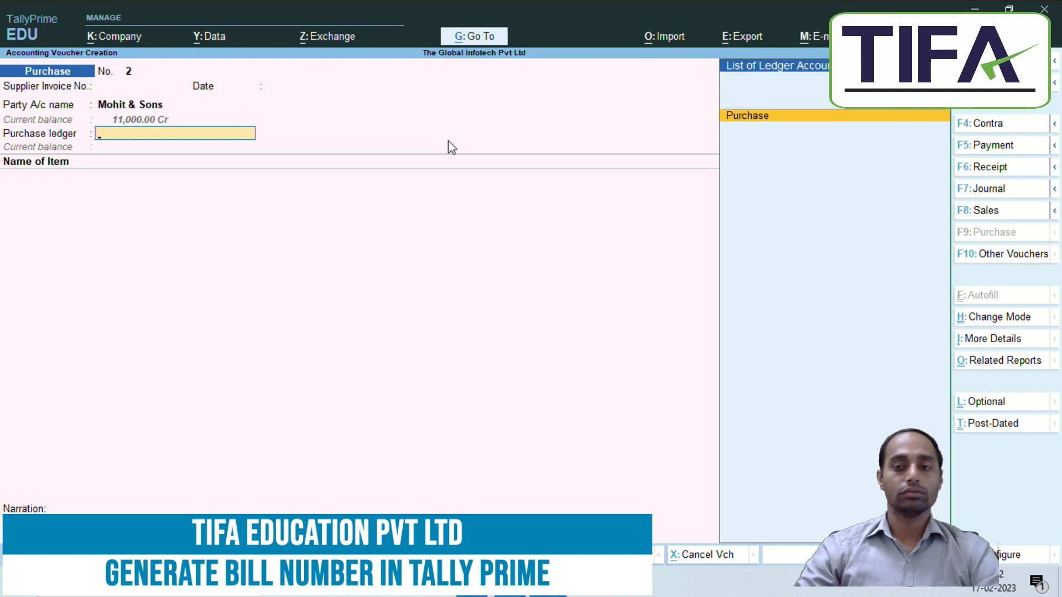
Step: Select the Purchase ledger and add T-Shirt, 10 pc at 300
key(Return)
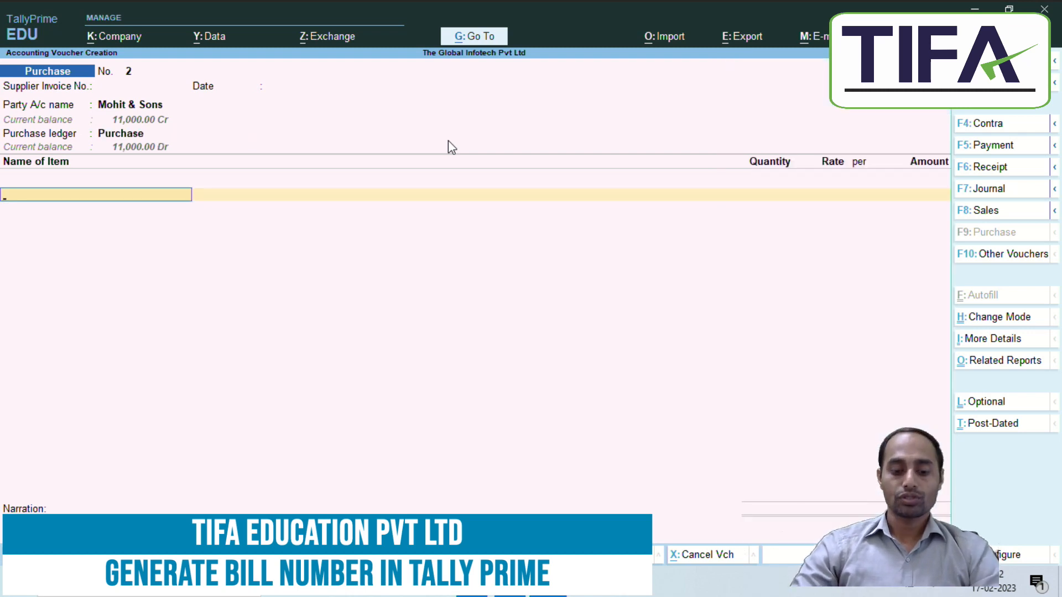
text(T-Shirt)
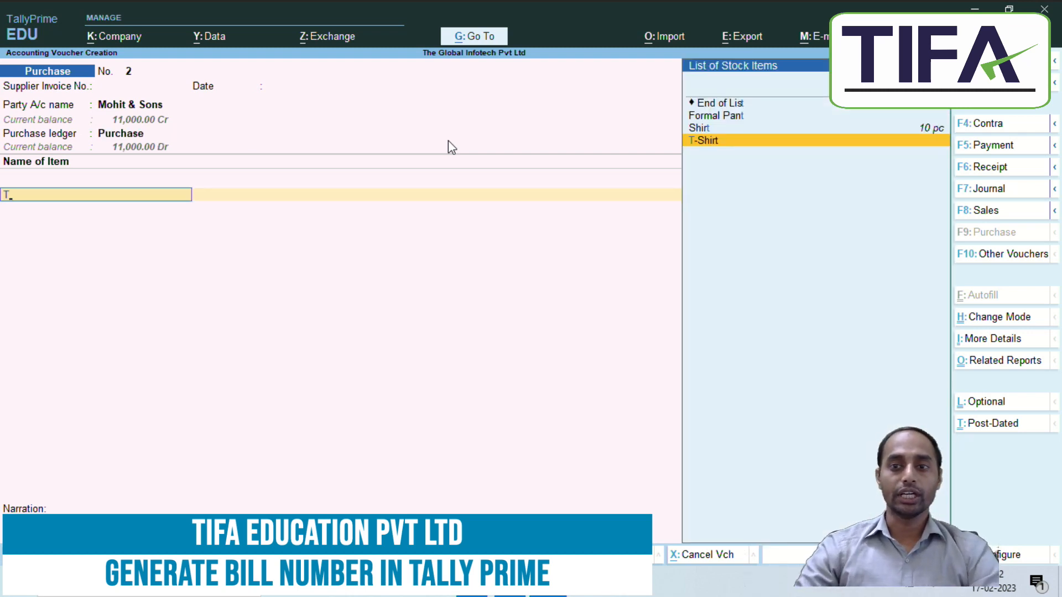
key(Return)
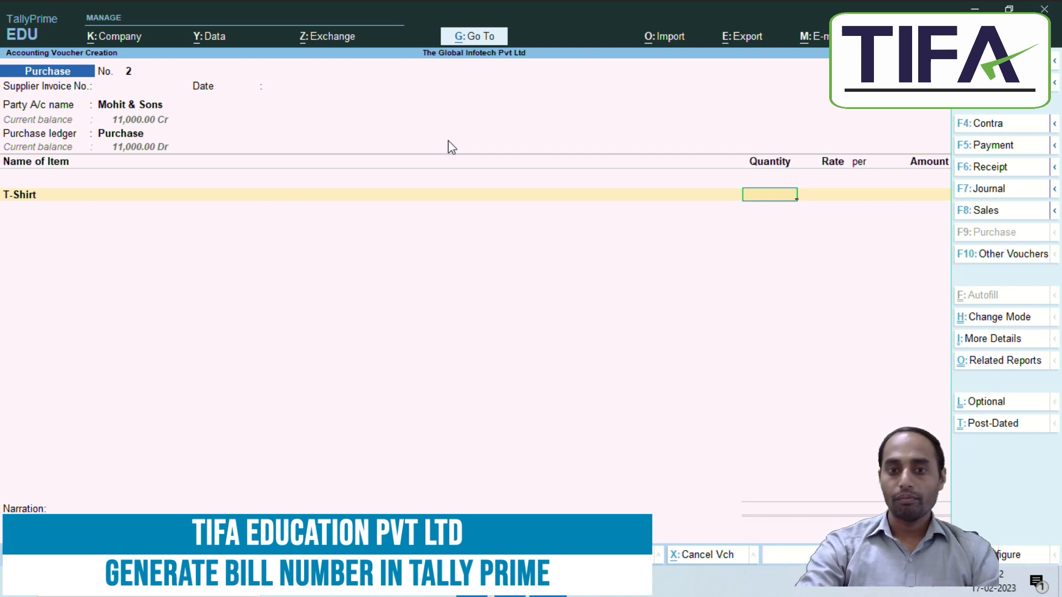
key(BackSpace)
key(Return)
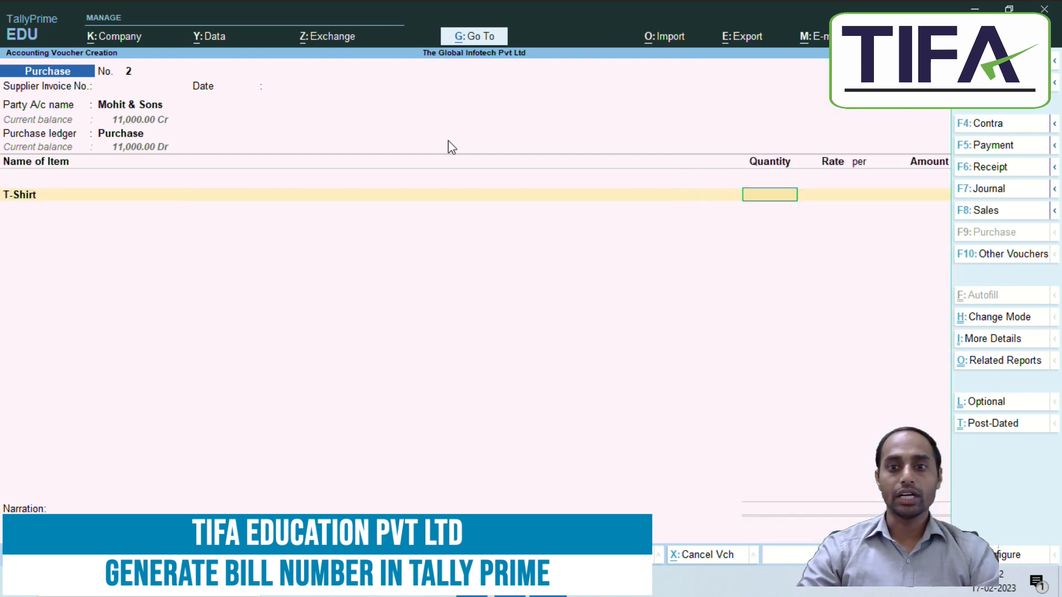
text(10)
key(Return)
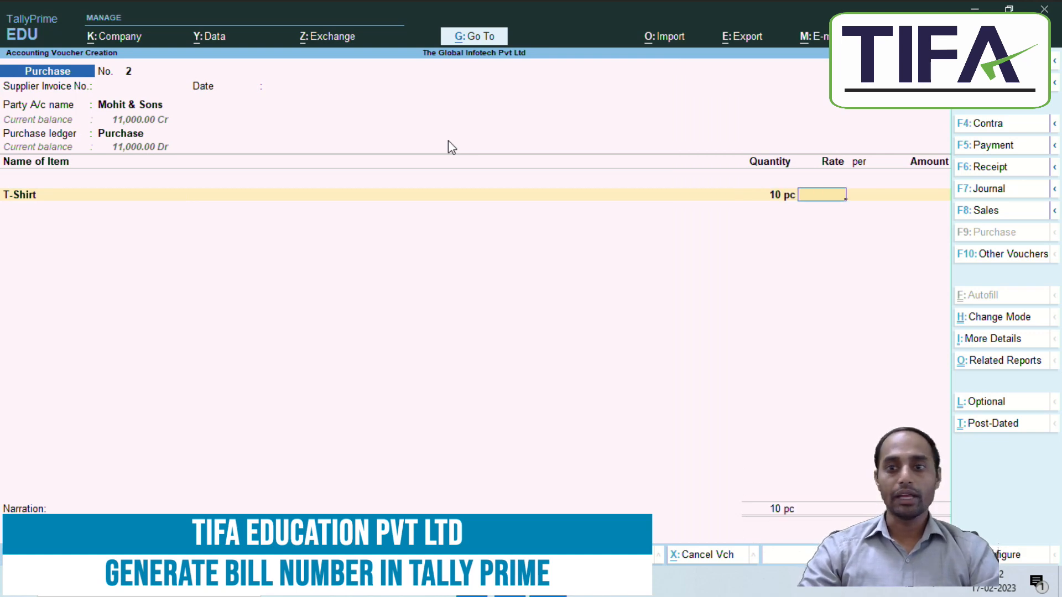
key(alt+Tab)
key(alt+Tab)
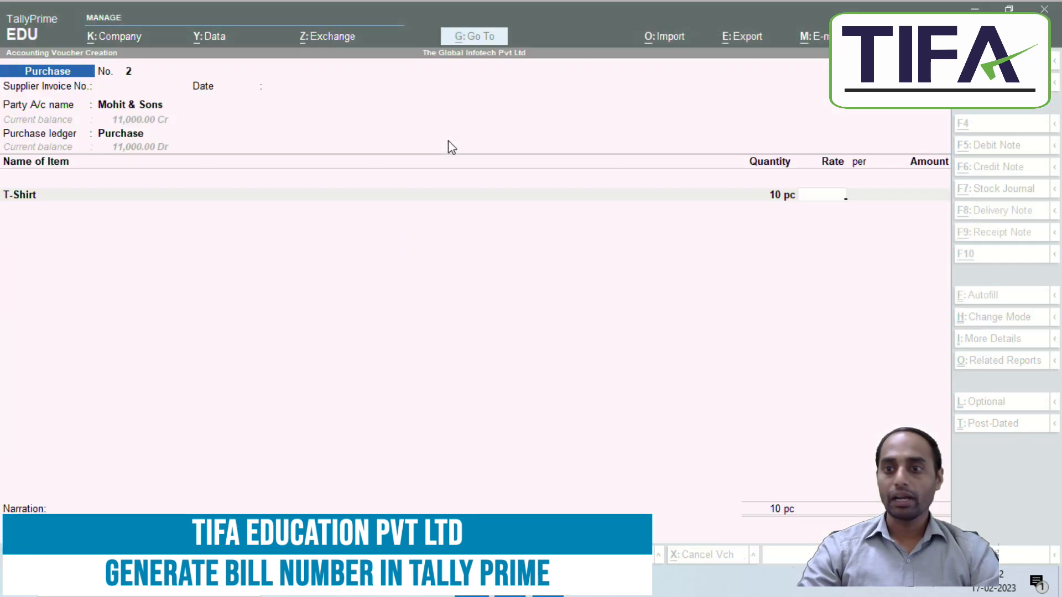
text(300)
key(Return)
key(Return)
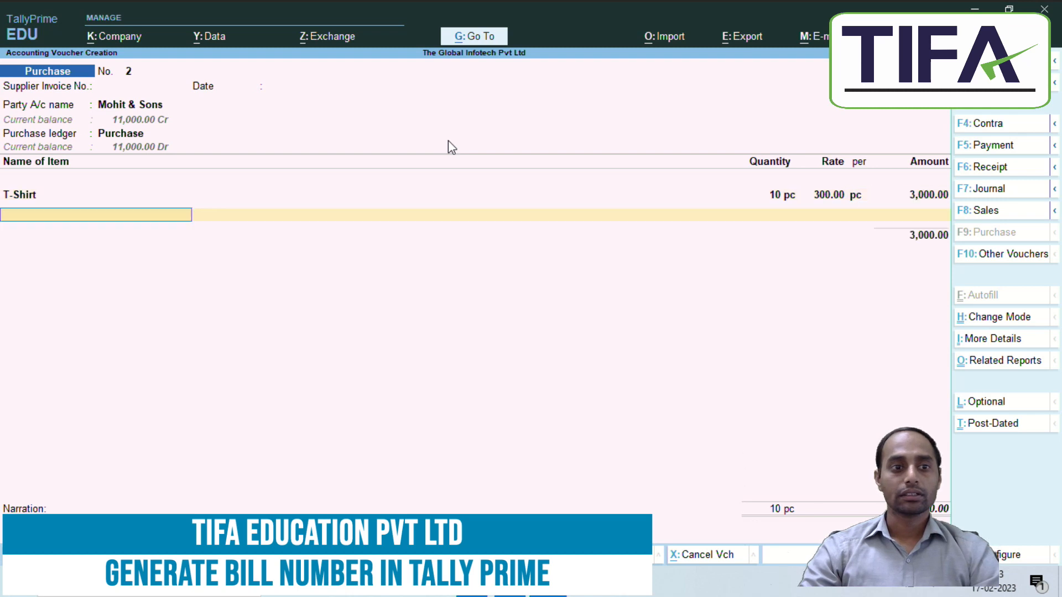
Step: Add Formal Pant, 10 pc at 400, as the second item
text(F)
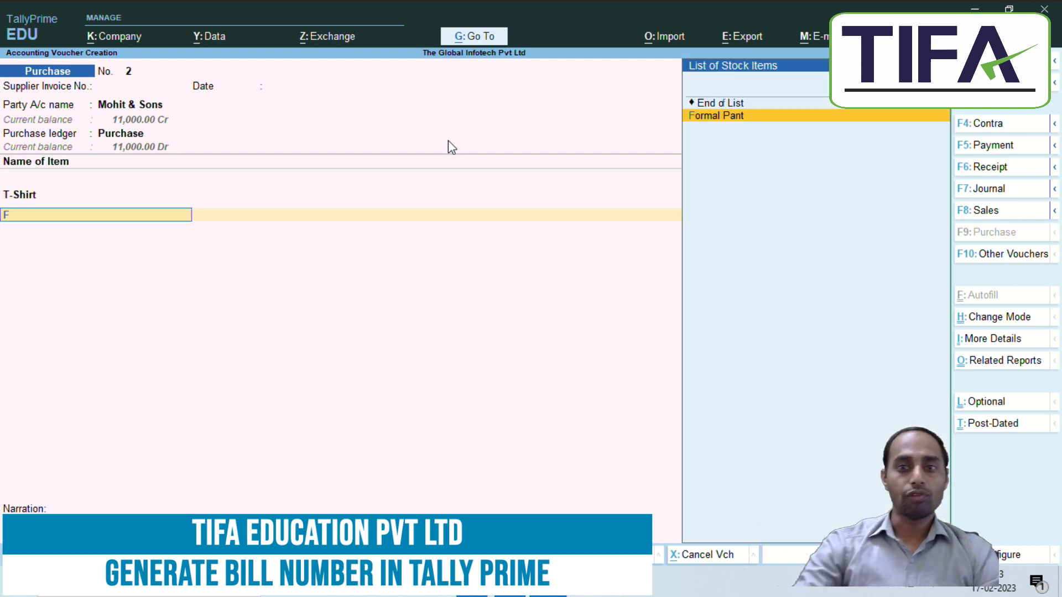
key(Return)
key(Return)
text(400)
key(Return)
key(Return)
key(Return)
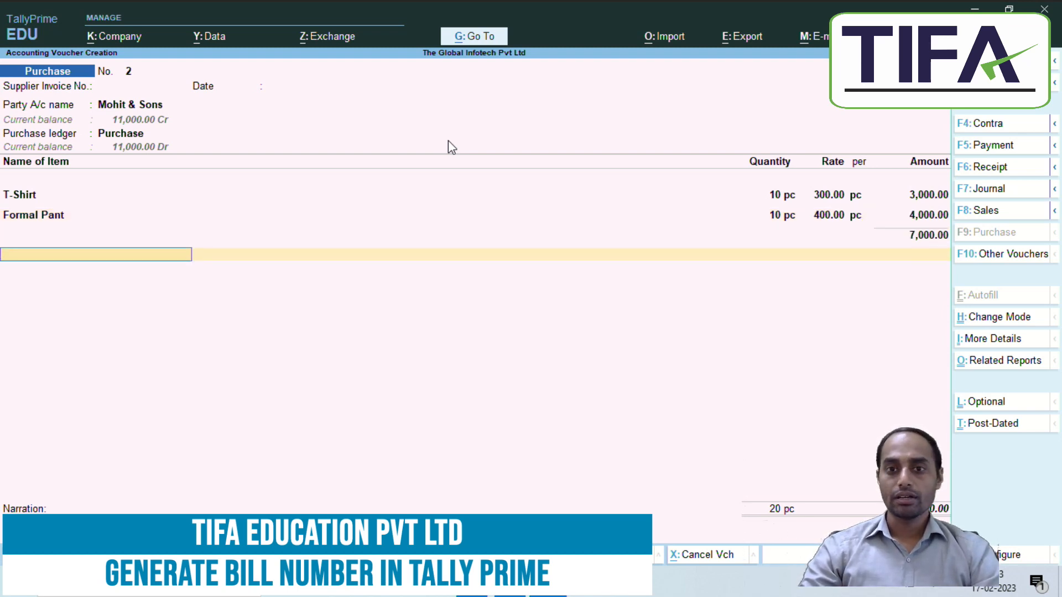
Step: Allocate the 7,000 purchase as New Ref 'Bill No 102', Cr, and save the voucher
key(Return)
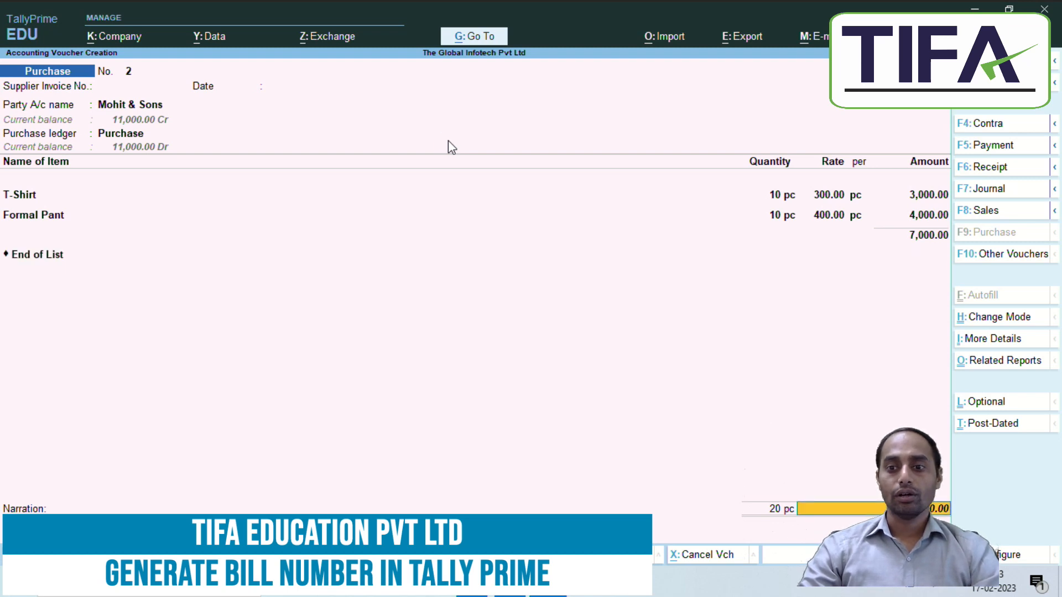
key(Return)
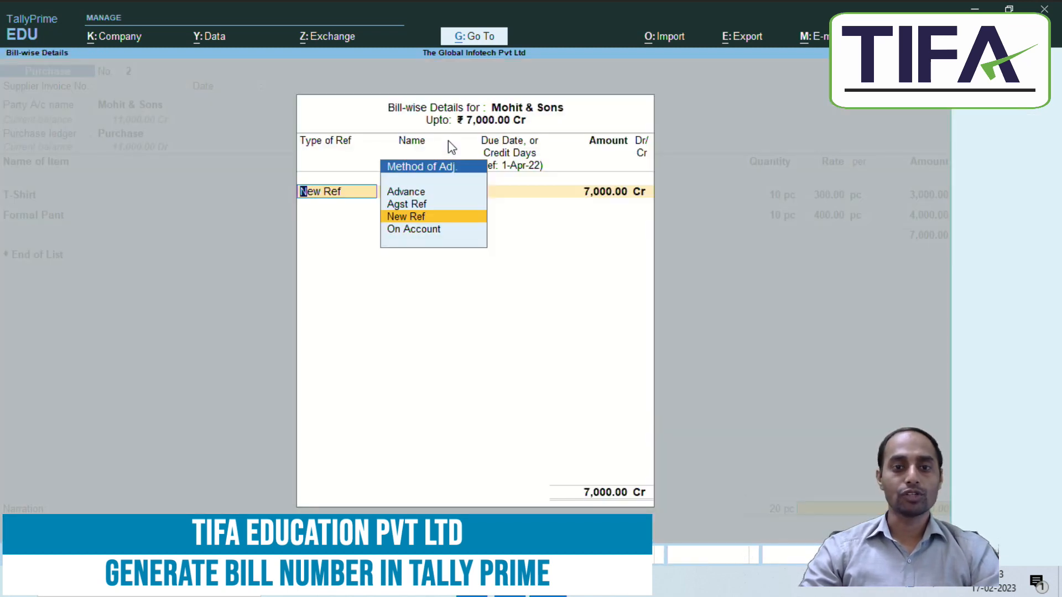
key(Return)
text(Bill No 102)
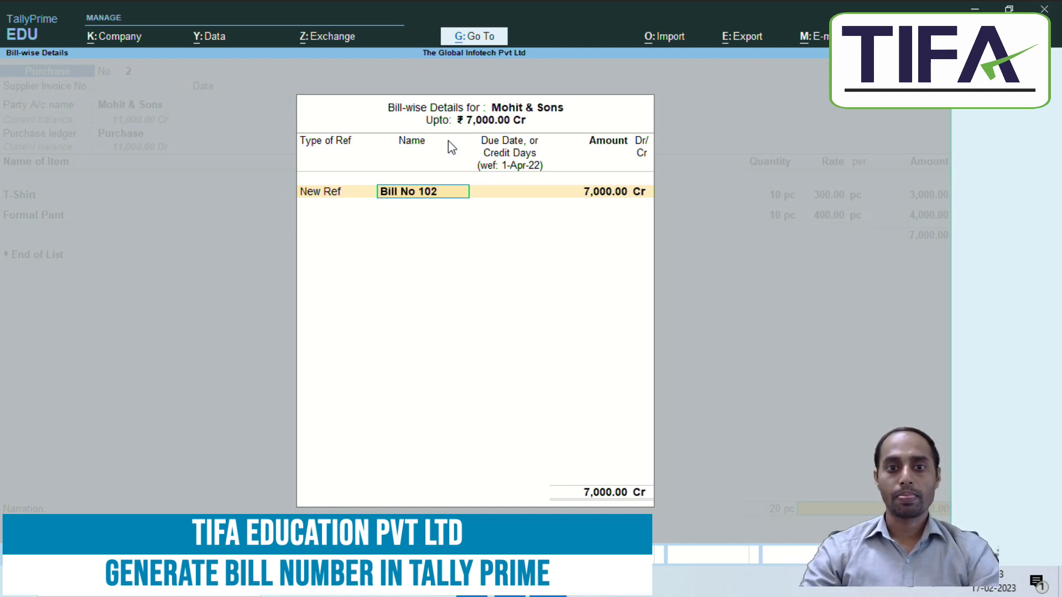
key(Return)
key(Return)
key(Return)
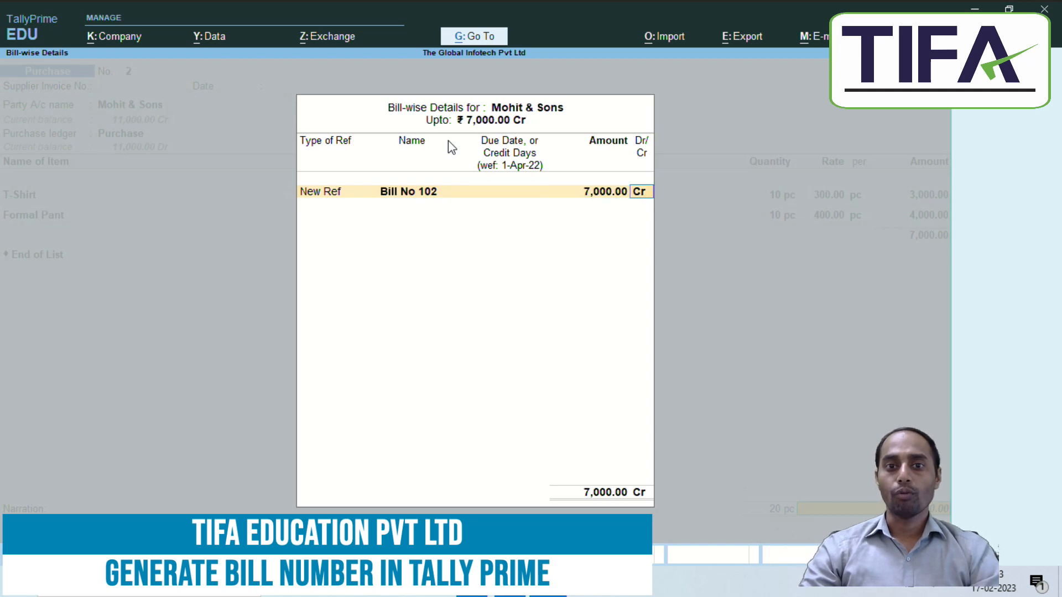
key(Return)
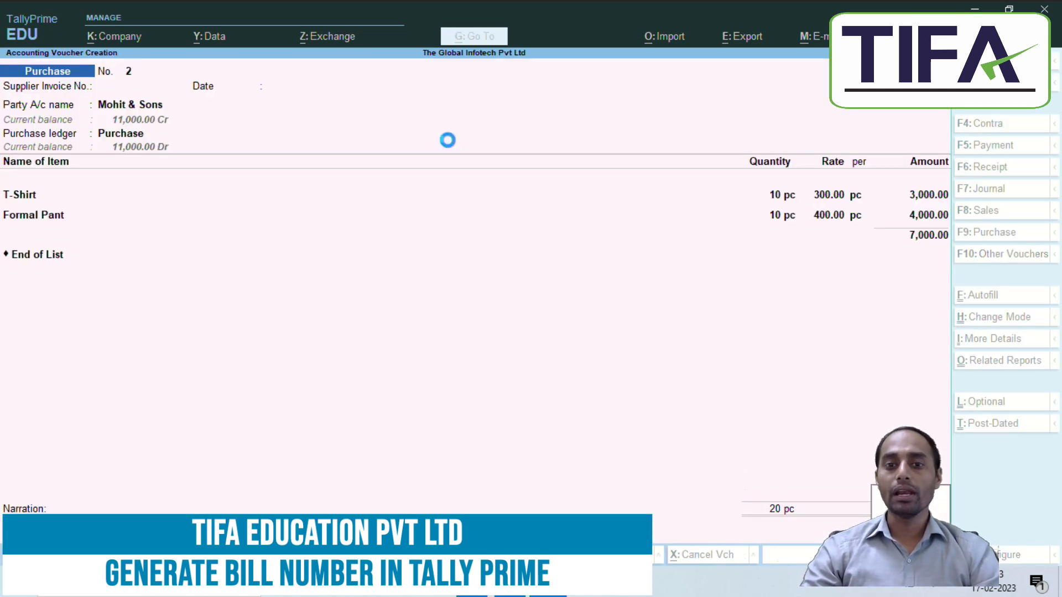
key(alt+Tab)
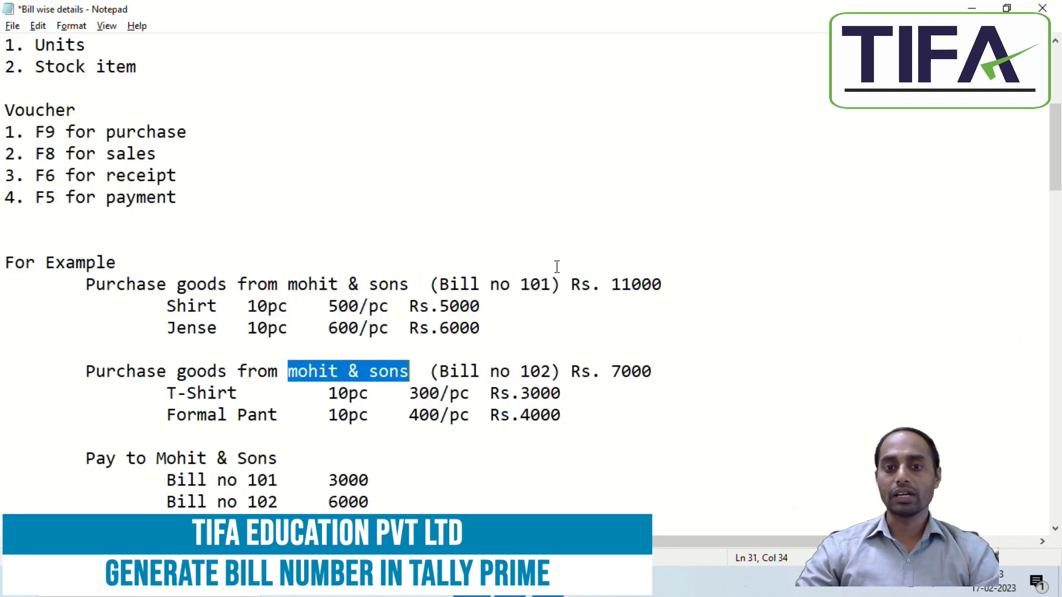
Step: Review Bill No 101 in the notes: 11000 amount, 3000 paid, 8000 balance
click(553, 284)
scroll(560, 325, down, 2)
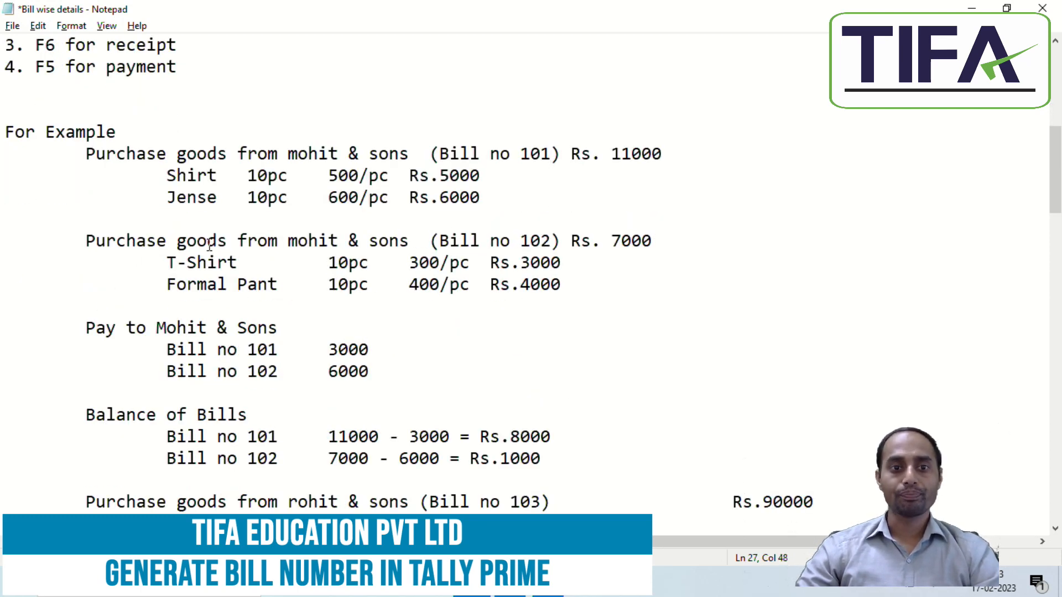
click(406, 354)
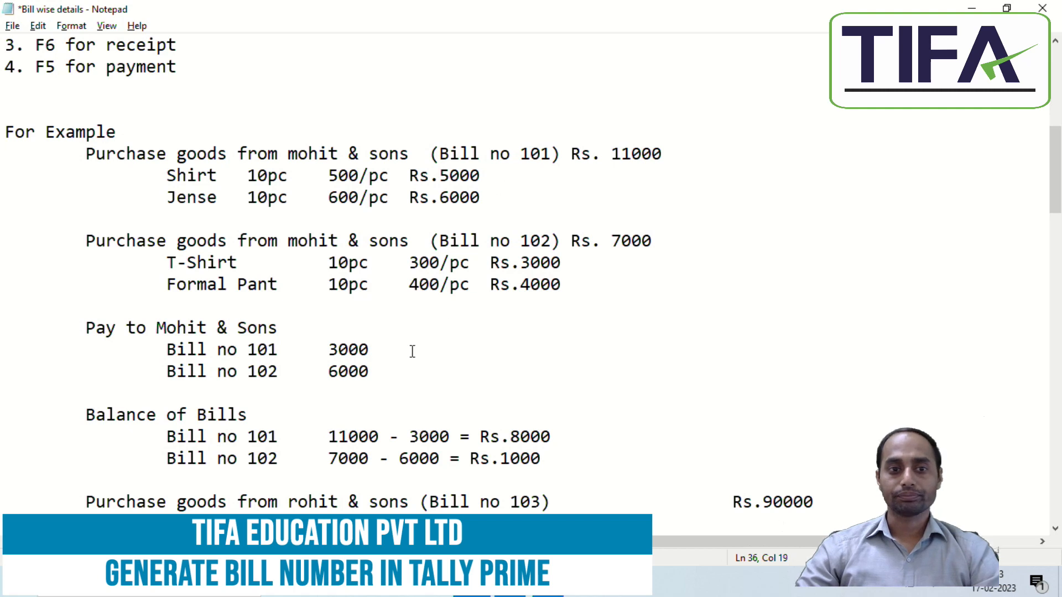
click(80, 331)
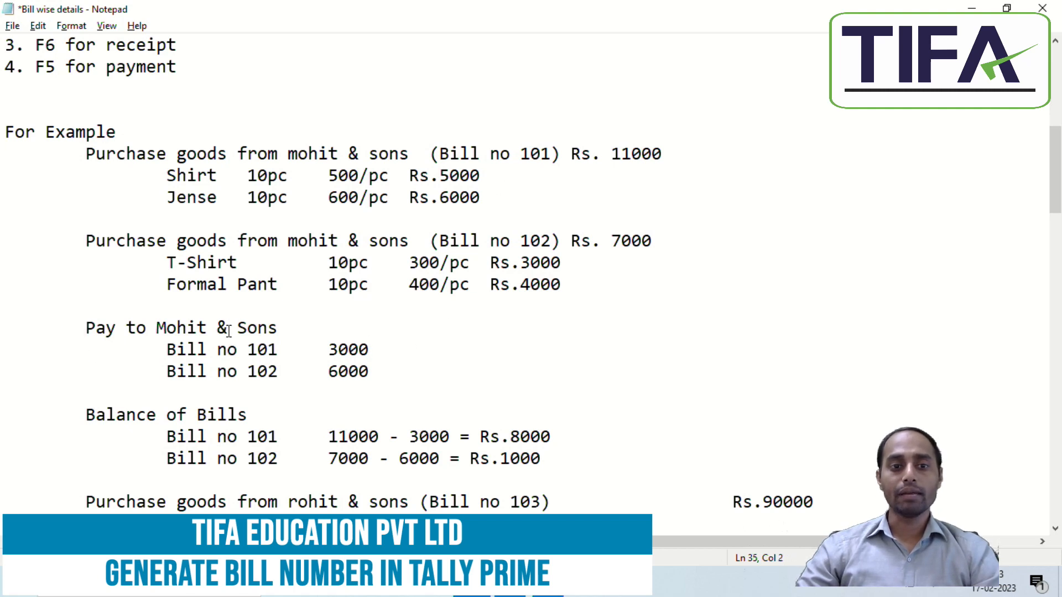
click(166, 351)
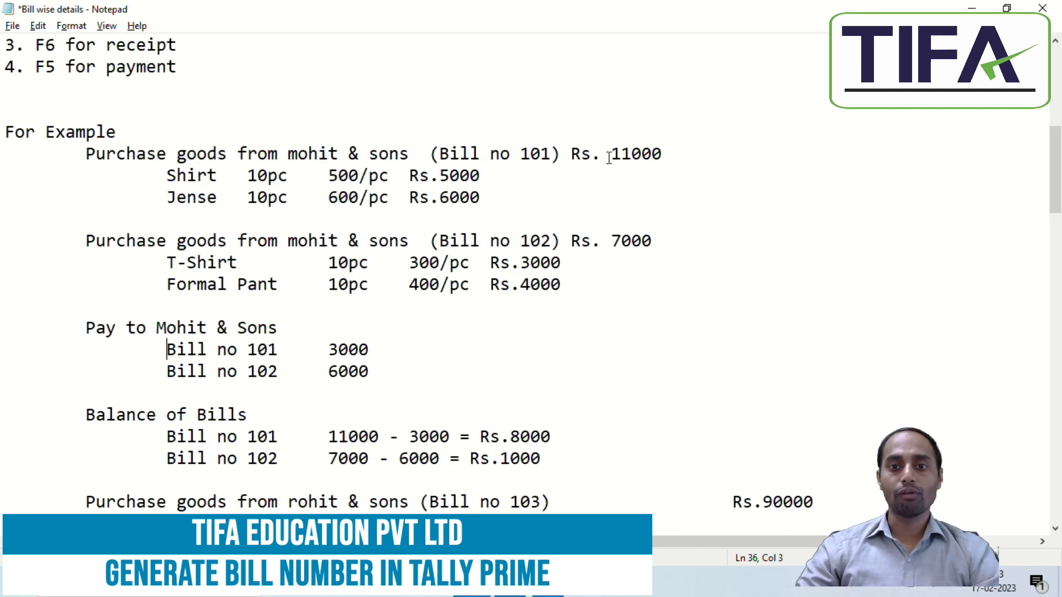
drag(611, 154, 662, 154)
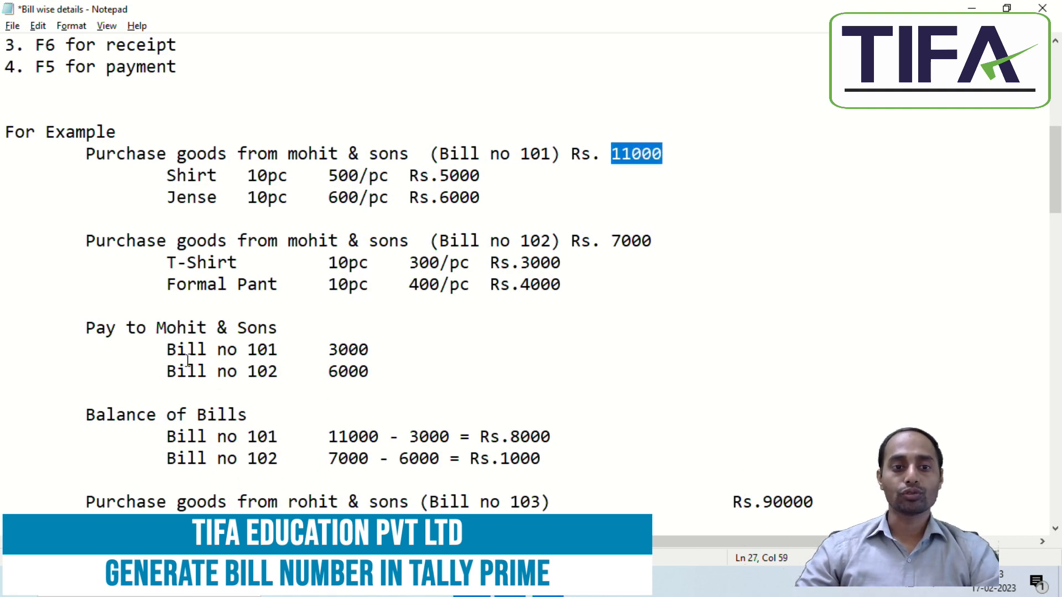
drag(325, 350, 381, 350)
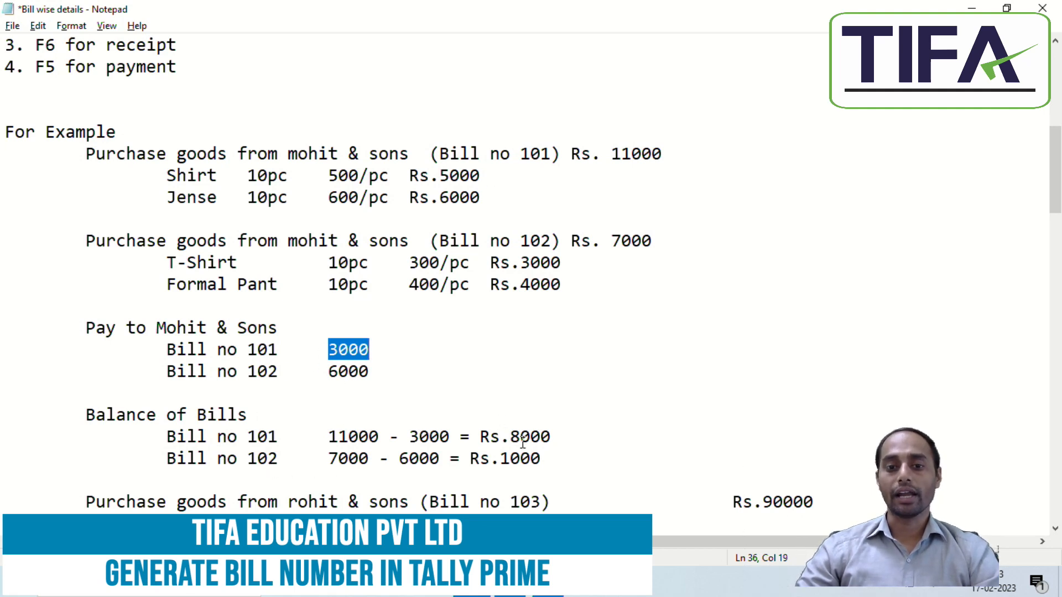
drag(510, 437, 564, 435)
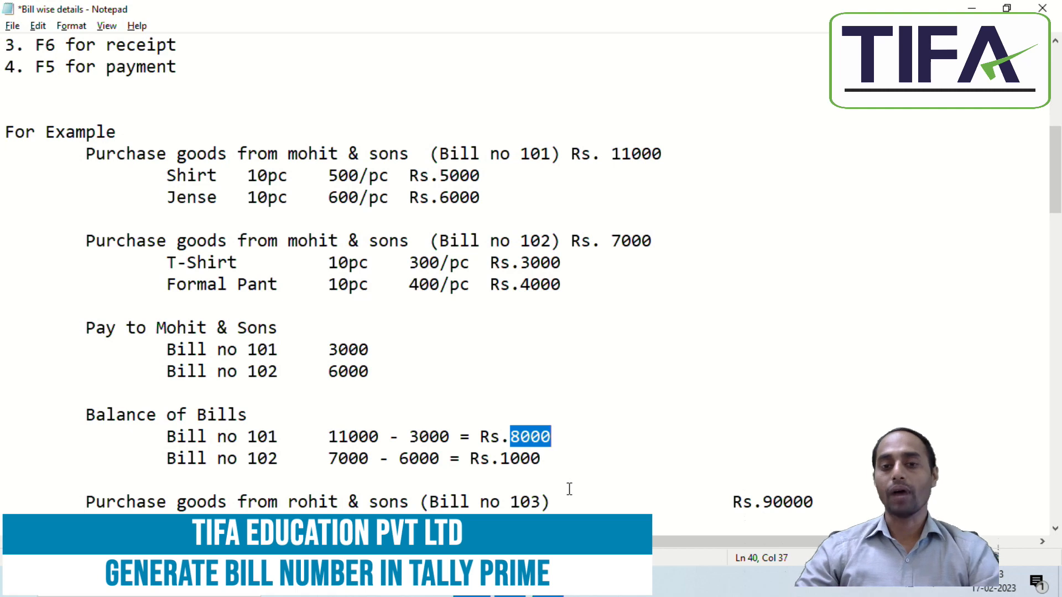
drag(84, 415, 260, 416)
drag(165, 436, 451, 436)
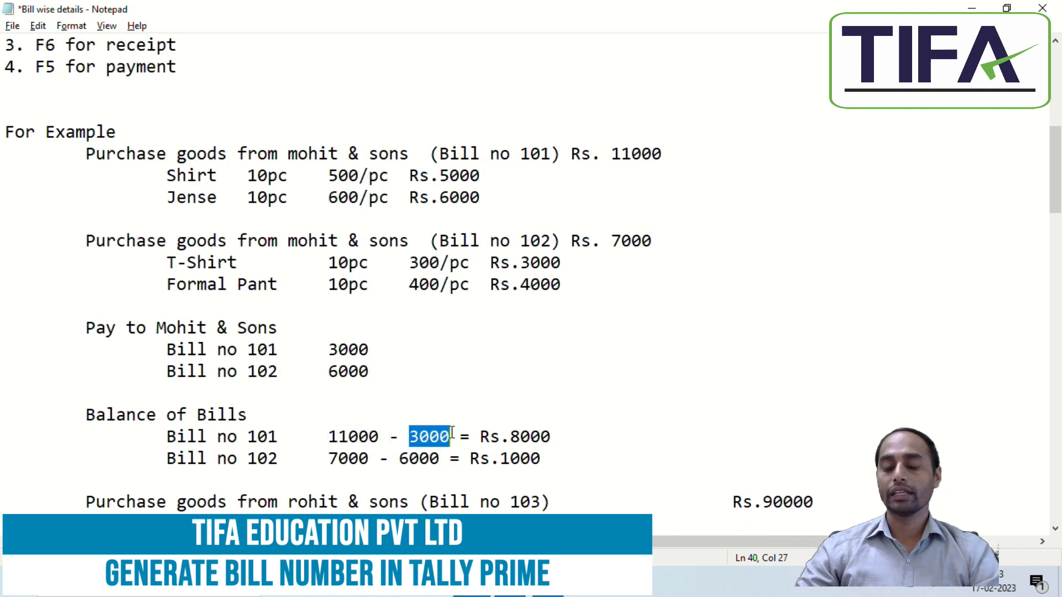
click(512, 437)
drag(516, 437, 579, 435)
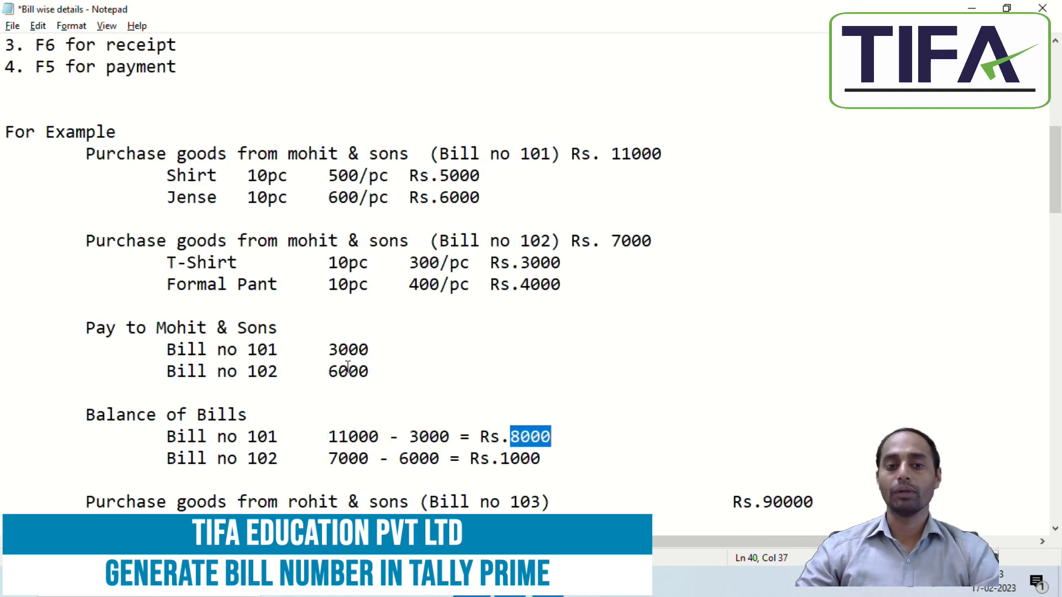
click(671, 446)
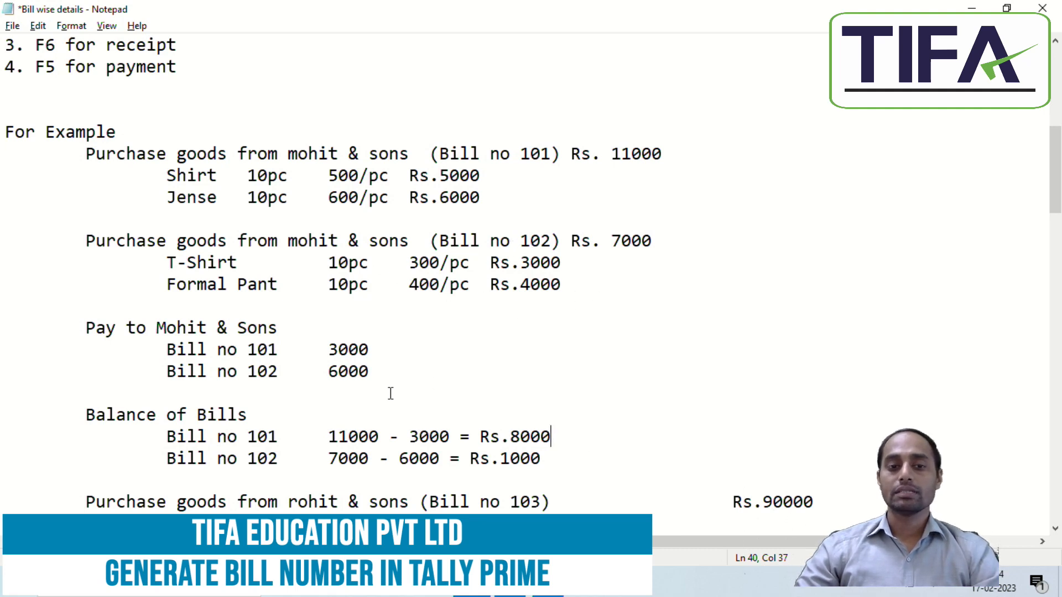
Step: Review Bill No 102 in the notes: 6000 paid, 1000 balance left
triple_click(692, 242)
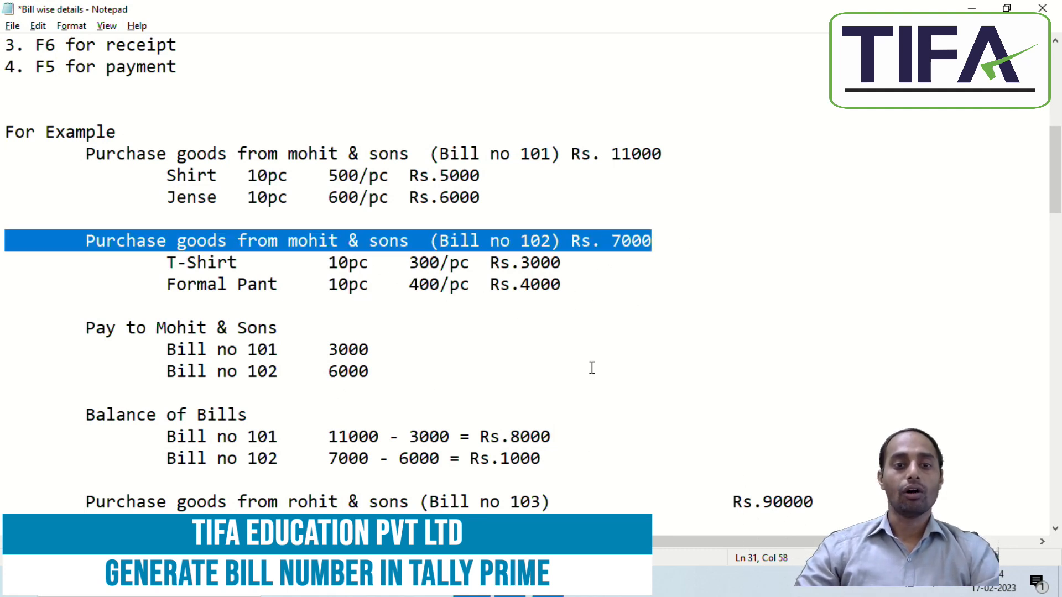
click(592, 368)
drag(319, 378, 407, 373)
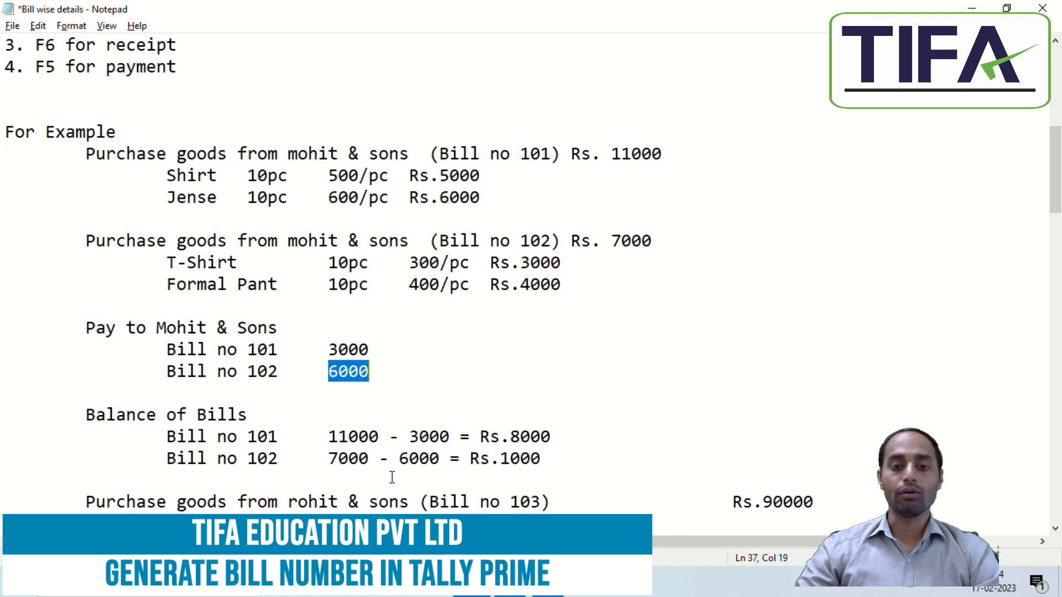
click(339, 459)
click(460, 460)
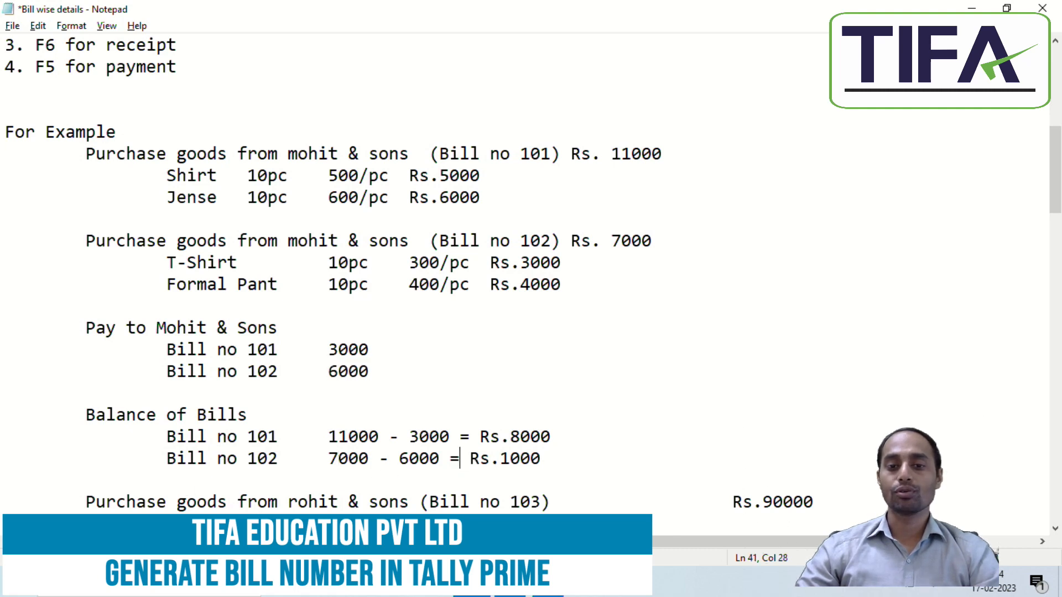
drag(500, 459, 572, 457)
click(643, 420)
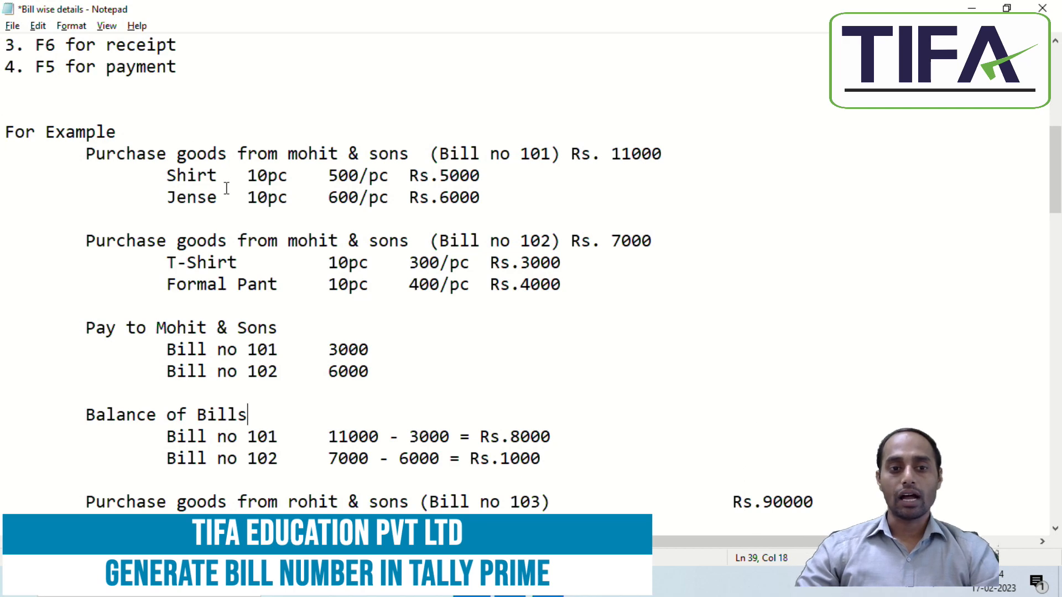
key(alt+Tab)
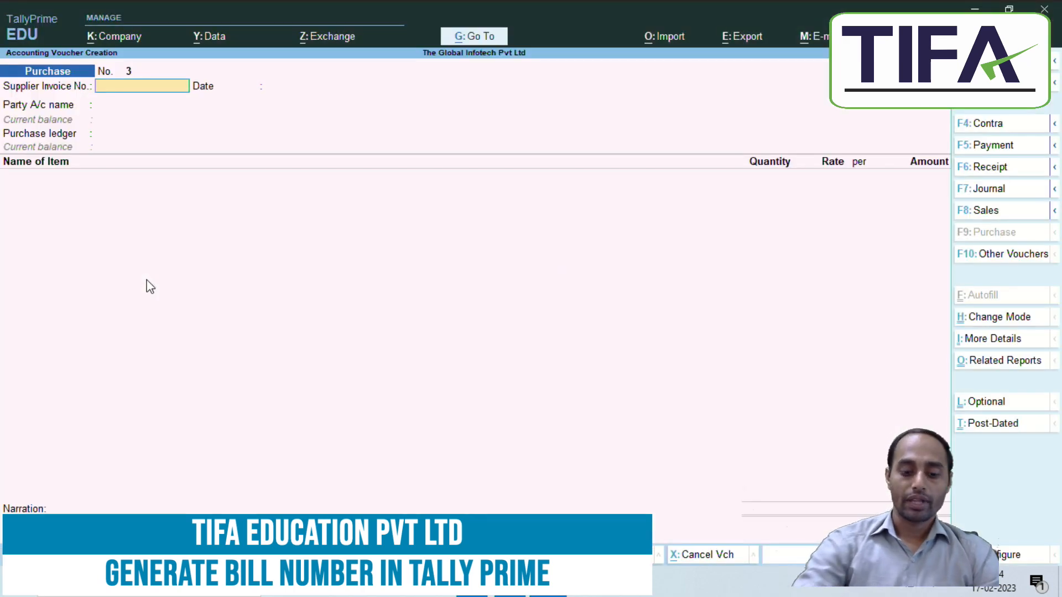
Step: Start a Payment voucher debiting Mohit & Sons 9000
key(F5)
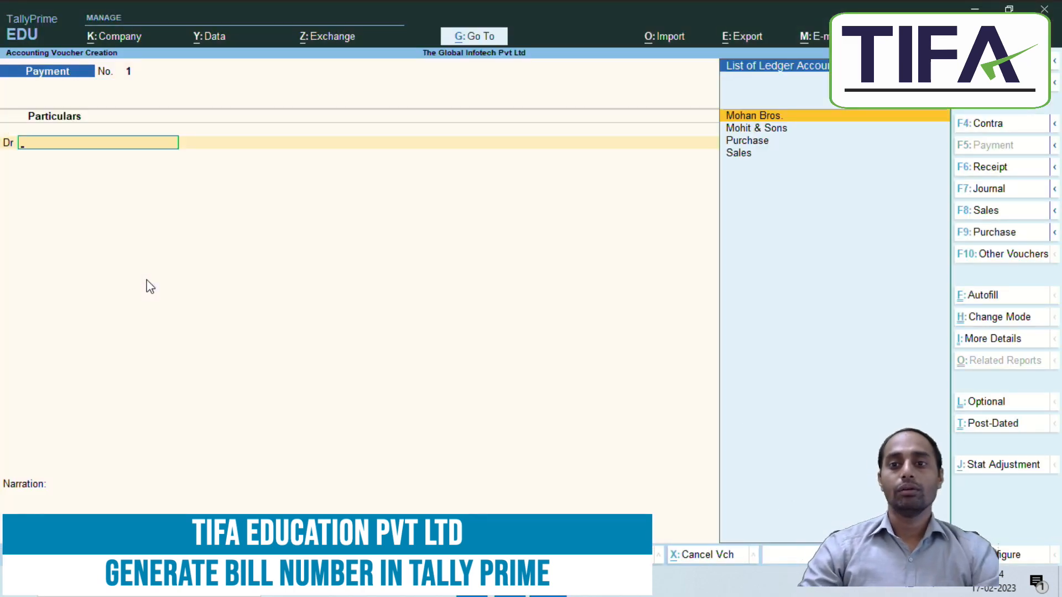
key(Down)
key(Return)
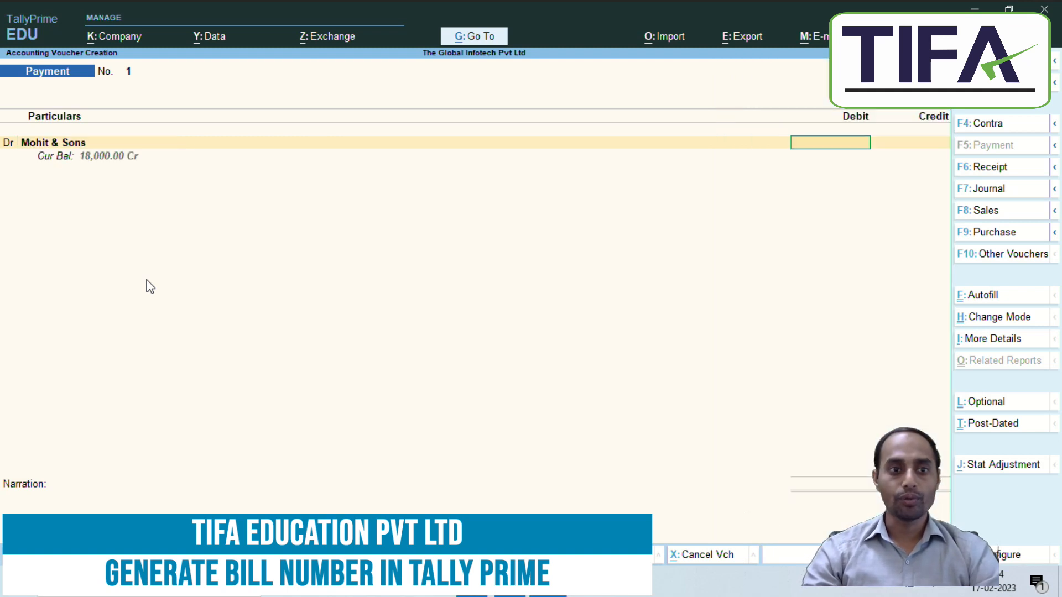
text(9000)
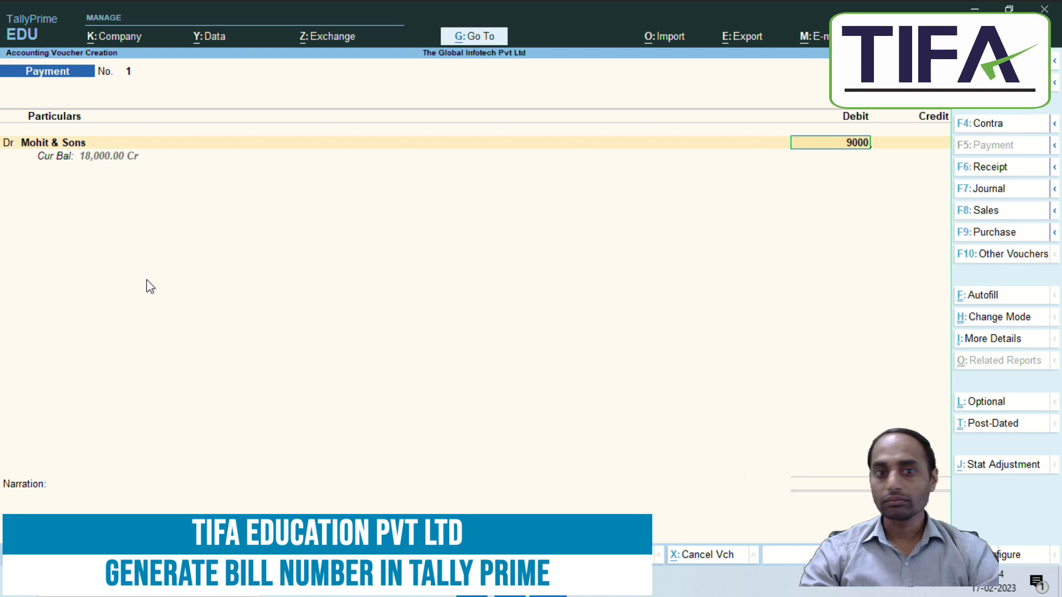
key(Return)
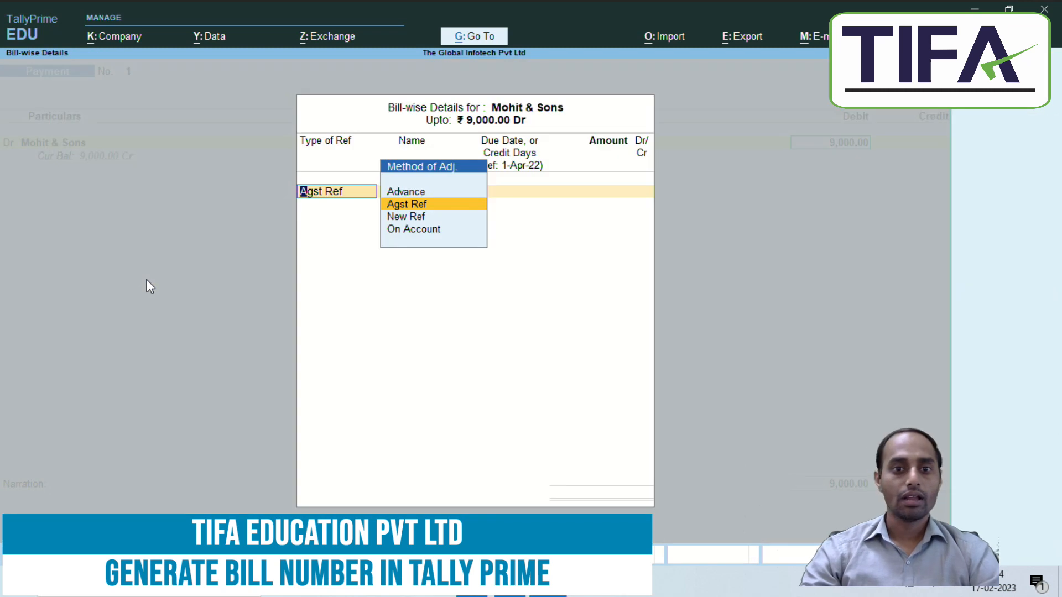
Step: Settle 3,000 against Bill No 101 and 6,000 against Bill No 102, paid from Cash
key(Return)
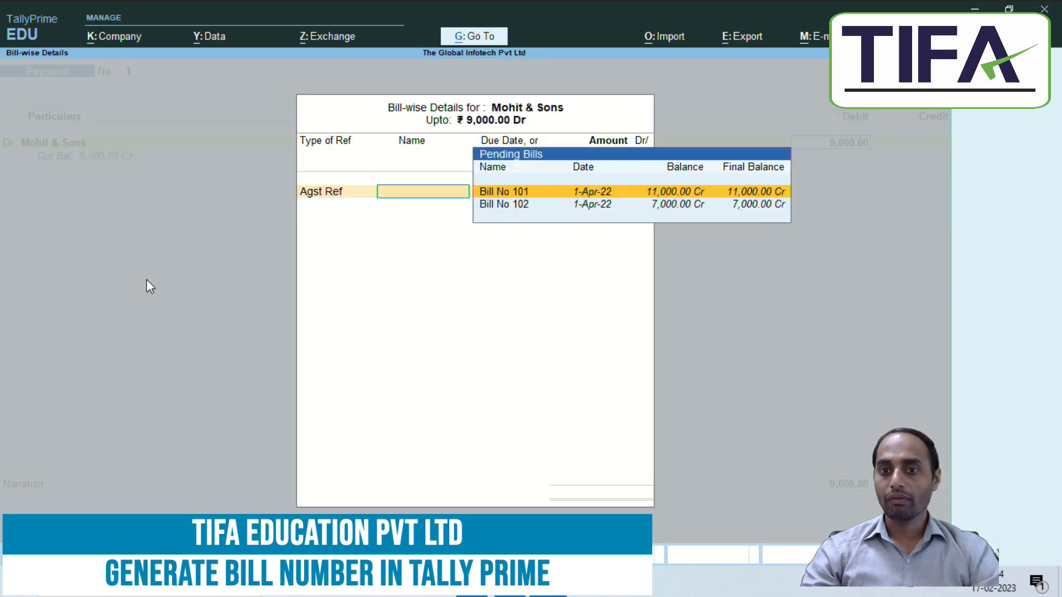
key(Return)
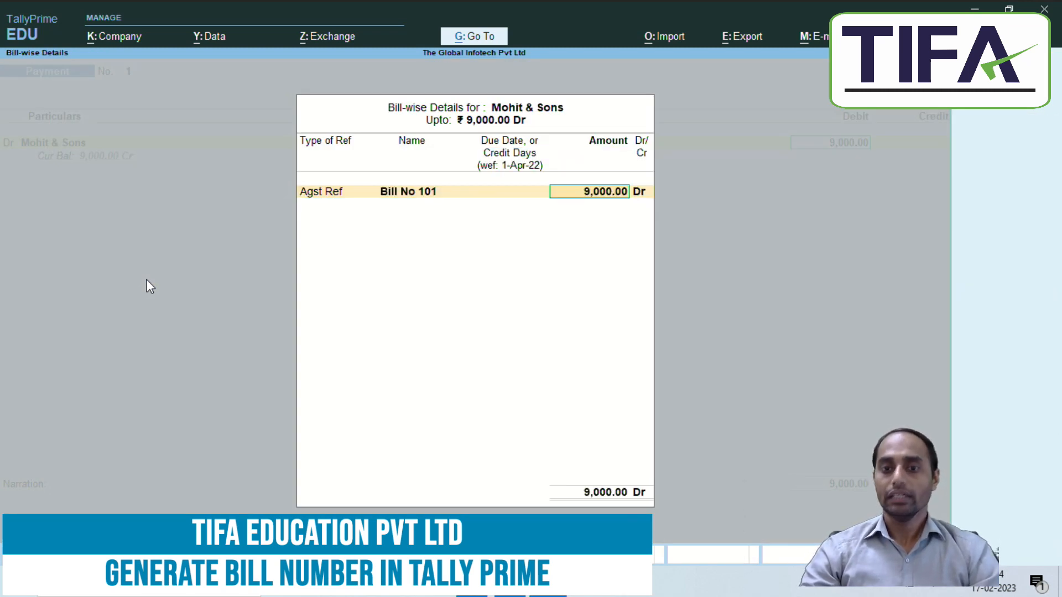
text(3000)
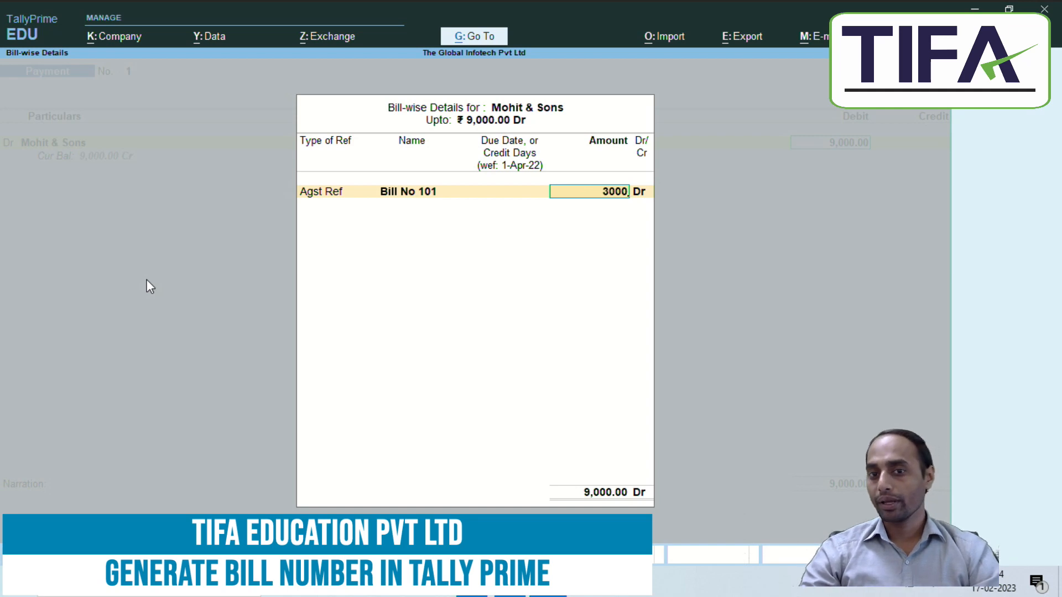
key(Return)
key(Return)
key(Return)
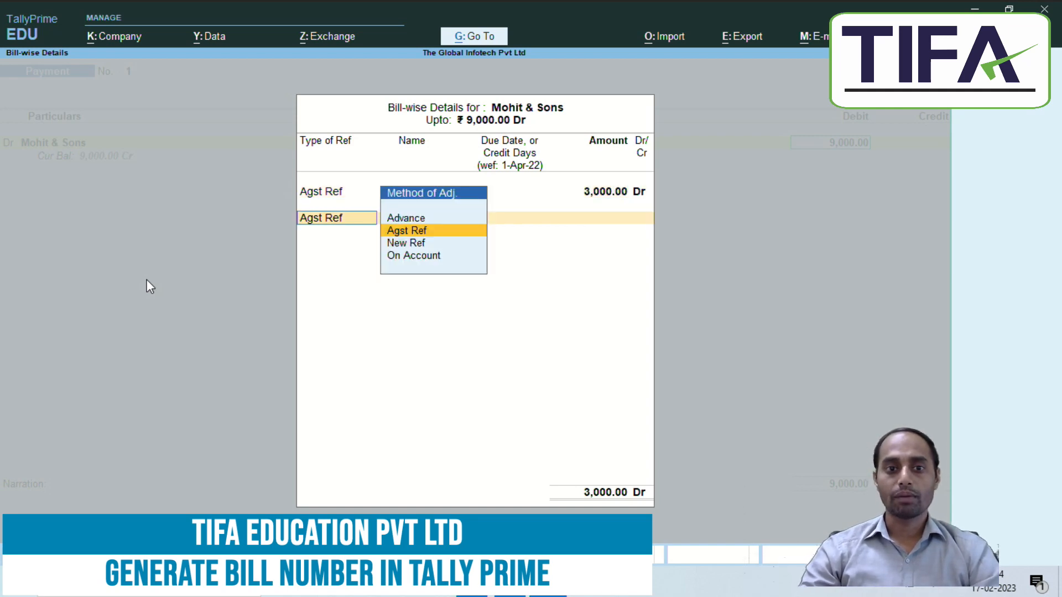
key(Return)
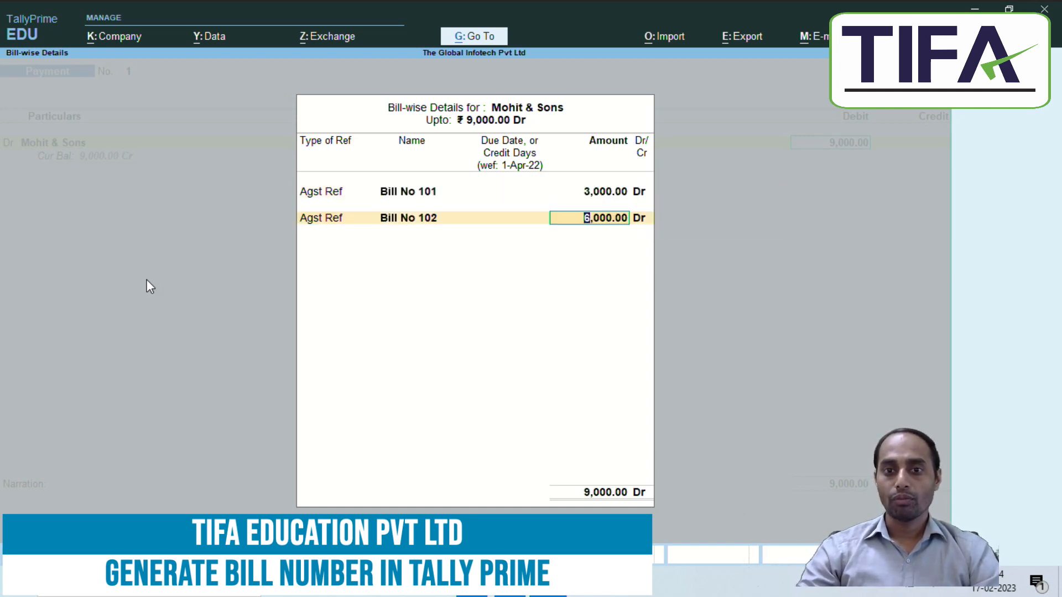
key(Return)
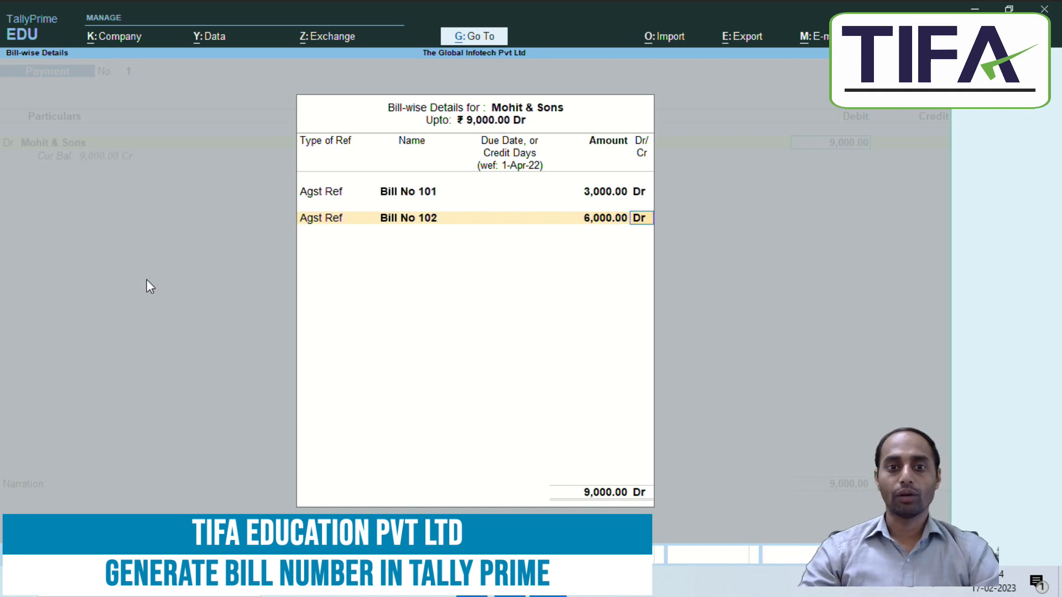
key(Return)
key(Return)
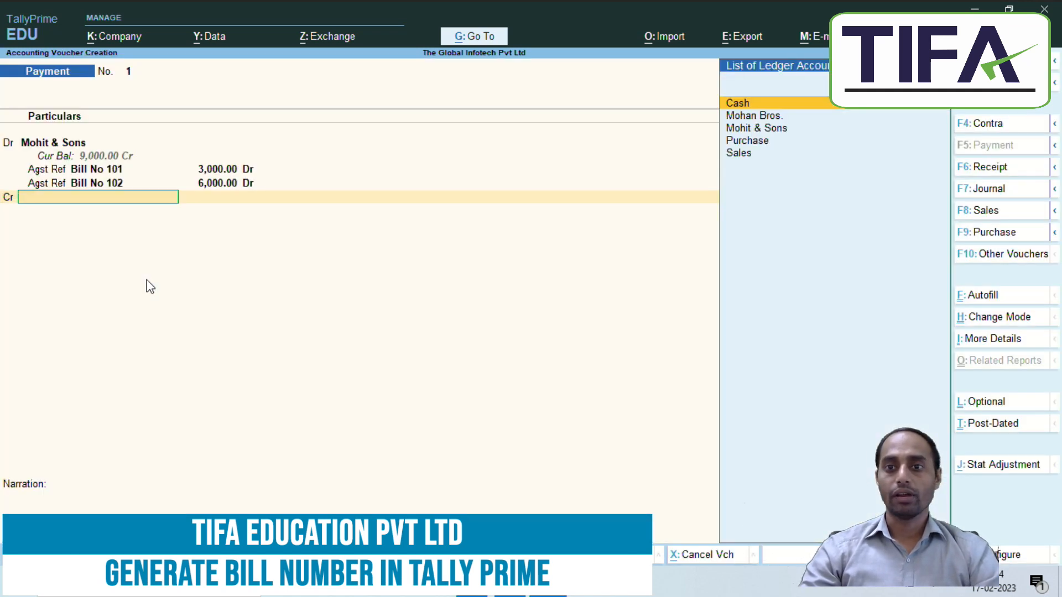
key(Return)
key(Return)
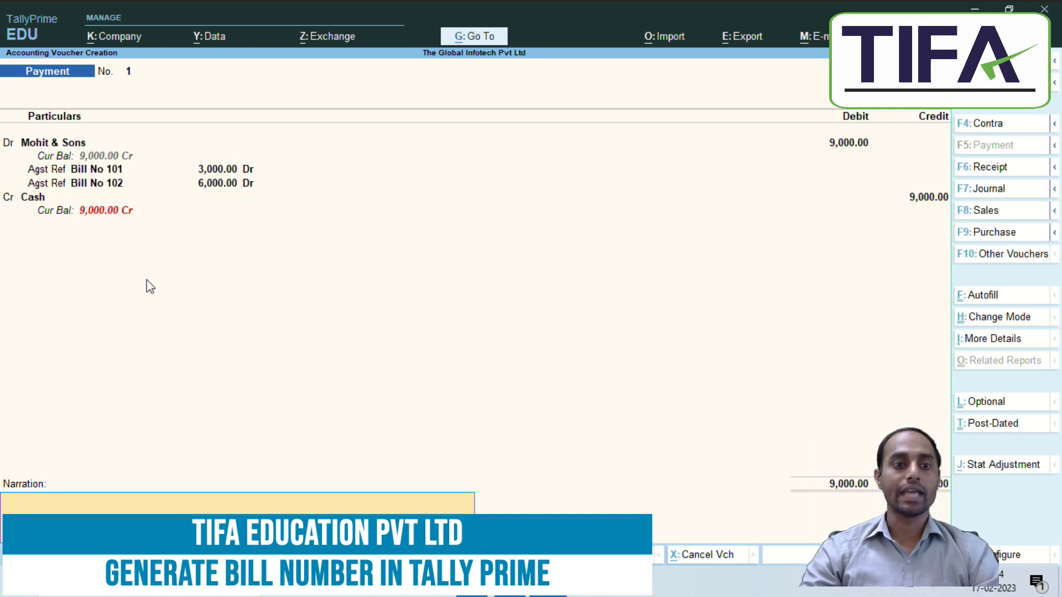
key(Return)
key(Return)
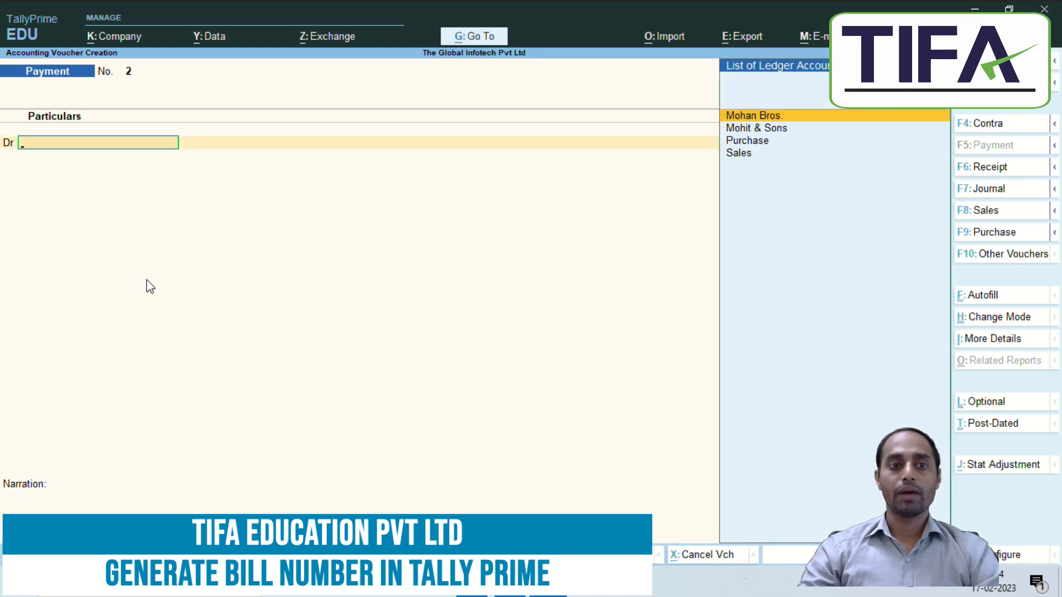
Step: Check the notes, then exit voucher entry back to the Gateway
key(alt+Tab)
scroll(151, 349, down, 2)
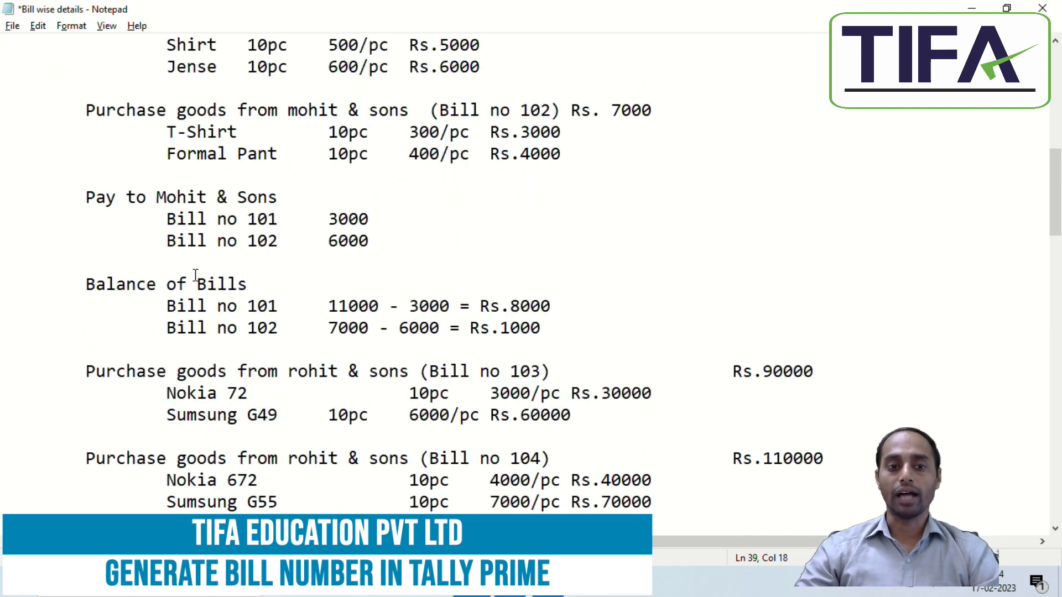
key(alt+Tab)
key(Escape)
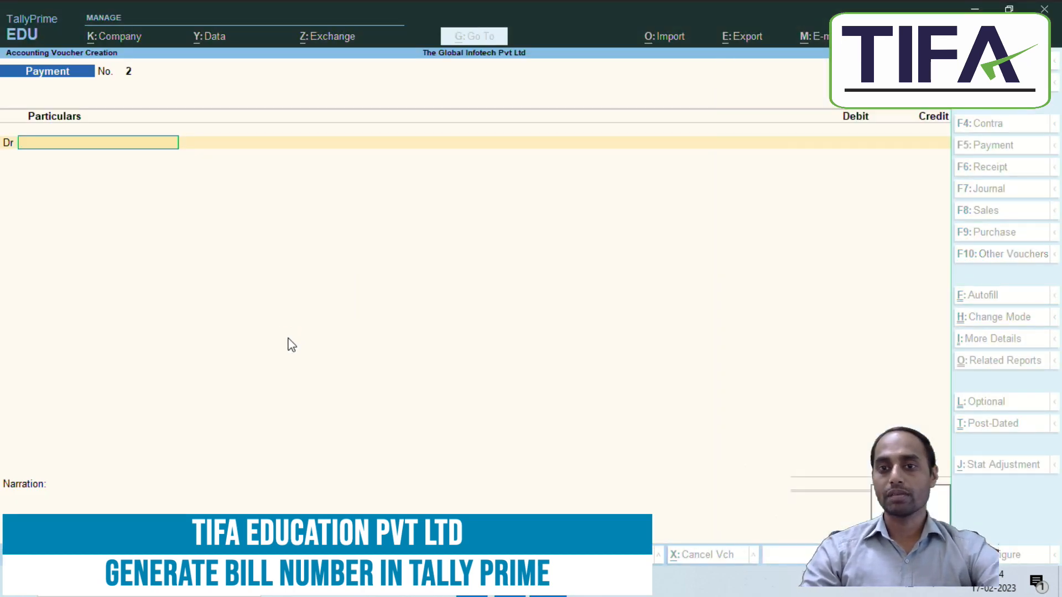
key(Escape)
Step: Open Bills Payable via Display More Reports > Statements of Accounts > Outstandings > Payables
key(Down)
key(Down)
key(Down)
key(Down)
key(Down)
key(Down)
key(Down)
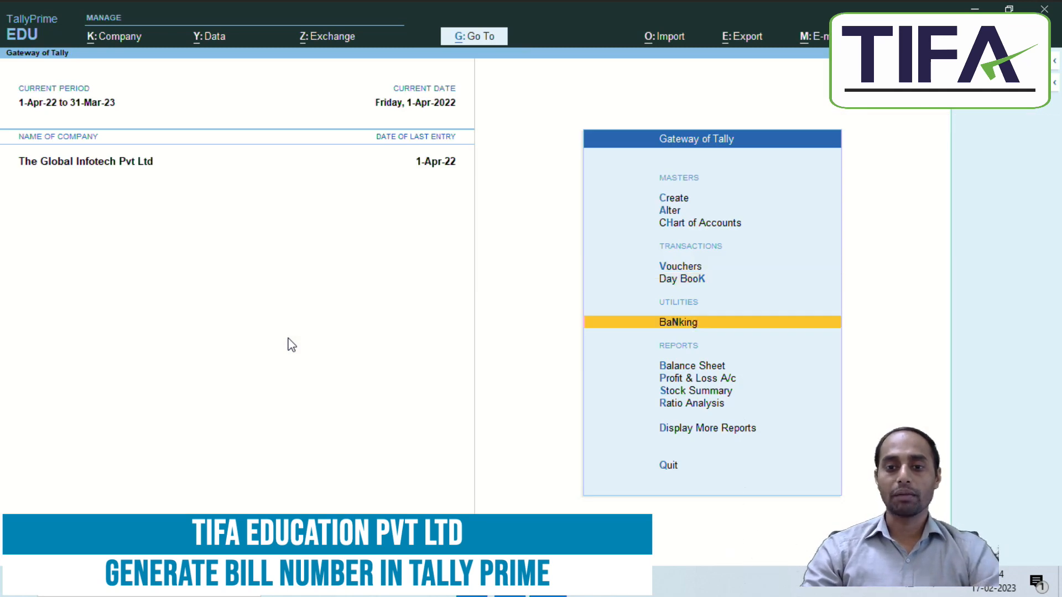
key(Return)
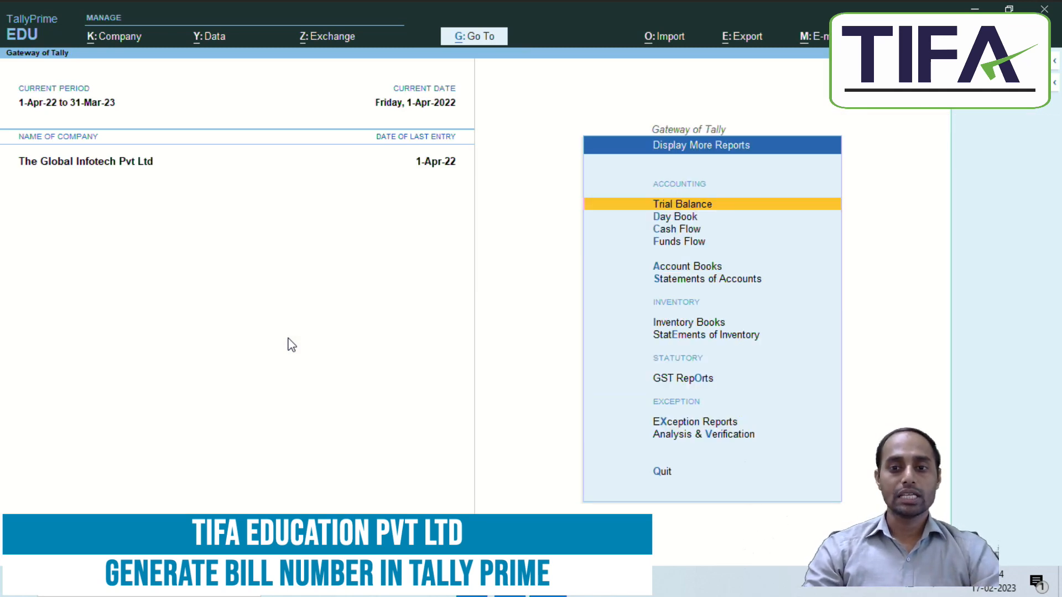
key(Down)
key(Down)
key(Down)
key(Down)
key(Down)
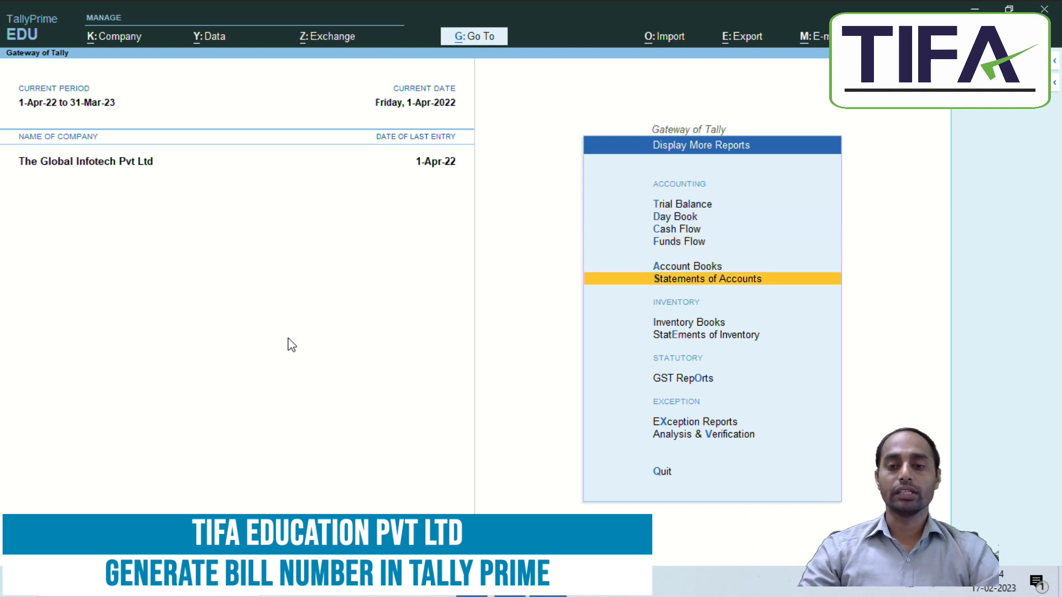
key(Return)
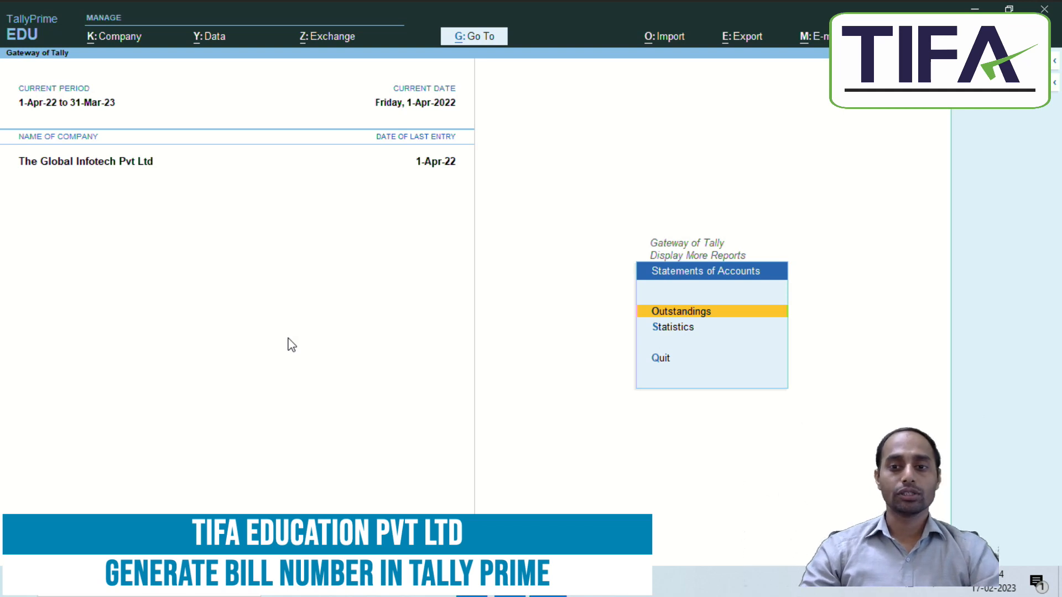
key(Return)
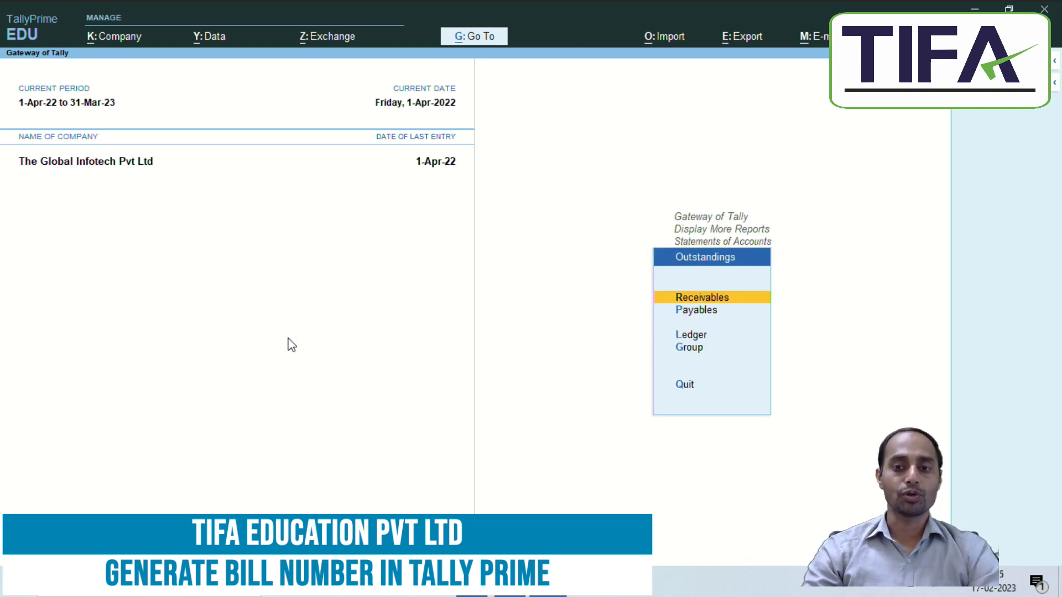
key(Down)
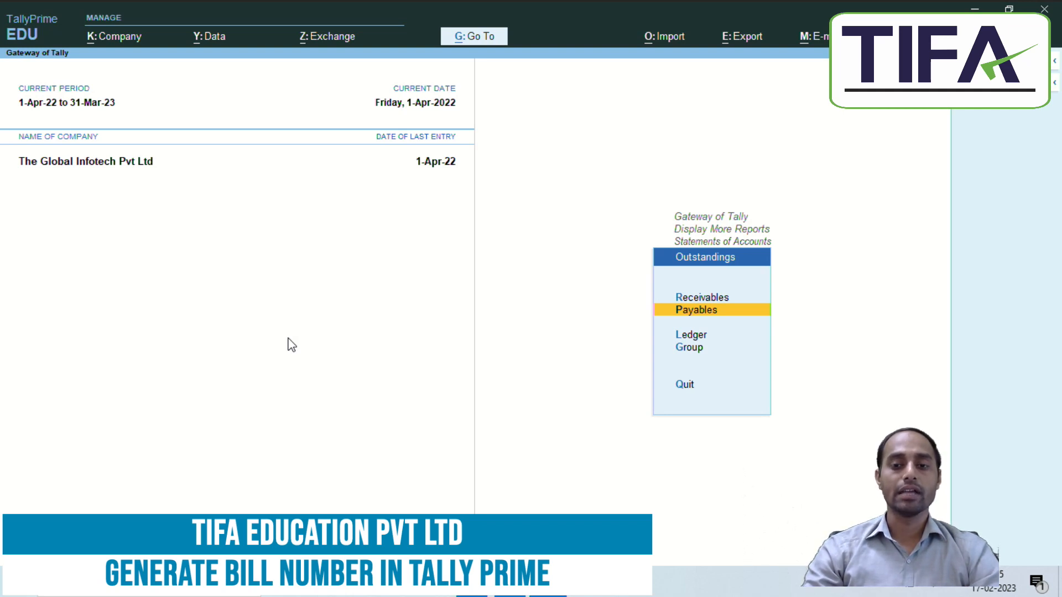
key(Up)
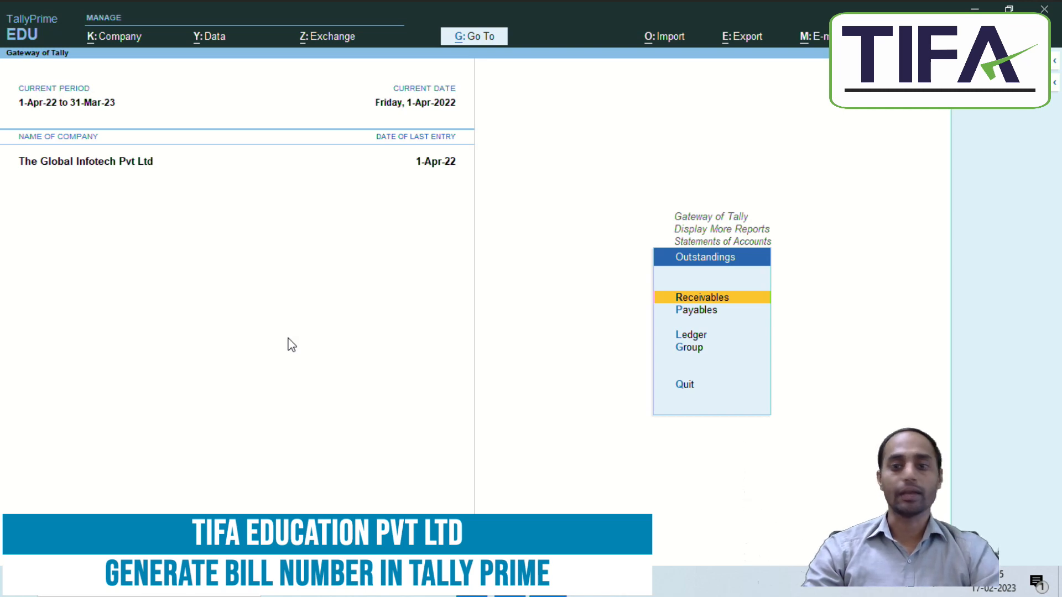
key(Down)
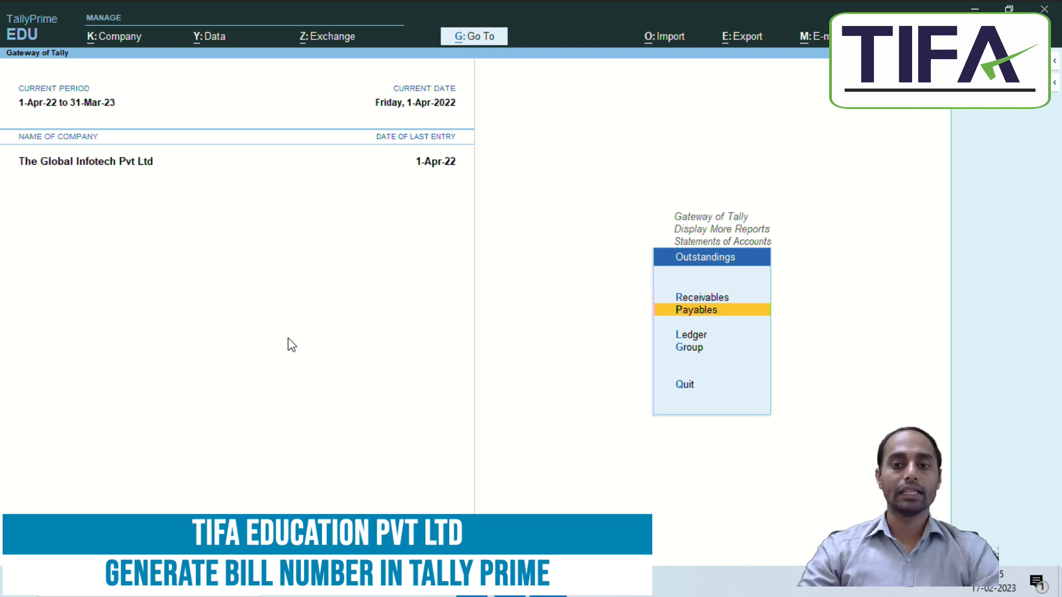
key(Return)
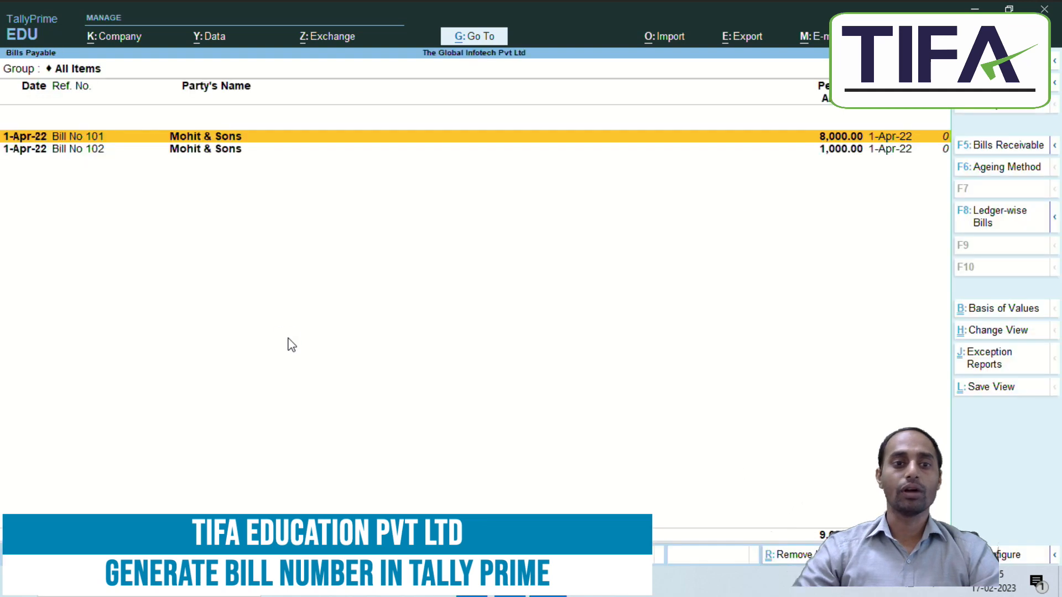